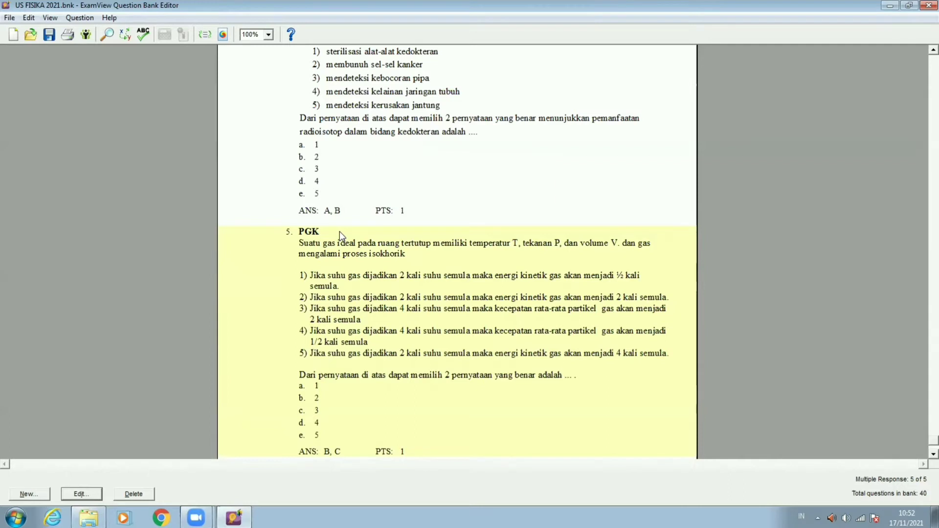
Review the last multiple-response questions and save the question bank.
scroll(339, 232, "up", 1)
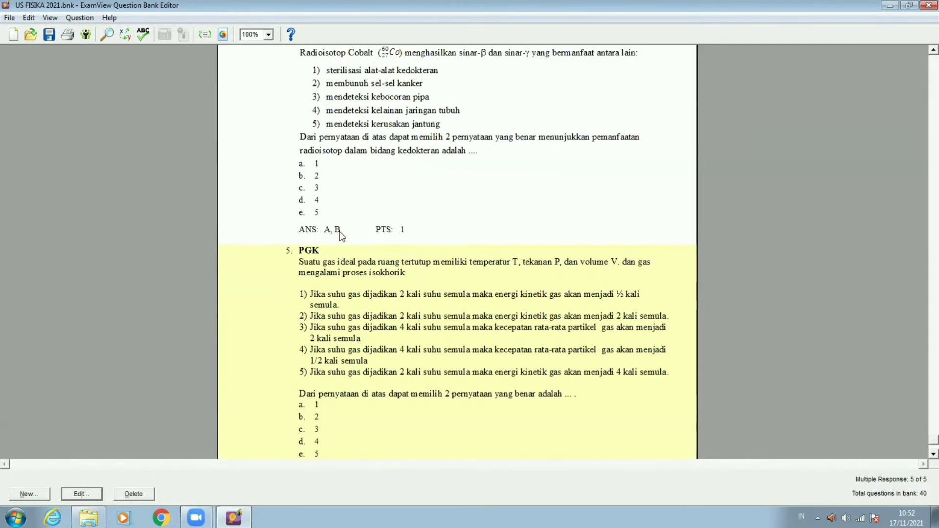
scroll(341, 234, "up", 4)
scroll(339, 230, "up", 10)
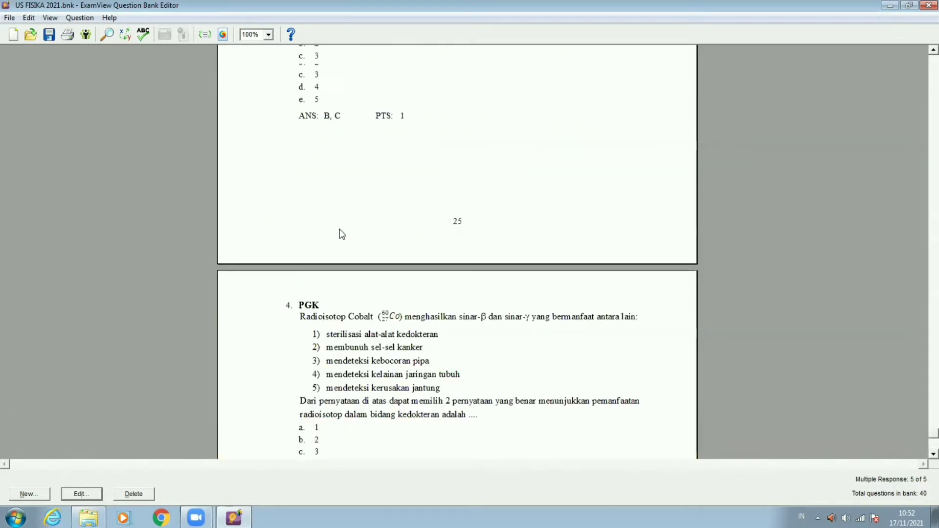
key("ctrl+s")
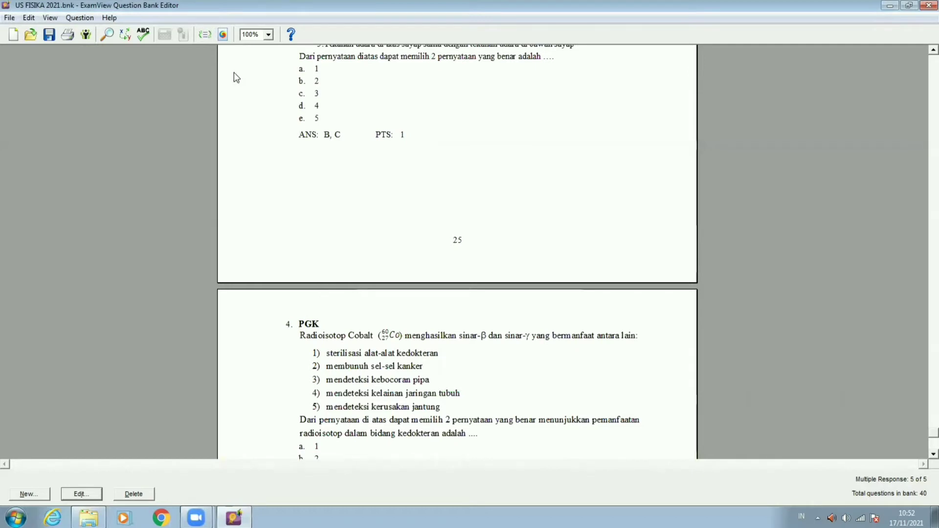
Export the question bank to the Desktop in Blackboard 7.1-9.0 format with the file name UJIAN SEKOLAH FISIKA 2021, copying that name.
left_click(11, 19)
mouse_move(134, 125)
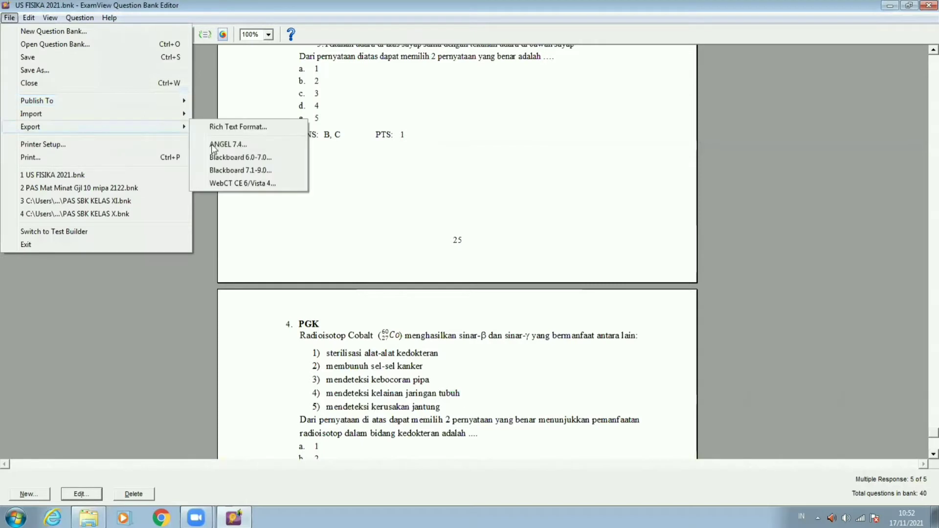
left_click(236, 170)
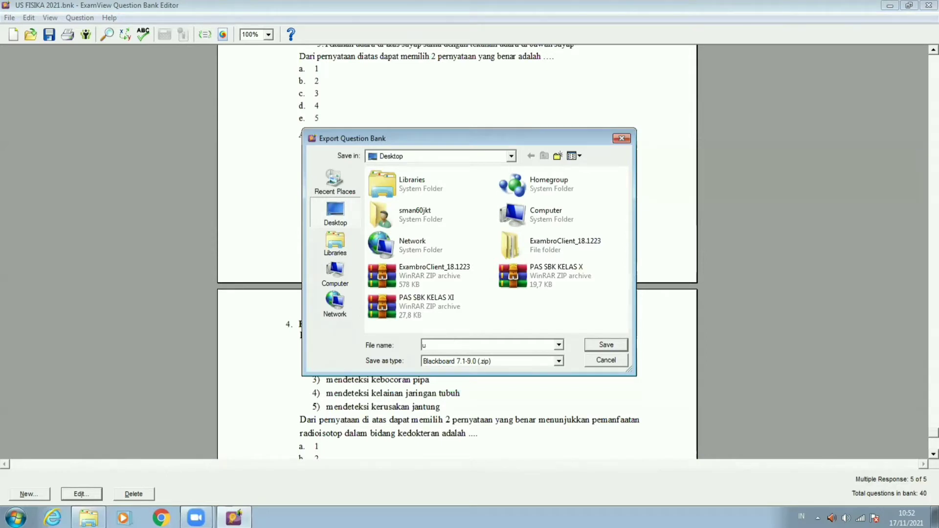
type("UJIAN SEKOLAH FISIKA 2021")
key("shift+Left")
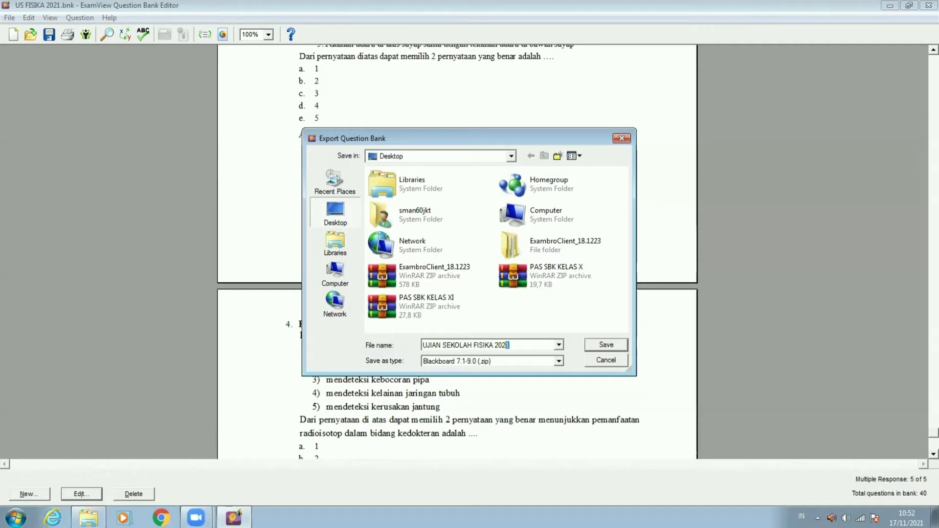
left_click_drag(508, 346, 423, 346)
key("ctrl+c")
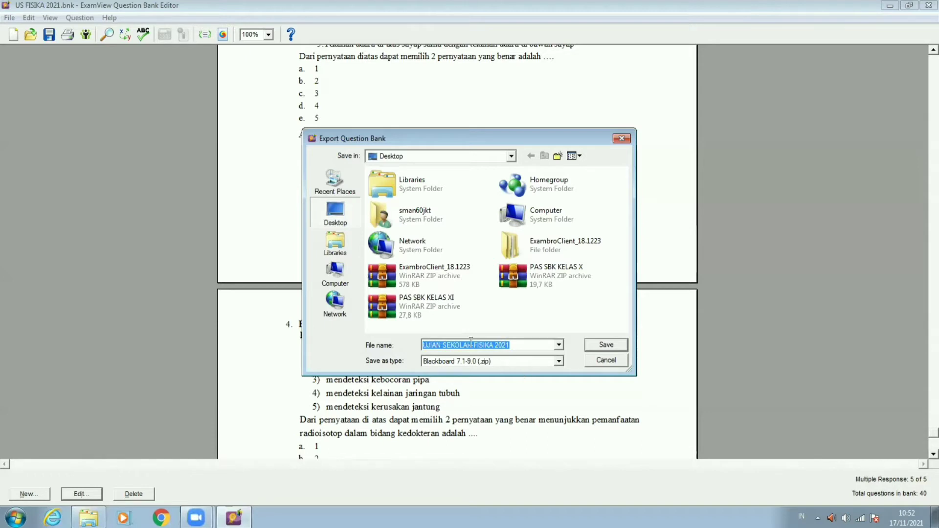
left_click(606, 344)
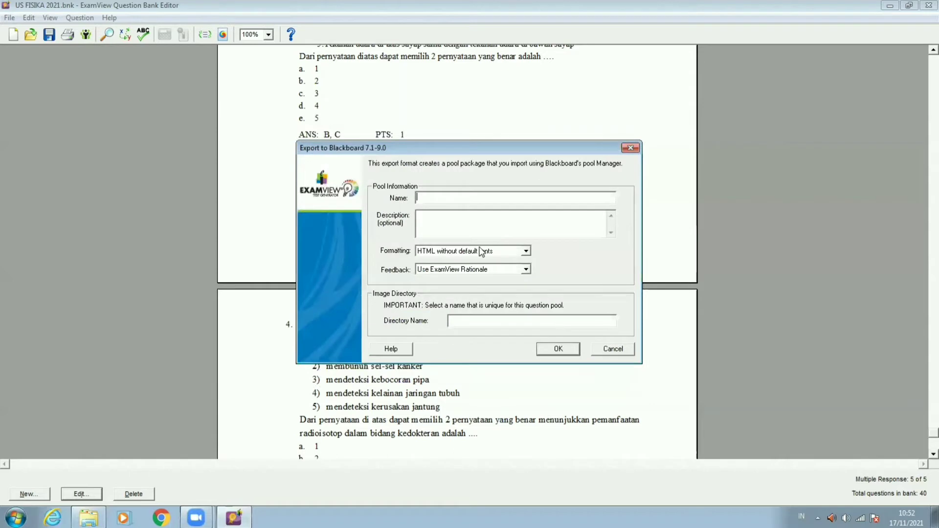
Set both the pool name and the image directory name to UJIAN SEKOLAH FISIKA 2021 and complete the export.
key("ctrl+v")
left_click(478, 319)
key("ctrl+v")
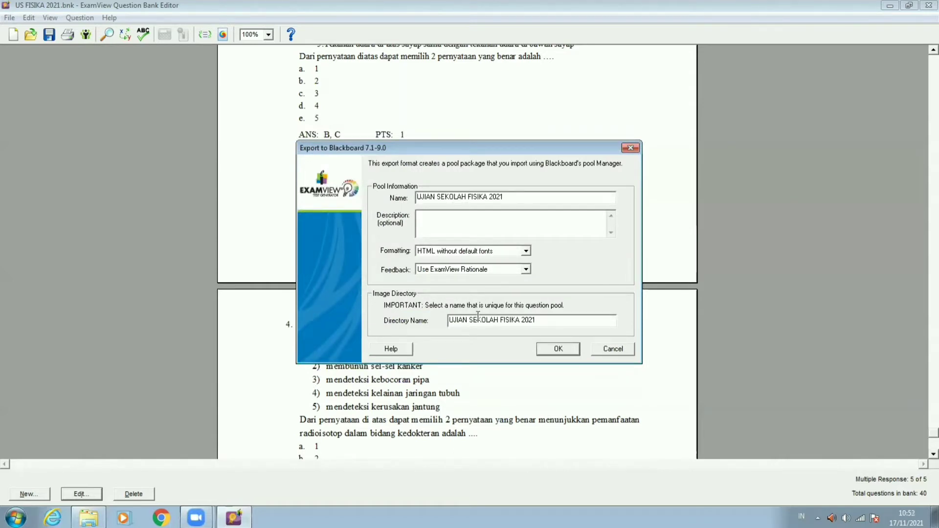
left_click(556, 353)
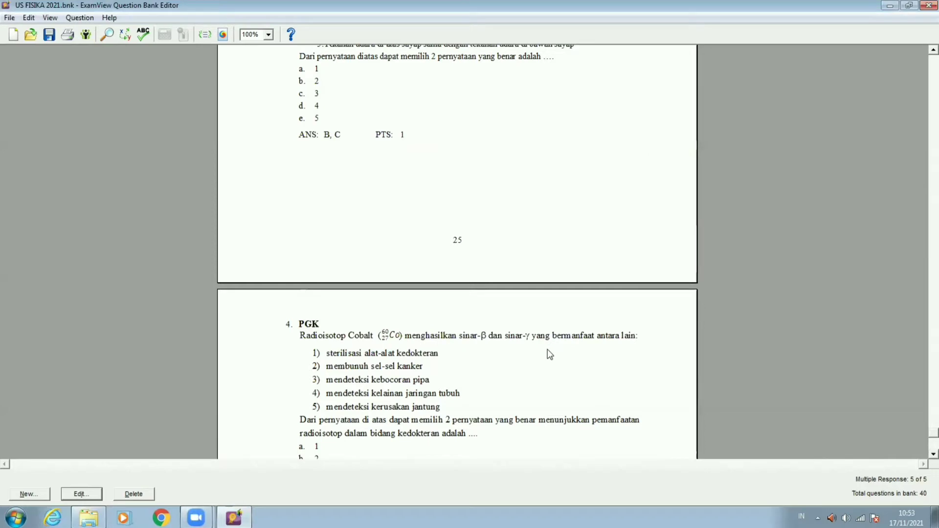
Switch to the Elearning SMAN 60 login page in Chrome and log in with the account username and password.
left_click(898, 6)
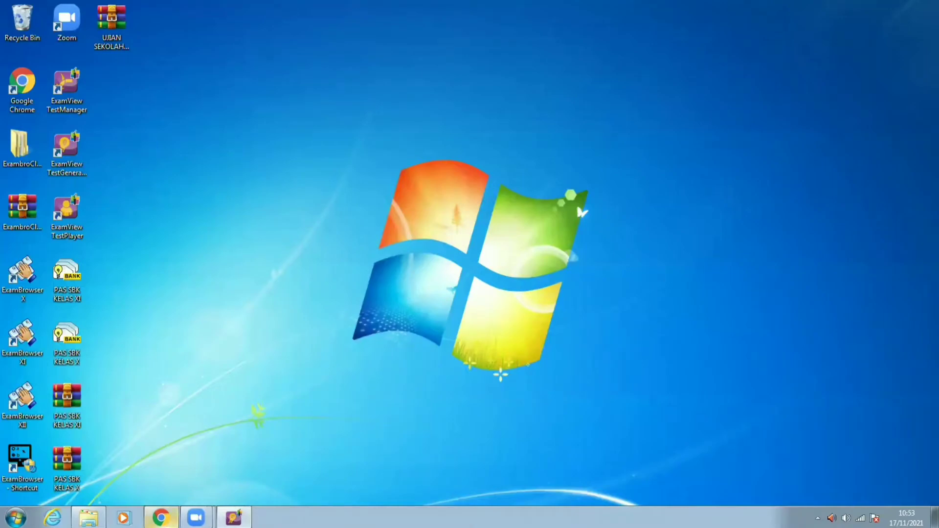
left_click(161, 517)
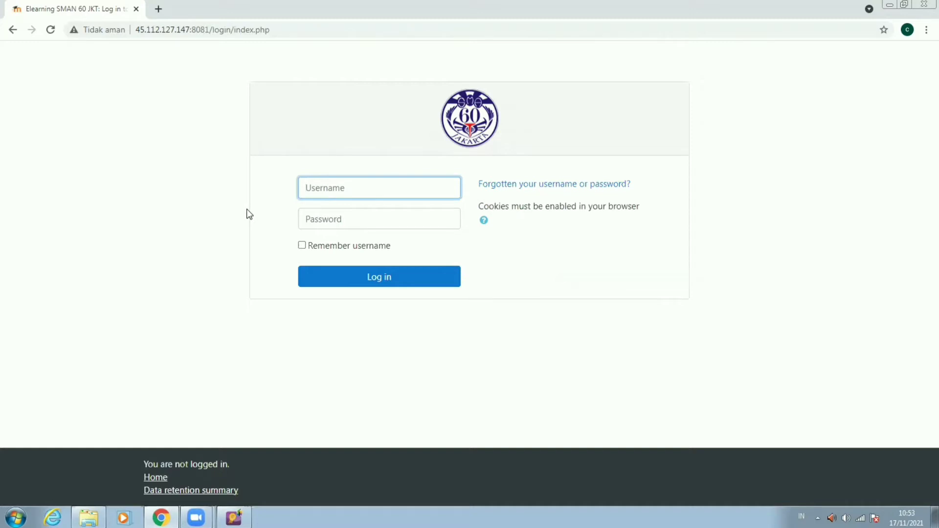
left_click(335, 189)
left_click(338, 222)
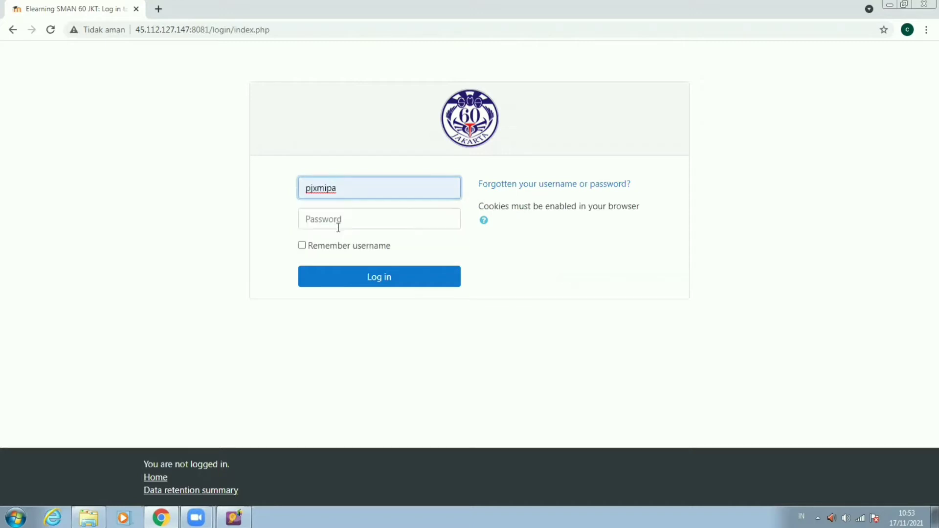
left_click(339, 224)
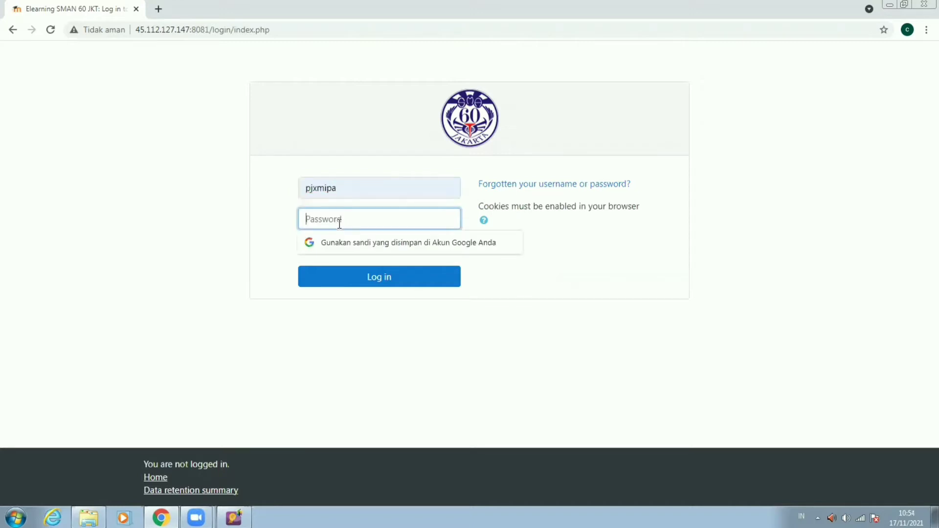
type("••••")
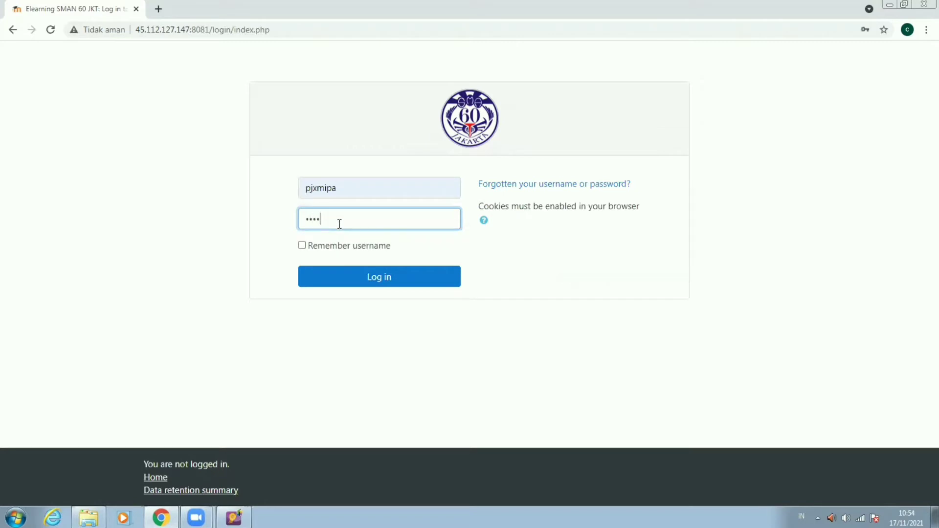
type("•••••")
left_click(378, 281)
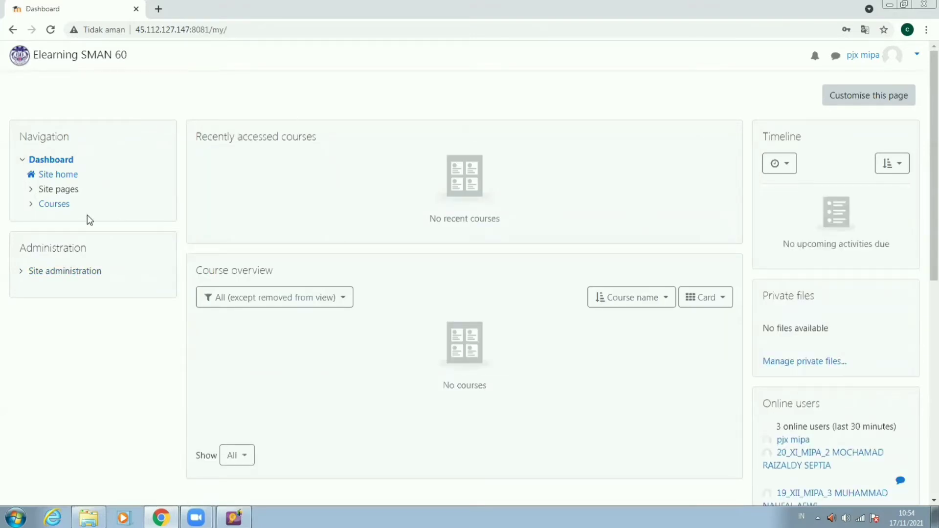
Open the course US 2021 XII-MIPA under UJIAN SEKOLAH [ U S ] KELAS XII, UJIAN SEKOLAH TP. 2020/2021.
left_click(51, 205)
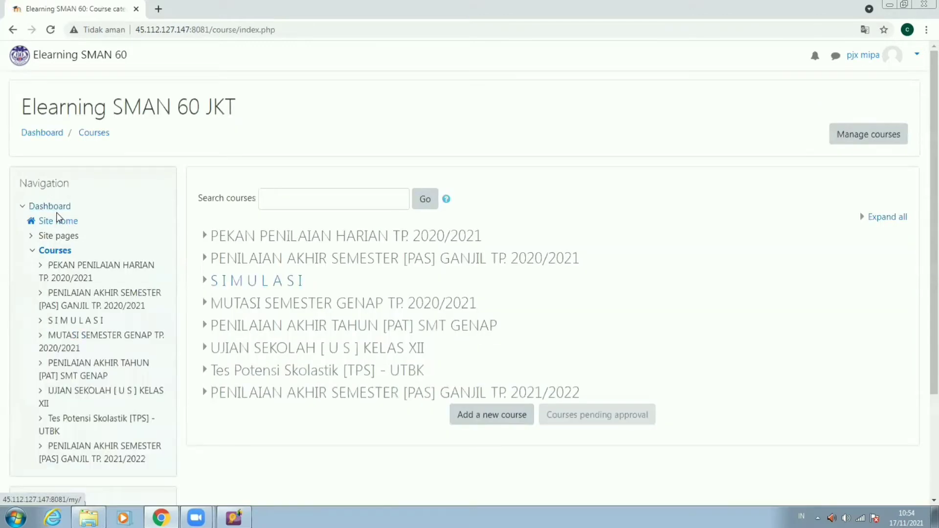
left_click(276, 349)
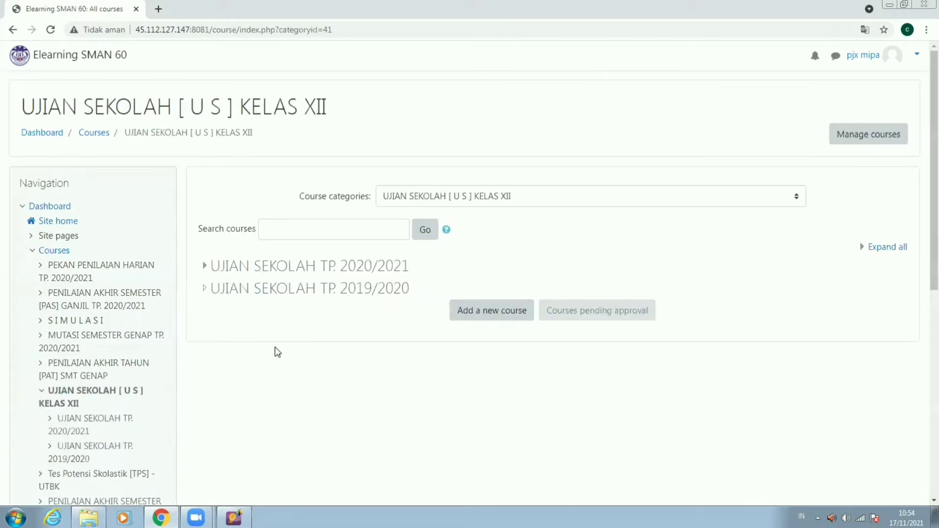
left_click(336, 272)
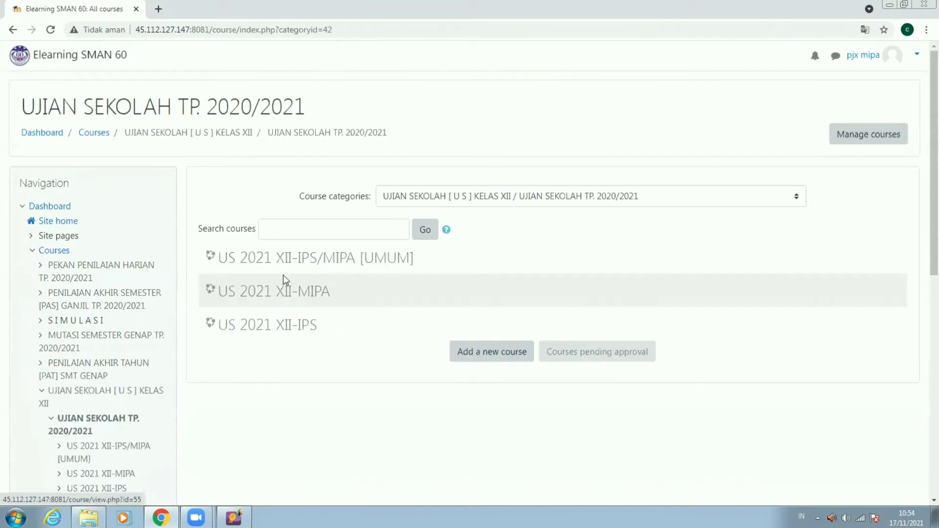
left_click(305, 297)
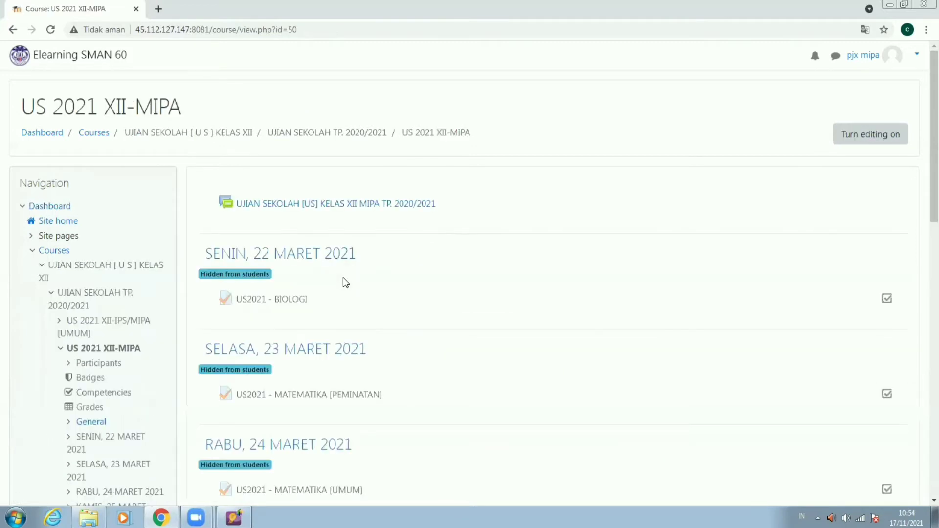
Enable course editing and add a Quiz activity to the section SENIN, 22 MARET 2021.
left_click(862, 140)
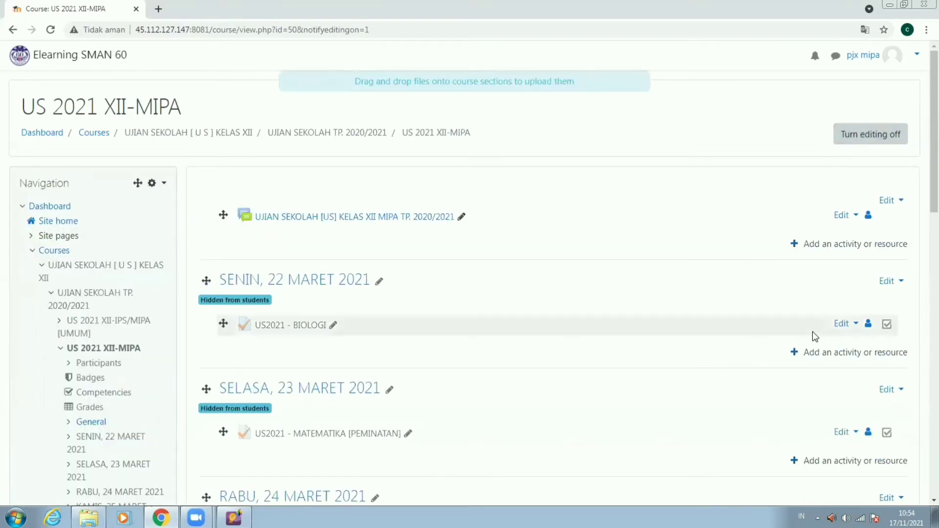
left_click(827, 354)
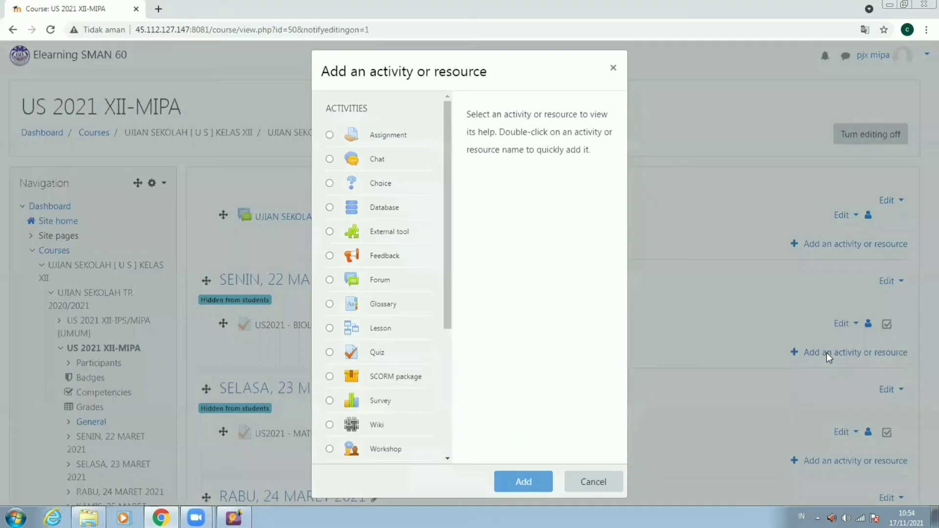
left_click(380, 352)
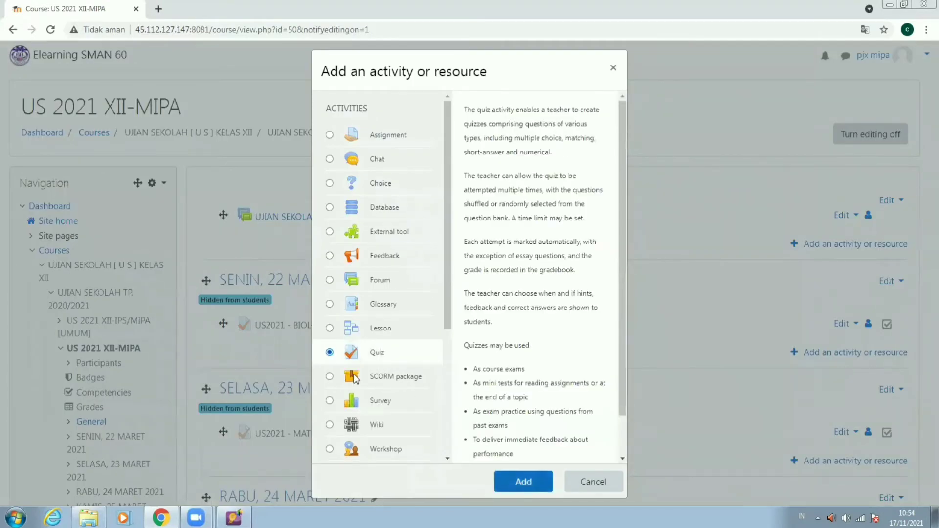
left_click(527, 480)
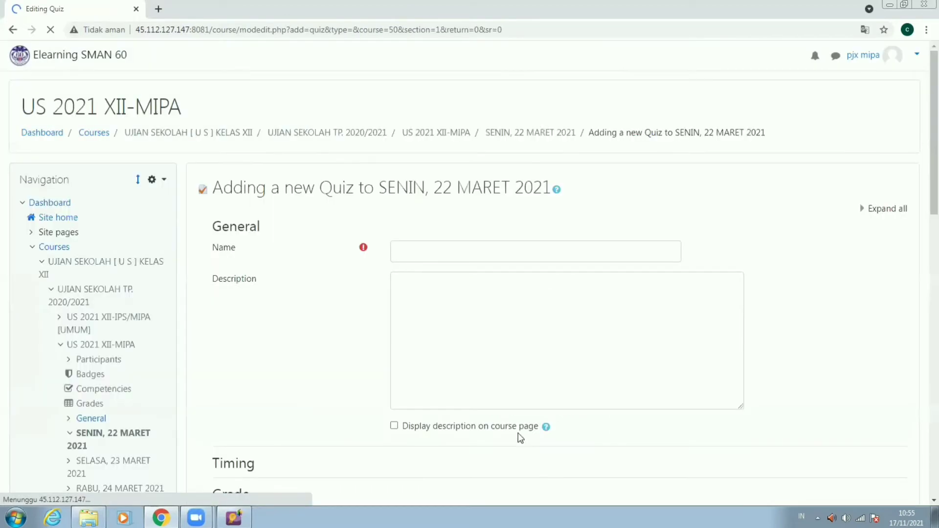
Name the new quiz US2021 - FISIKA.
left_click(427, 254)
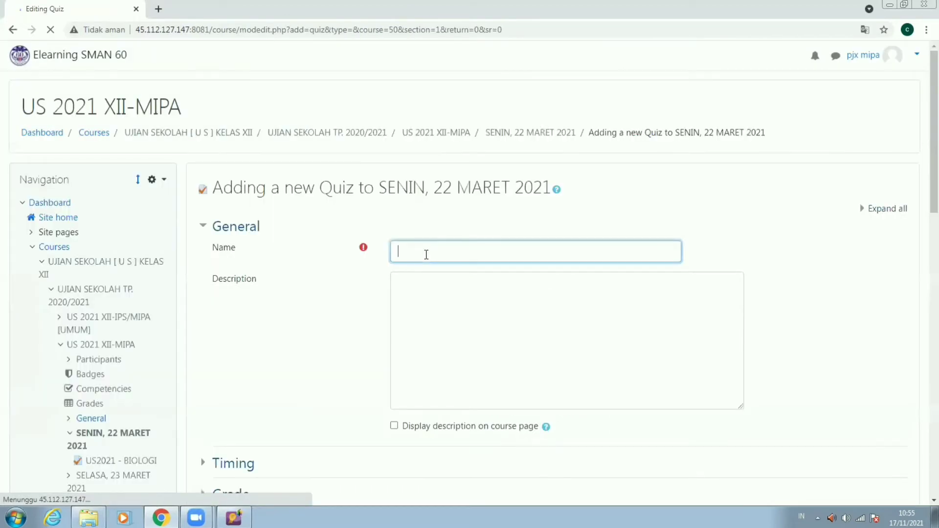
left_click(361, 316)
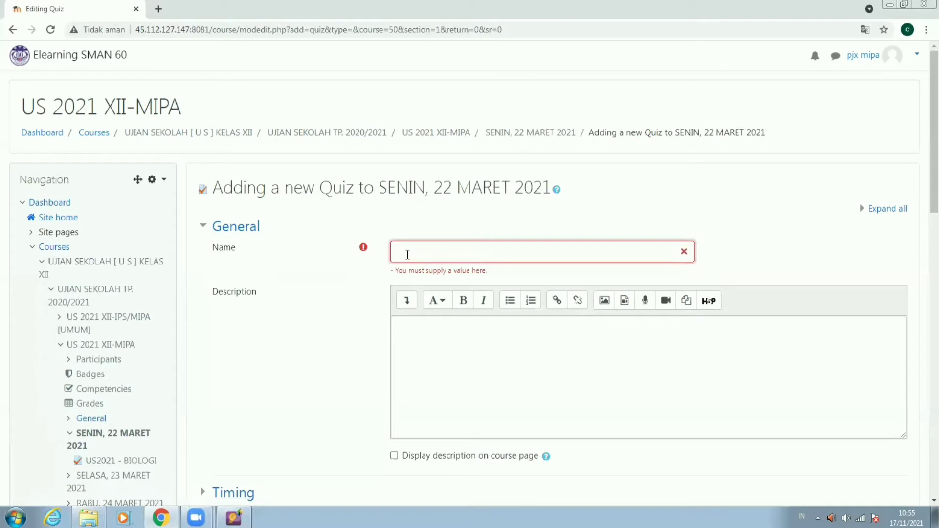
type("US2021 - FISIKA")
left_click(330, 317)
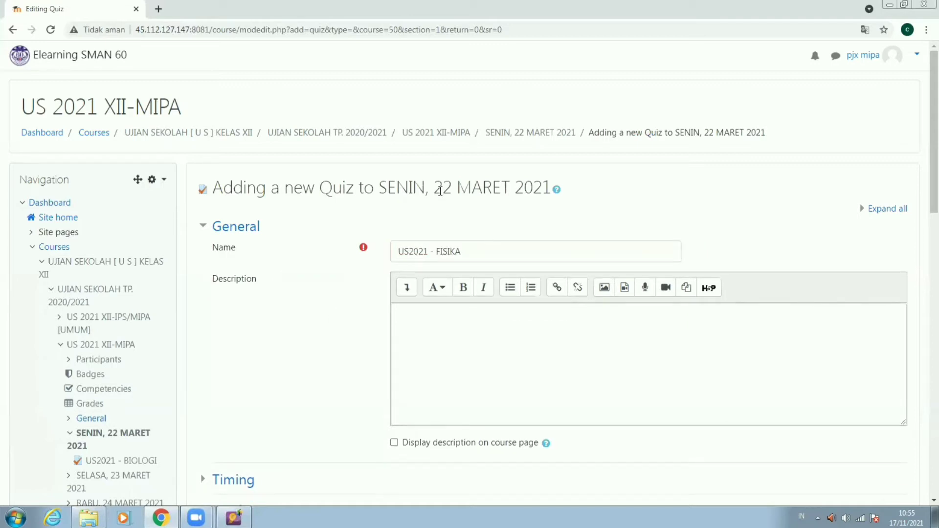
Enable the quiz's opening date, closing date and time limit in the Timing settings.
scroll(329, 350, "down", 2)
left_click(384, 370)
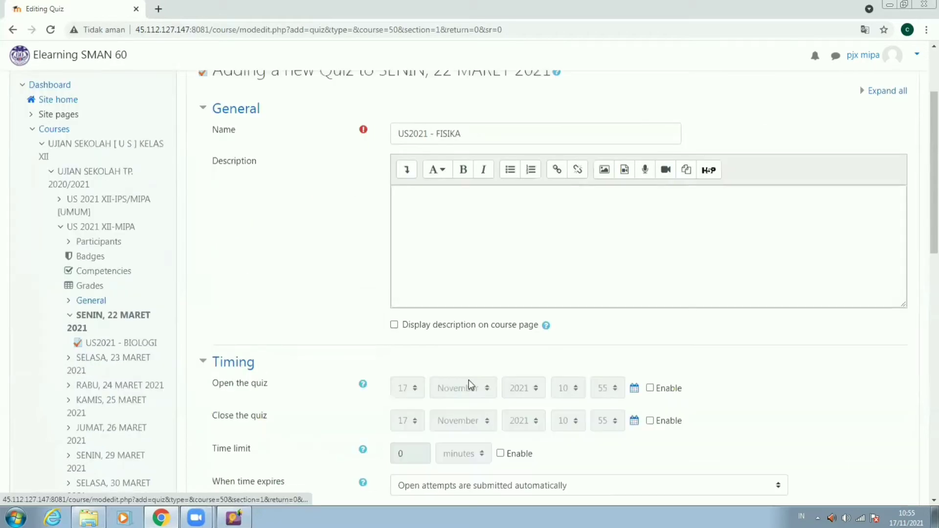
left_click(657, 389)
left_click(661, 424)
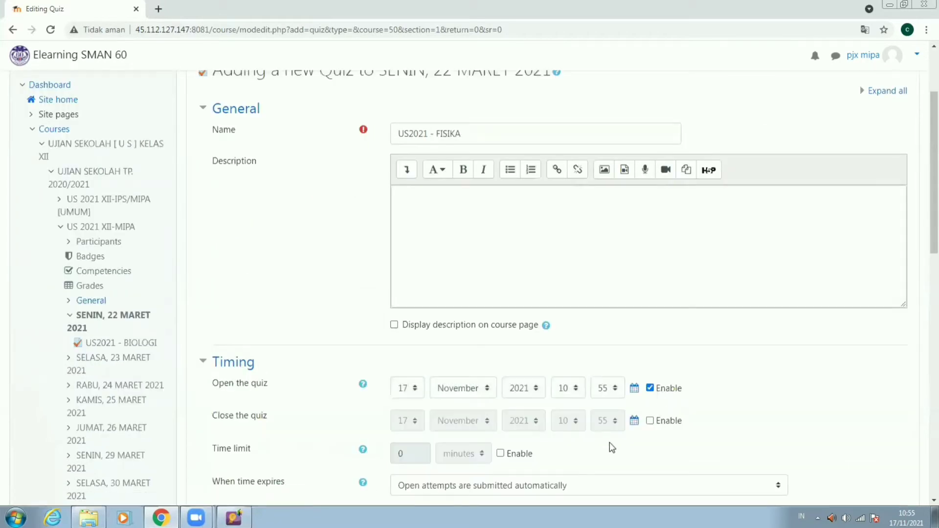
left_click(500, 454)
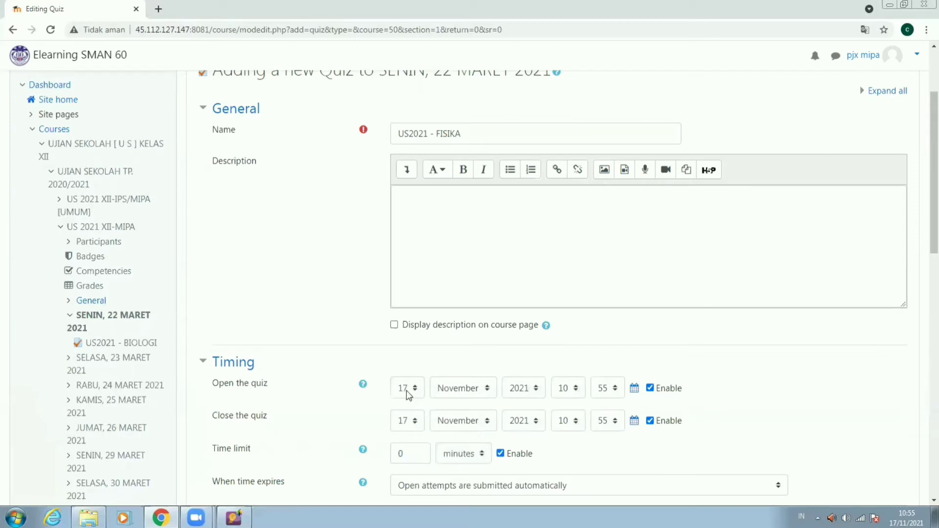
Set the quiz's opening date to 22 March, keeping the year 2021.
left_click(406, 388)
scroll(397, 206, "down", 1)
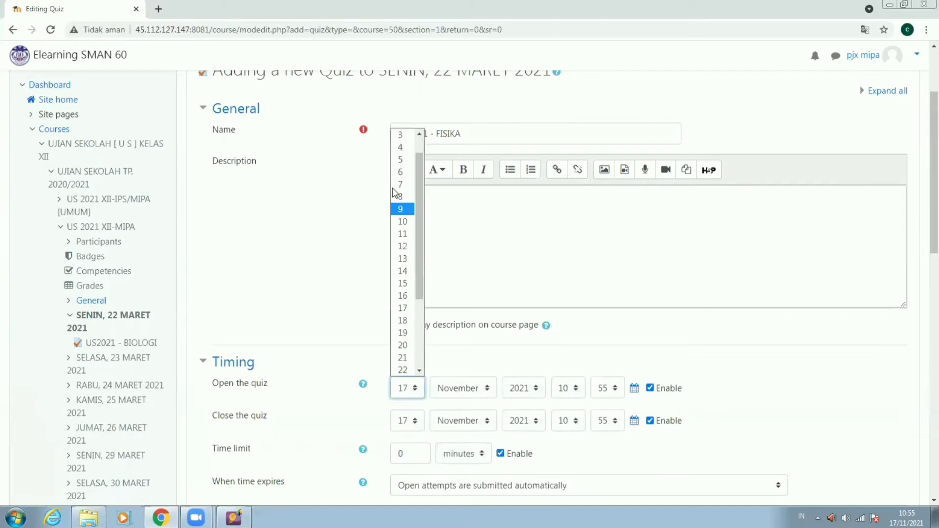
scroll(398, 205, "up", 1)
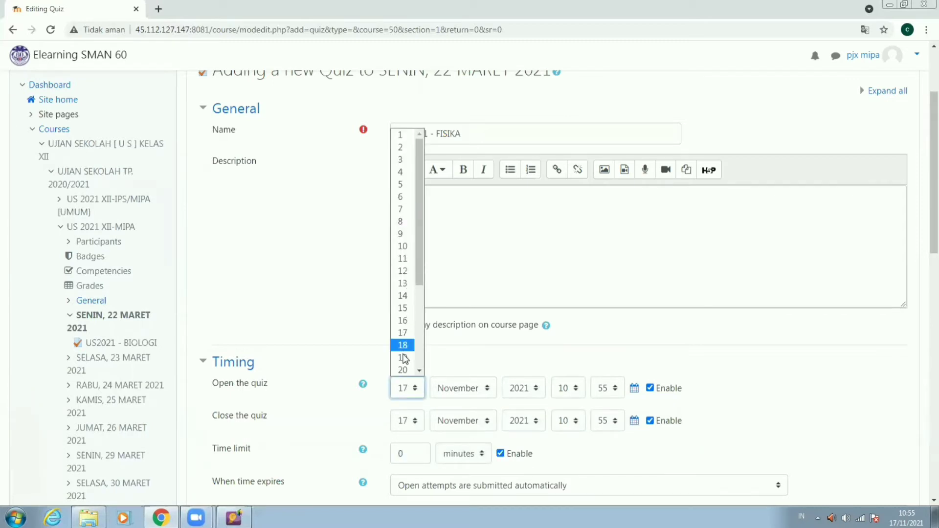
scroll(404, 267, "down", 3)
left_click(405, 260)
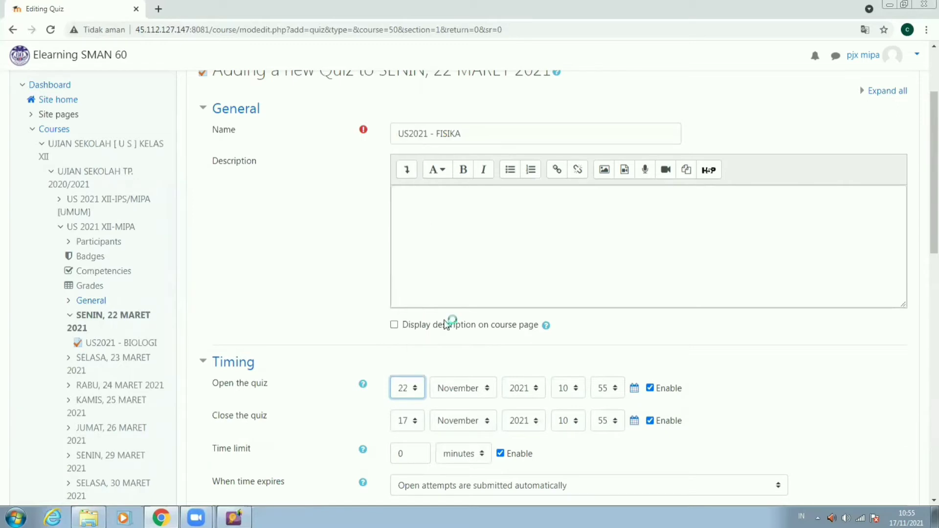
left_click(462, 388)
key("Up")
key("Return")
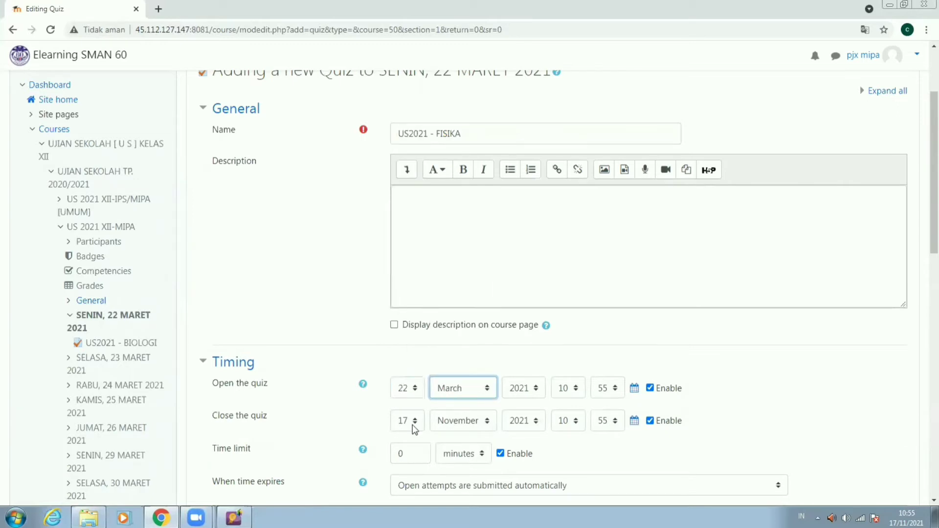
Set the quiz's closing date to 22 March, keeping the year 2021.
left_click(407, 421)
scroll(412, 368, "down", 3)
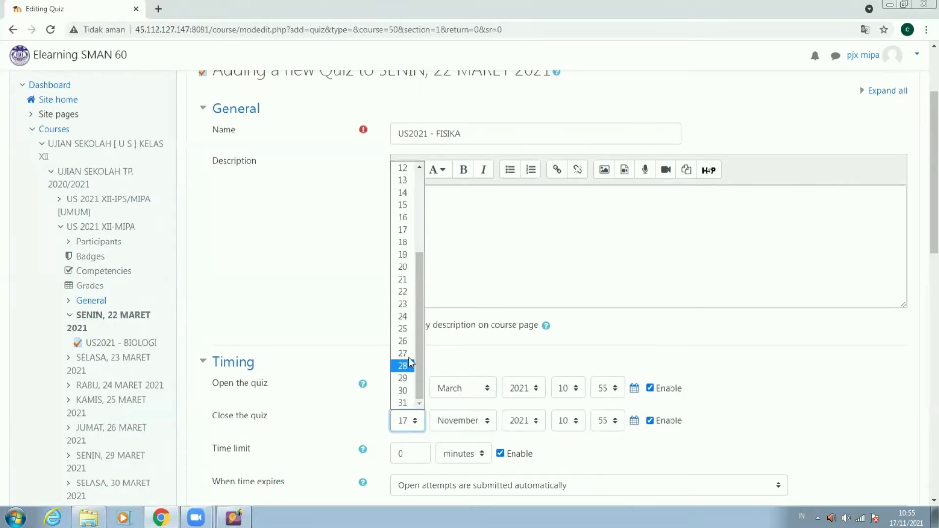
left_click(451, 417)
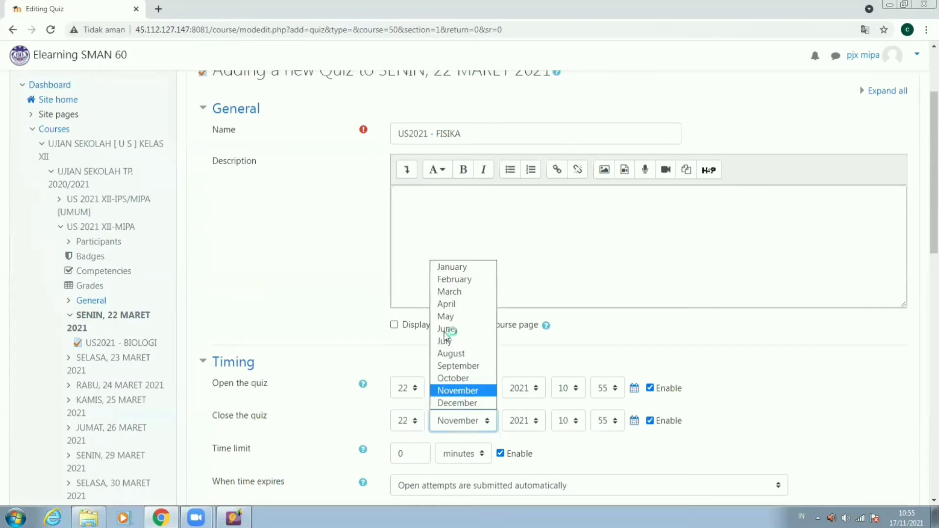
key("Up")
key("Up")
key("Return")
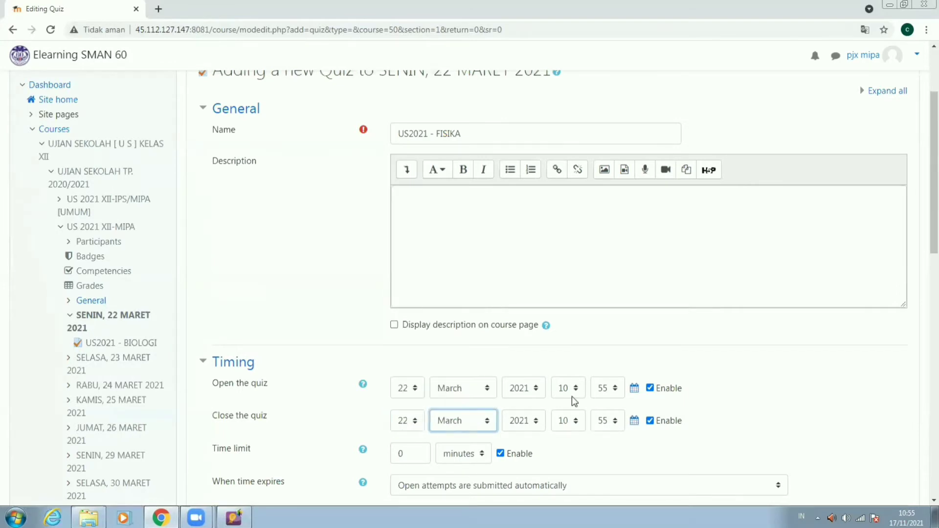
Set the quiz's opening hour to 07 and its closing time to 10:05.
left_click(572, 391)
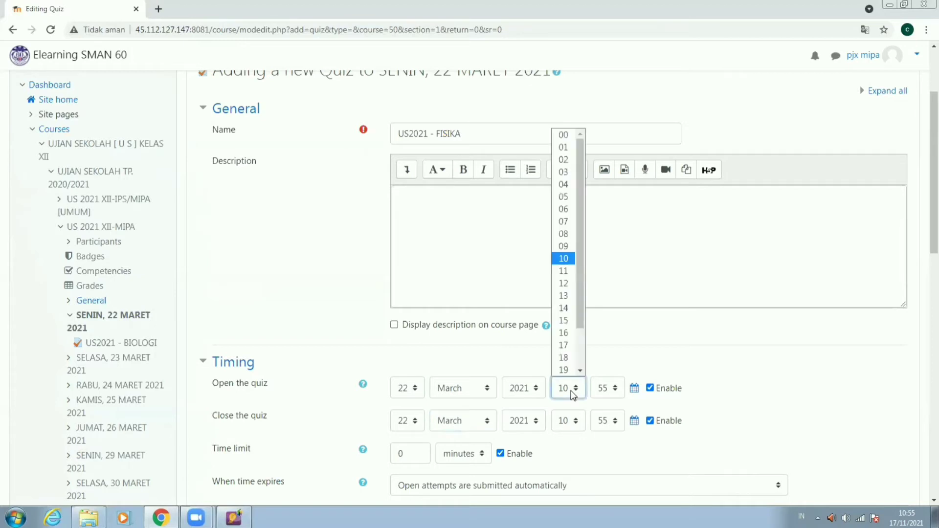
left_click(569, 410)
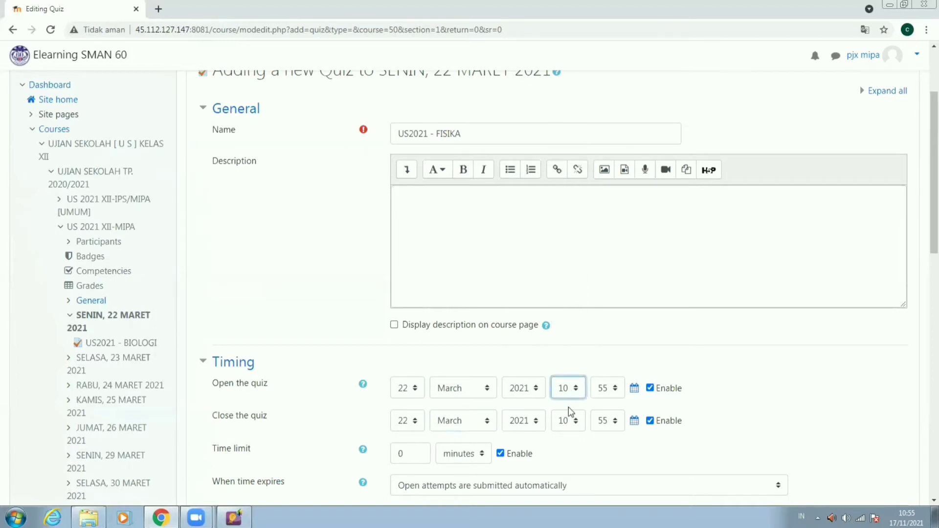
left_click(569, 420)
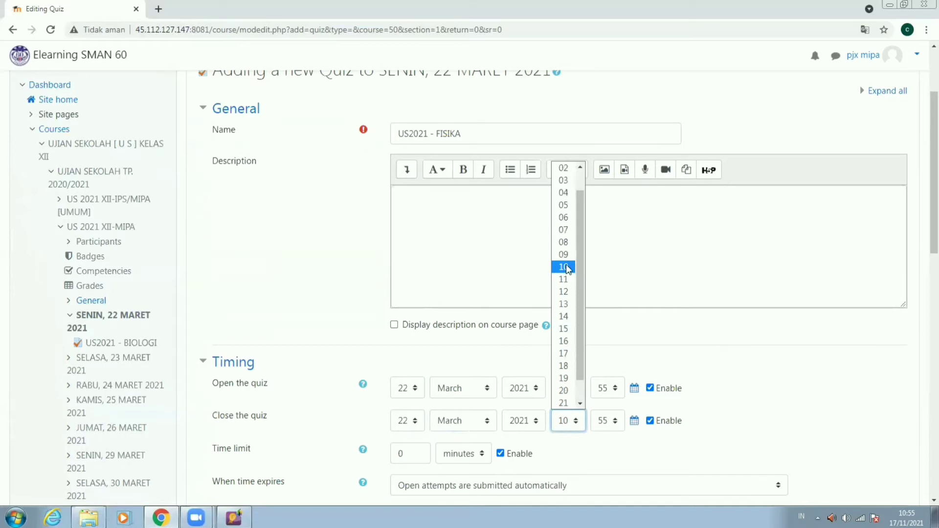
left_click(567, 254)
left_click(607, 421)
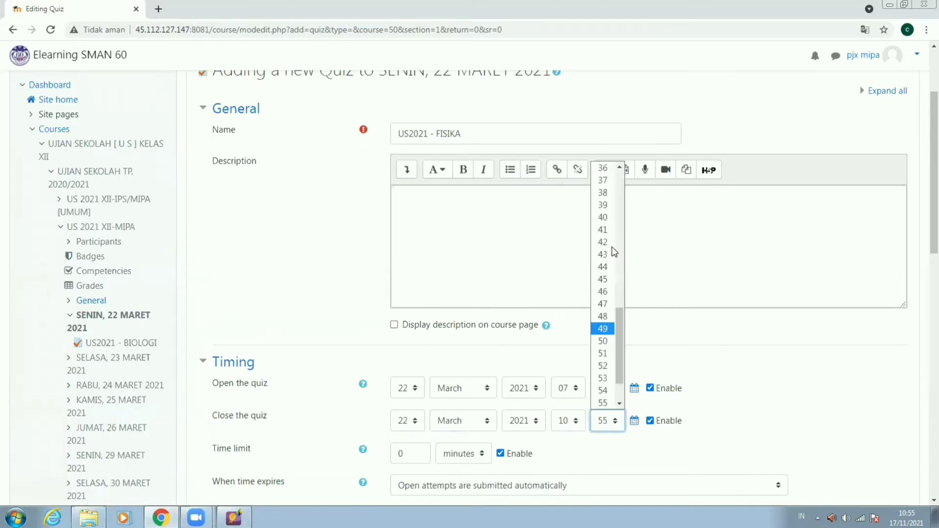
scroll(607, 219, "up", 9)
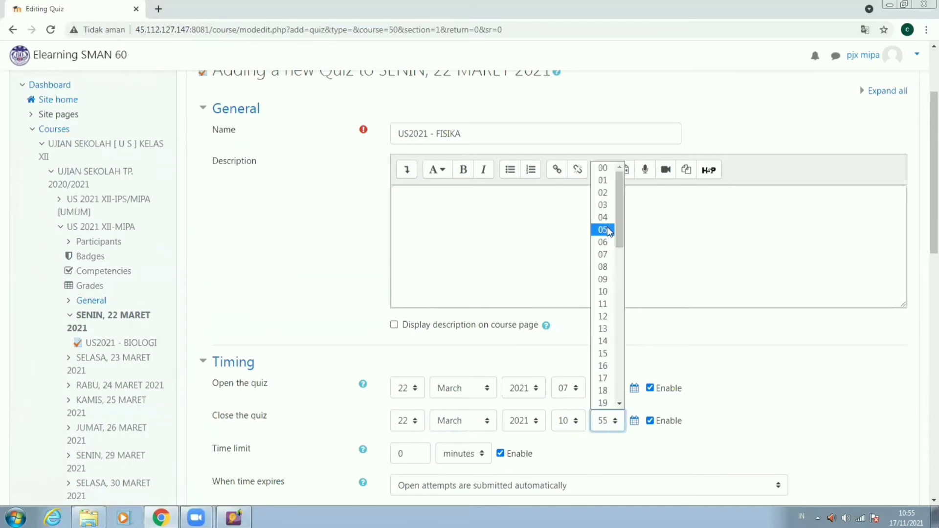
left_click(608, 229)
Set the quiz's time limit to 120 minutes.
left_click(403, 455)
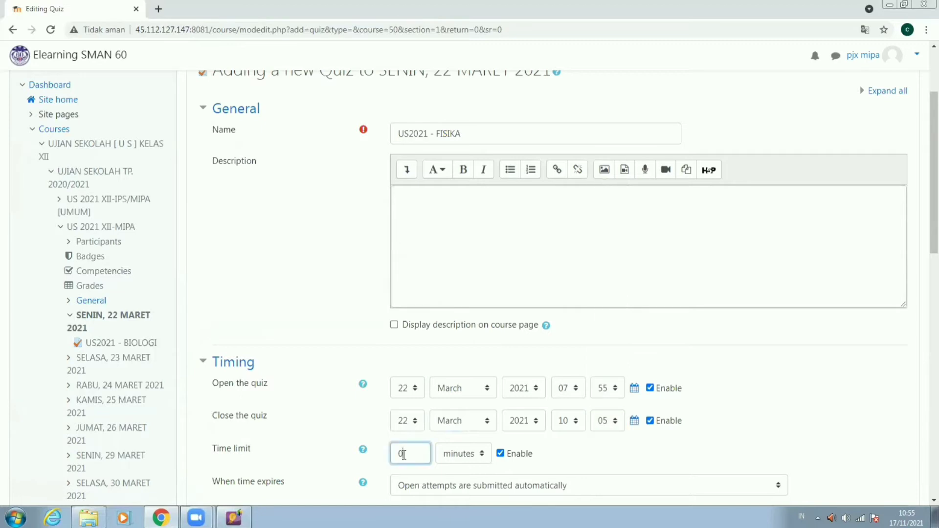
key("BackSpace")
type("120")
Limit the attempts allowed to 1 in the quiz's Grade settings.
scroll(274, 353, "down", 5)
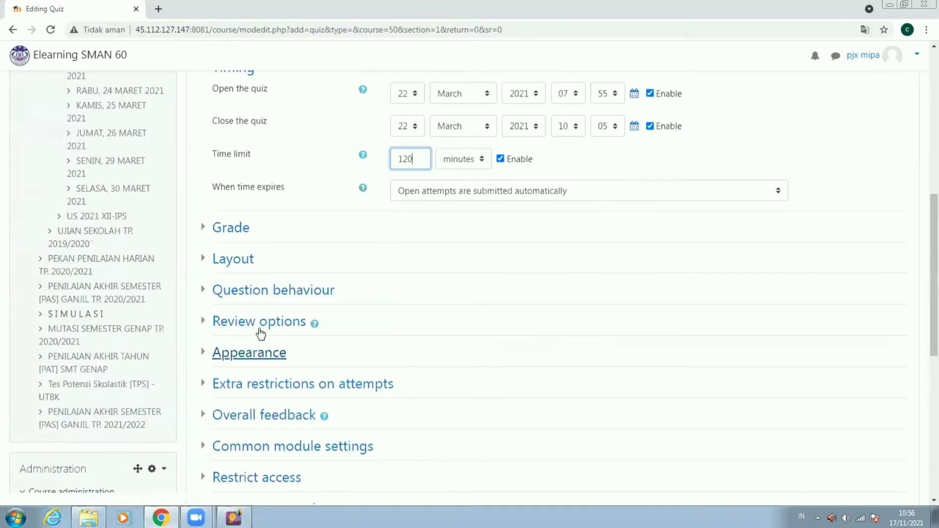
left_click(232, 231)
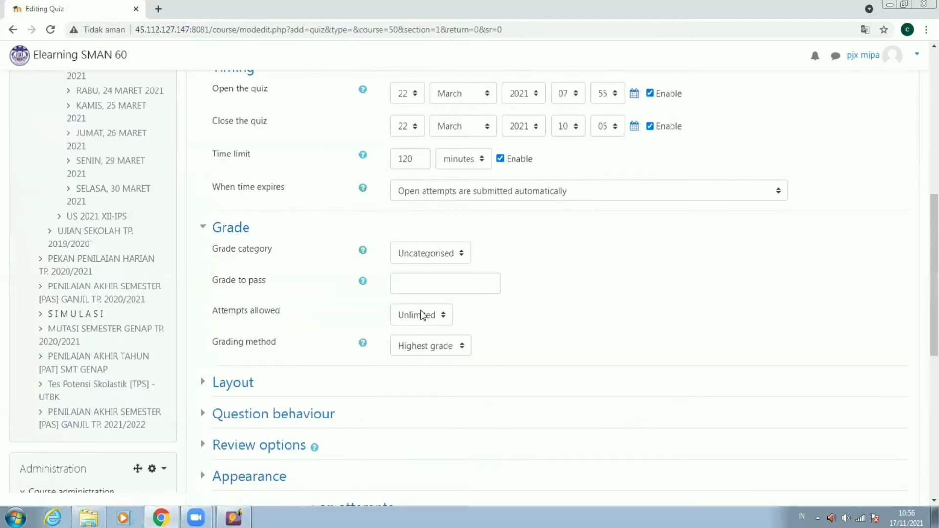
left_click(421, 315)
left_click(413, 345)
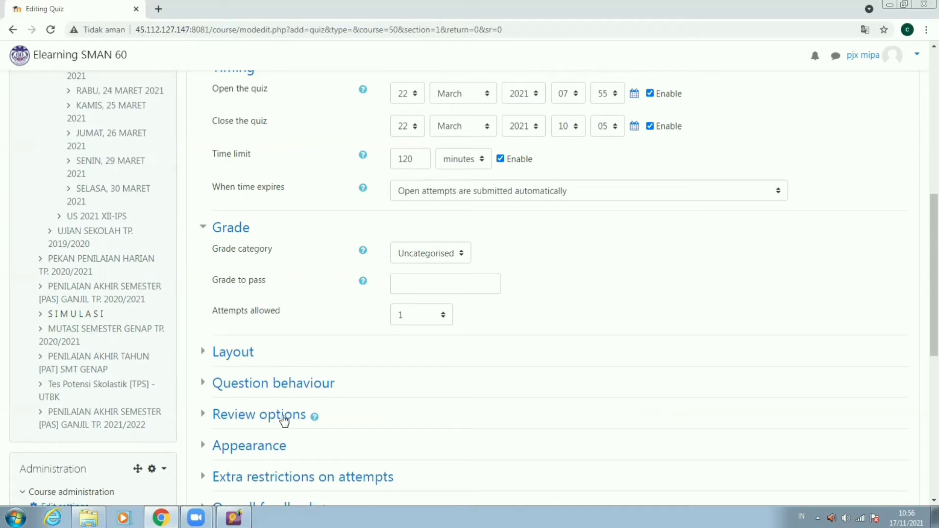
In the review options for immediately after the attempt, disable everything except The attempt and Marks.
left_click(285, 416)
scroll(470, 294, "down", 3)
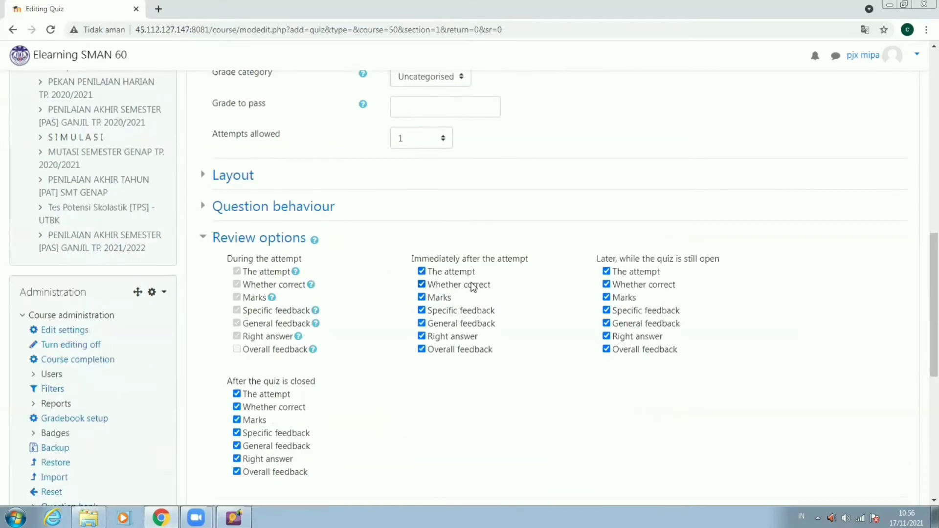
left_click(472, 286)
left_click(474, 325)
left_click(468, 338)
left_click(469, 350)
In the review options for later while the quiz is open, disable Whether correct, Right answer, and Specific, General and Overall feedback.
left_click(644, 285)
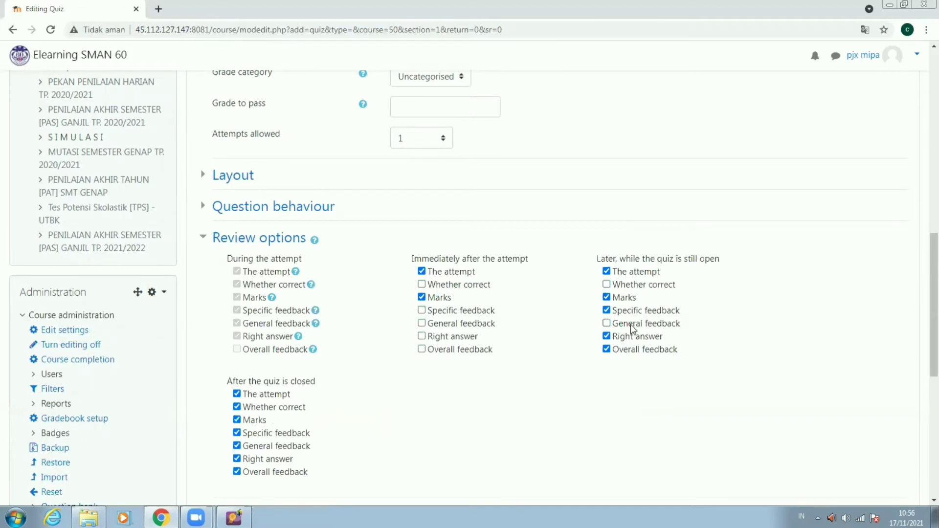
left_click(626, 325)
left_click(627, 311)
left_click(625, 337)
left_click(623, 348)
Leave only The attempt and Marks enabled for review after the quiz is closed, and save the quiz, returning to the course.
left_click(254, 407)
left_click(256, 433)
left_click(255, 446)
left_click(255, 460)
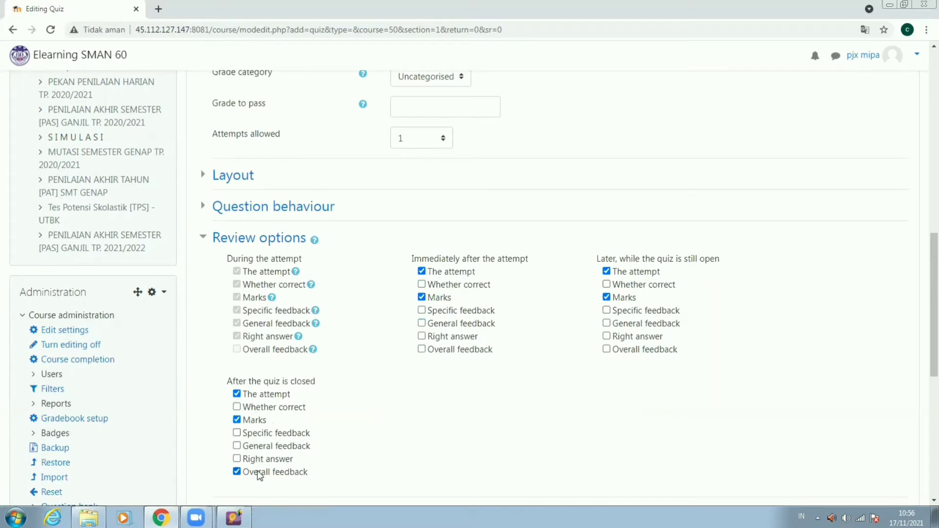
scroll(360, 425, "down", 1)
scroll(325, 405, "down", 9)
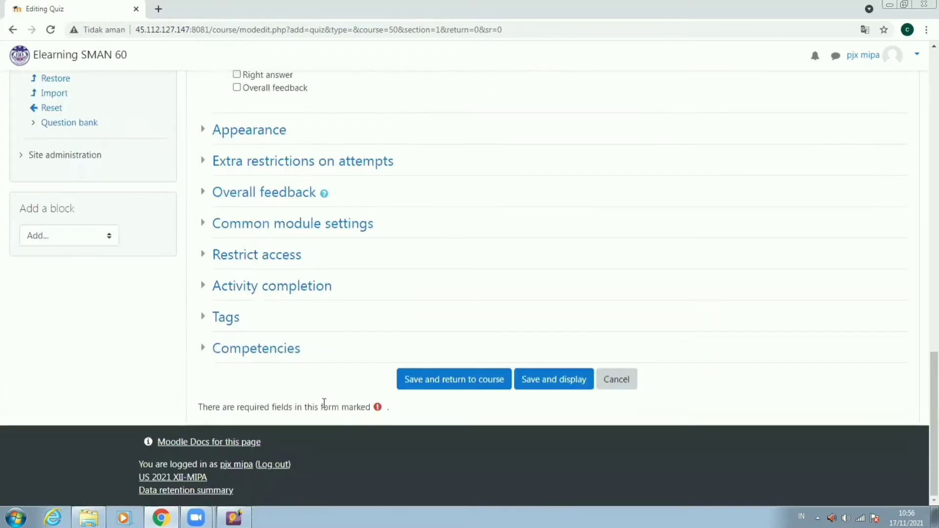
left_click(442, 379)
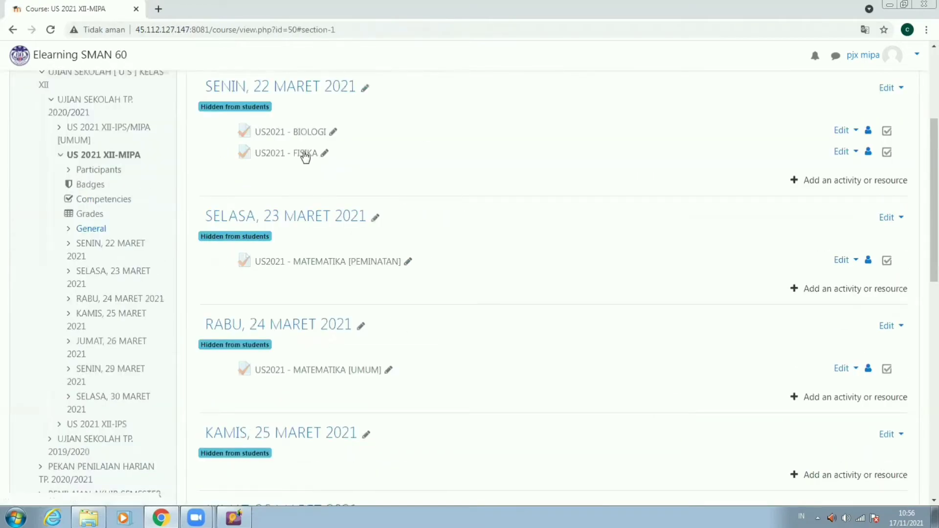
Open the question bank of the US2021 - FISIKA quiz and start a question import with Blackboard as the file format.
left_click(856, 154)
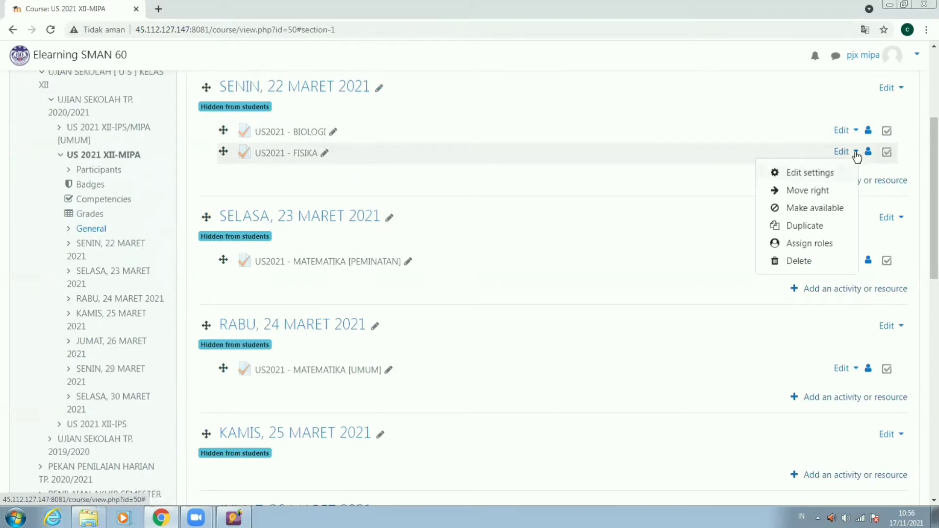
left_click(287, 153)
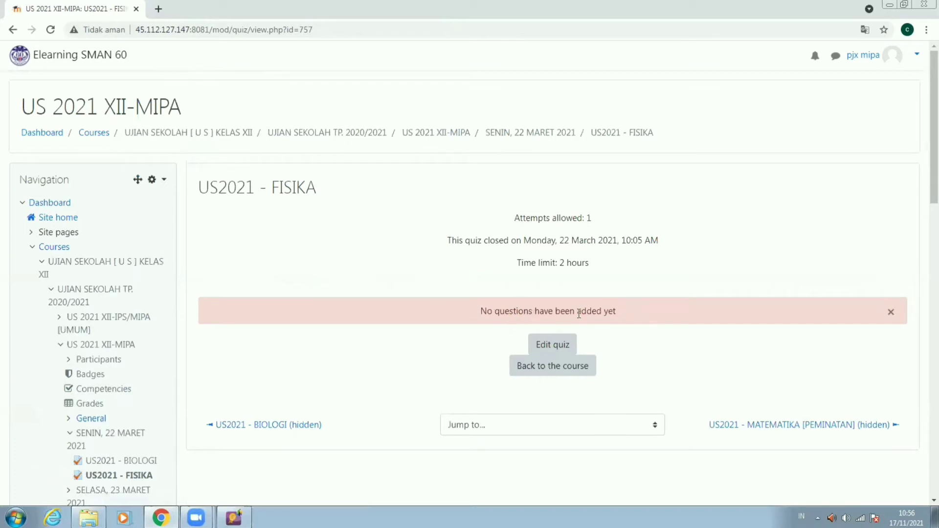
scroll(230, 337, "down", 10)
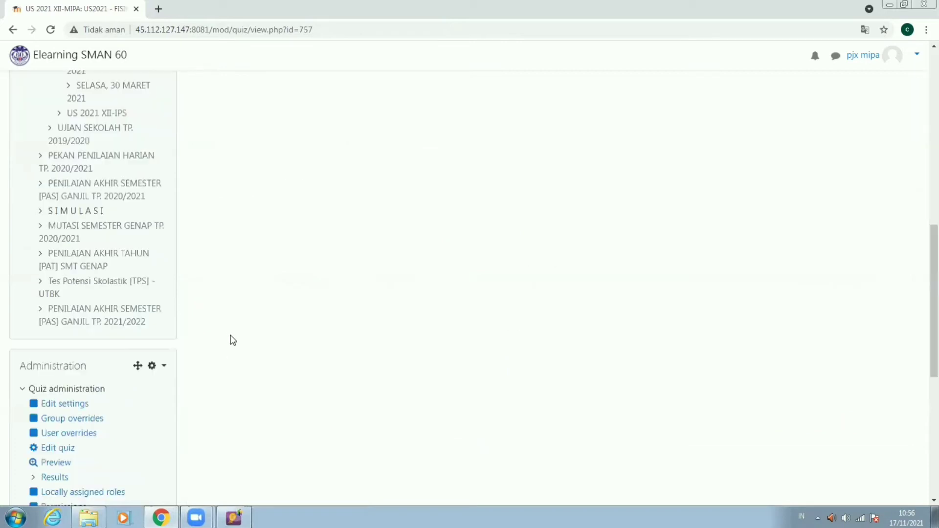
scroll(233, 340, "down", 6)
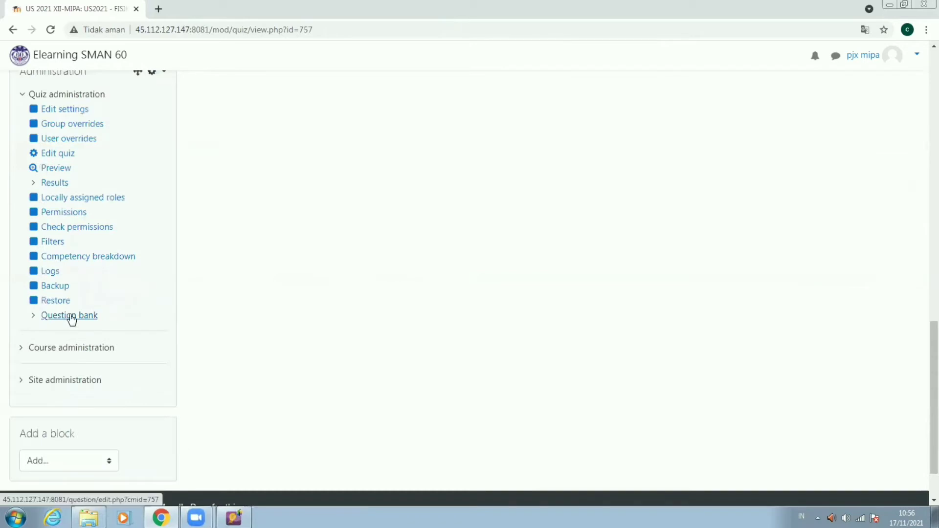
left_click(71, 316)
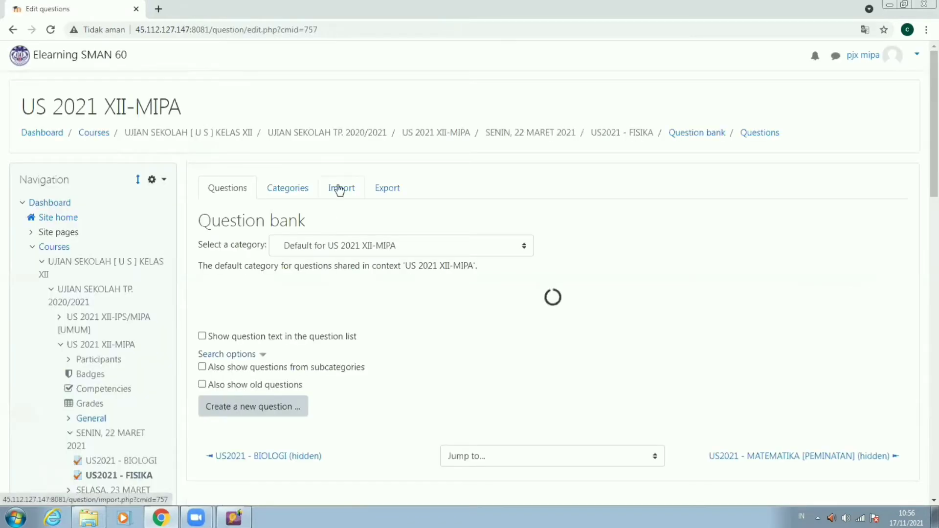
left_click(340, 189)
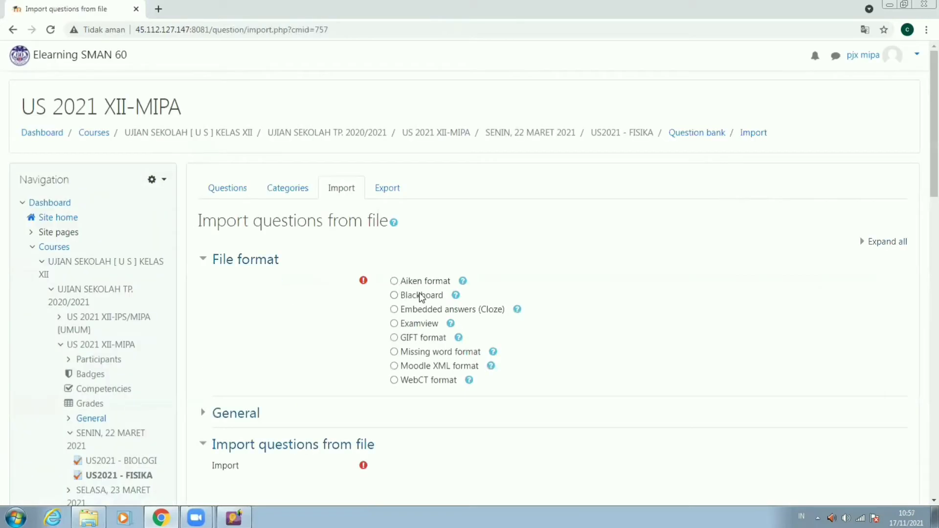
left_click(421, 296)
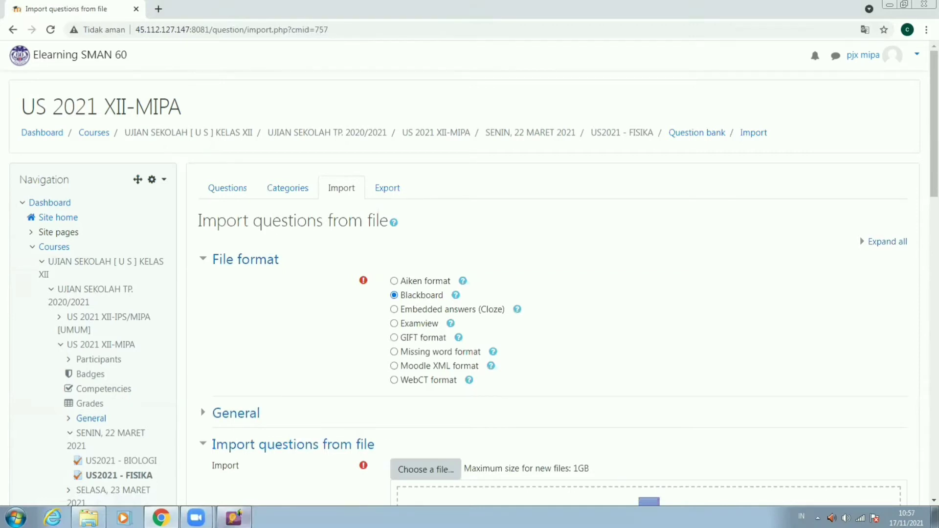
Switch to ExamView to check the Blackboard export formats for the question bank, and return to the Moodle import page in Chrome.
left_click(234, 518)
left_click(9, 19)
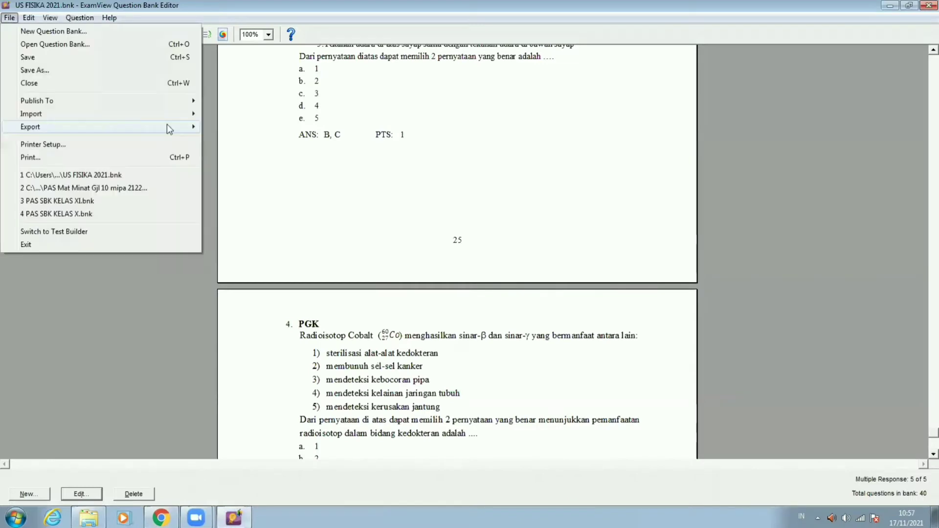
mouse_move(177, 131)
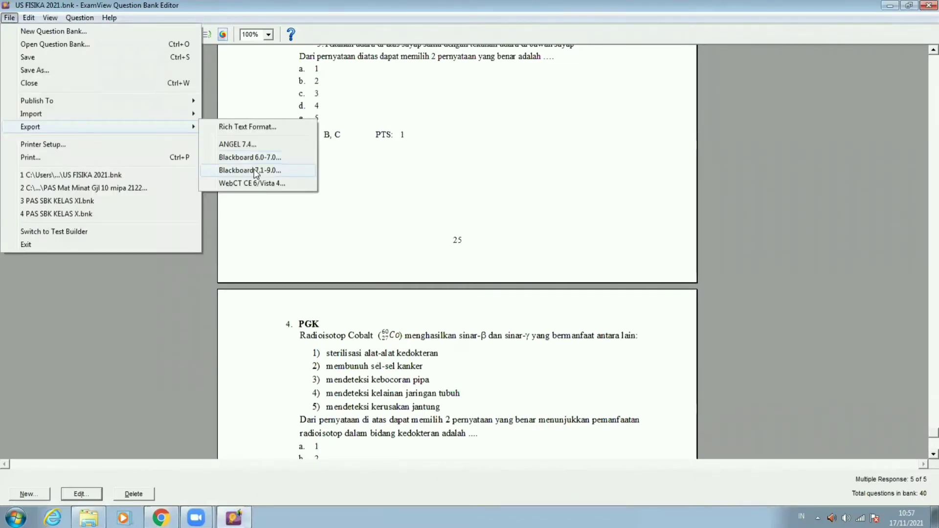
left_click(161, 517)
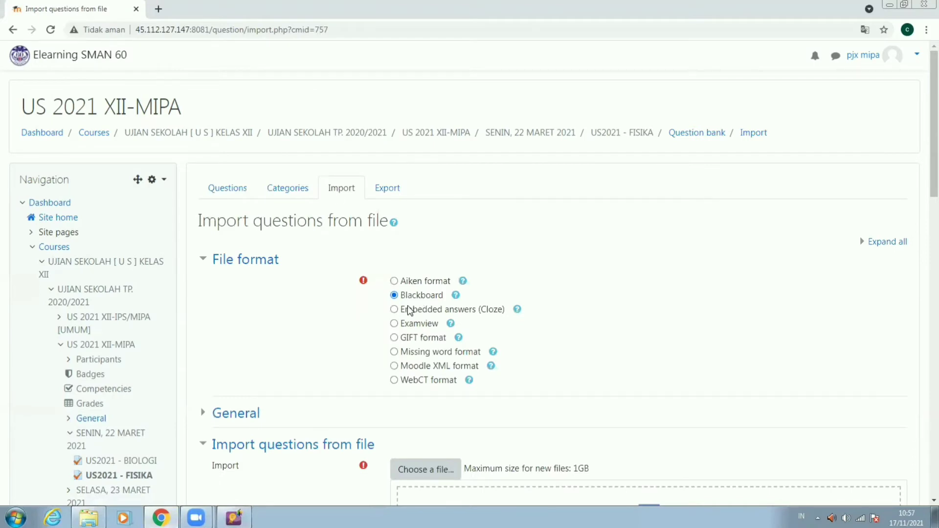
Upload the ZIP archive UJIAN SEKOLAH FISIKA 2021 from the Desktop as the question import file.
scroll(428, 359, "down", 2)
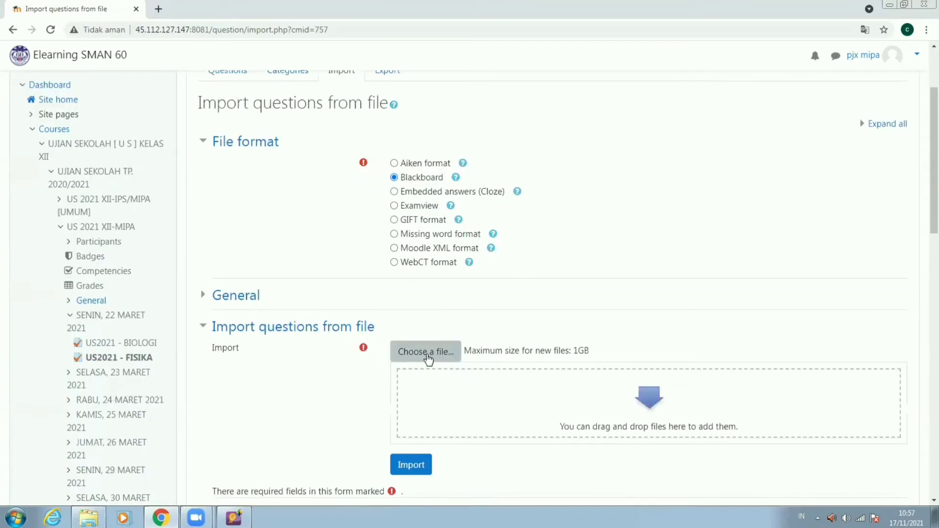
left_click(428, 357)
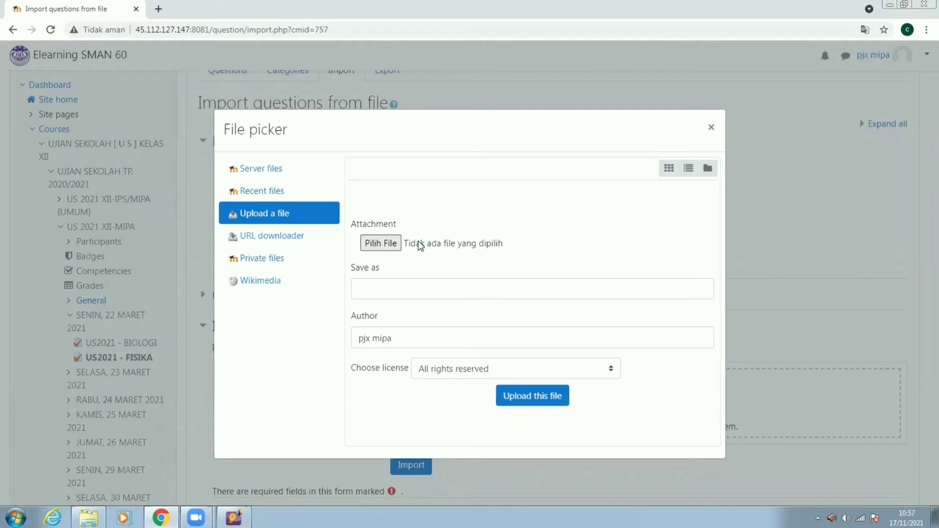
left_click(420, 245)
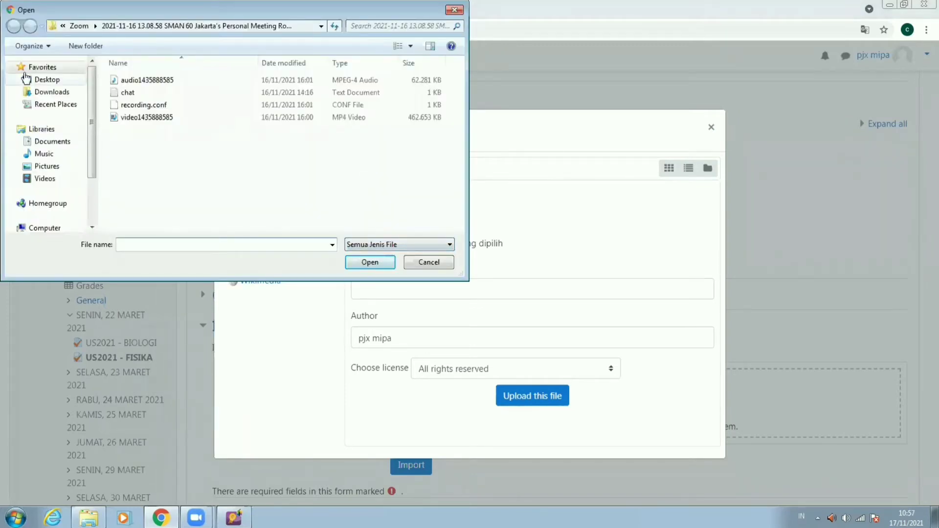
left_click(43, 80)
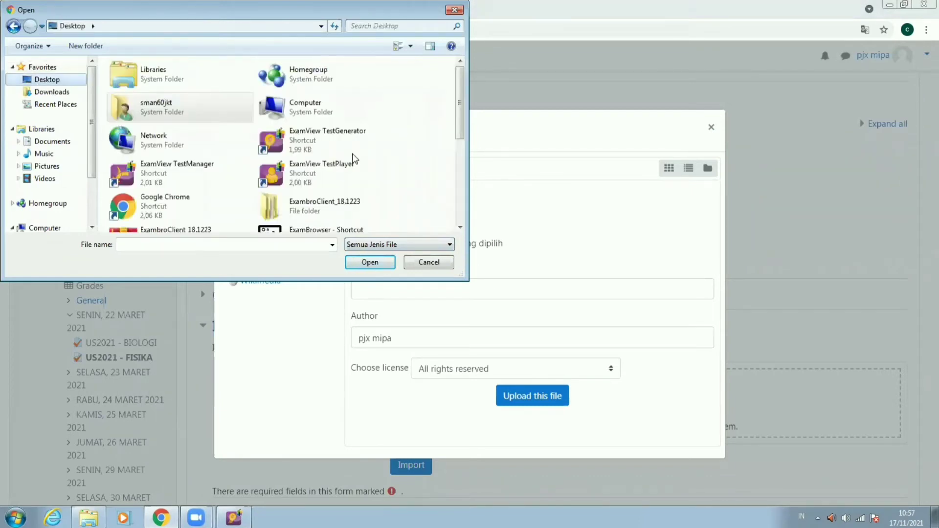
scroll(401, 169, "down", 5)
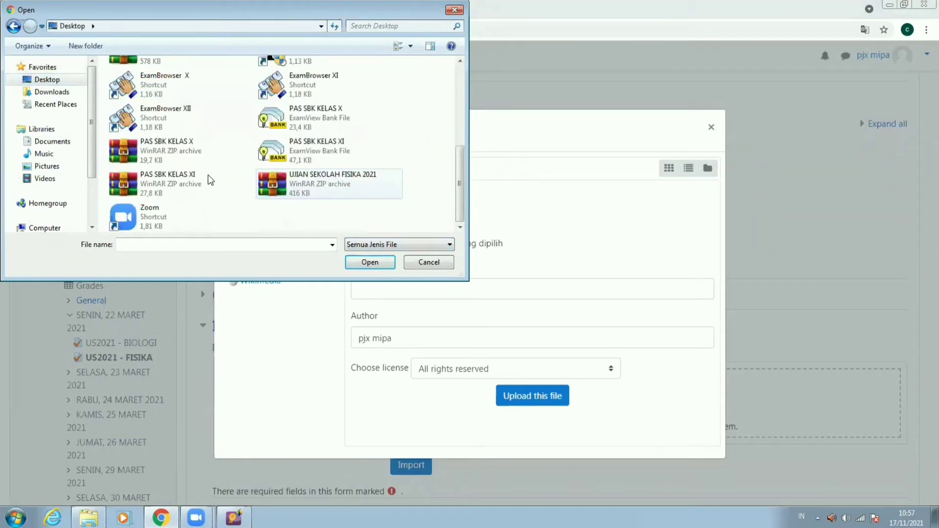
left_click(281, 181)
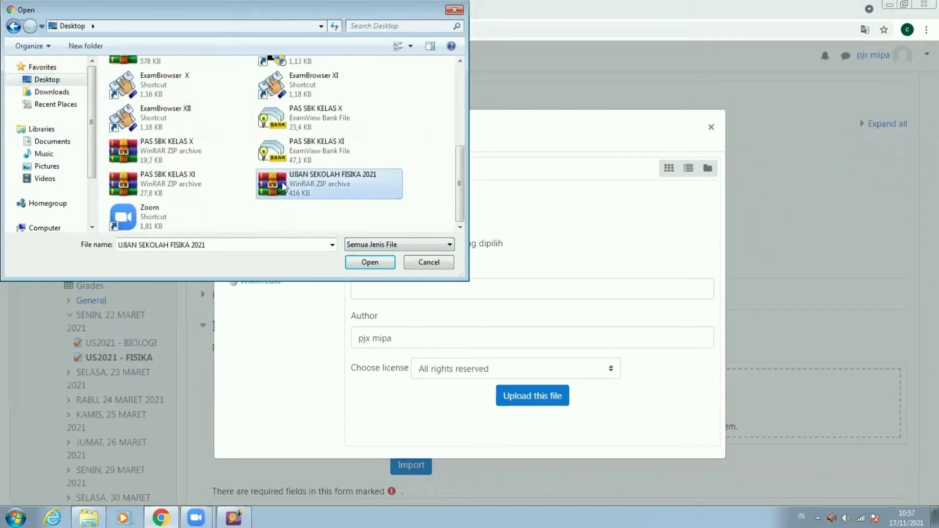
left_click(380, 260)
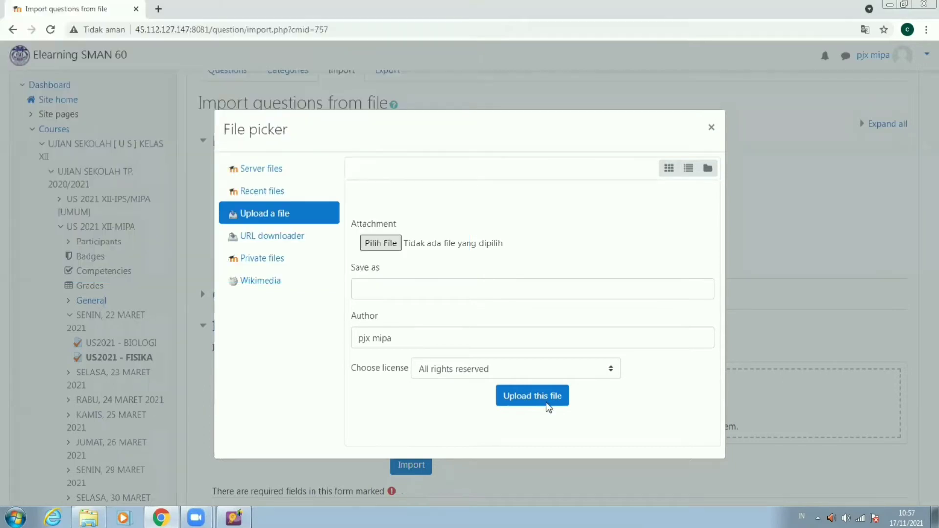
left_click(538, 404)
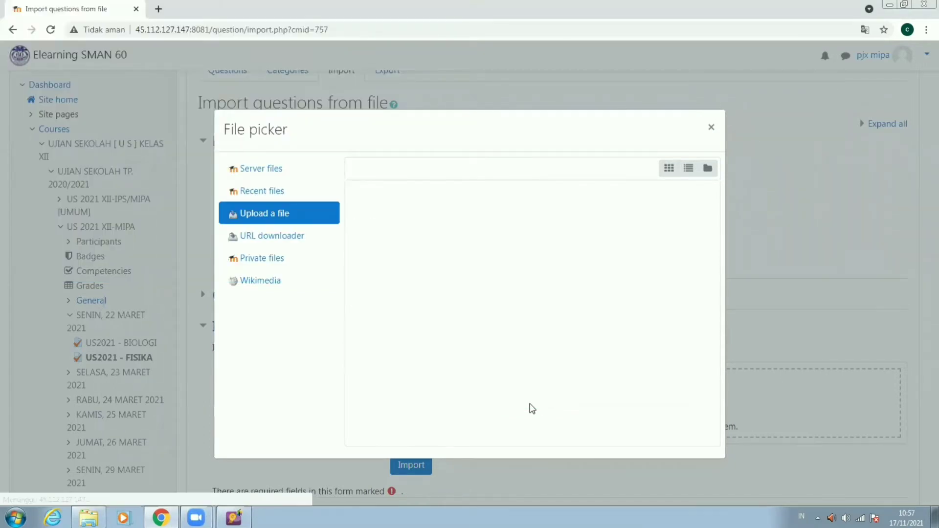
Import the uploaded UJIAN SEKOLAH FISIKA 2021 file, review the parsed questions, and continue to the question bank.
scroll(435, 421, "down", 3)
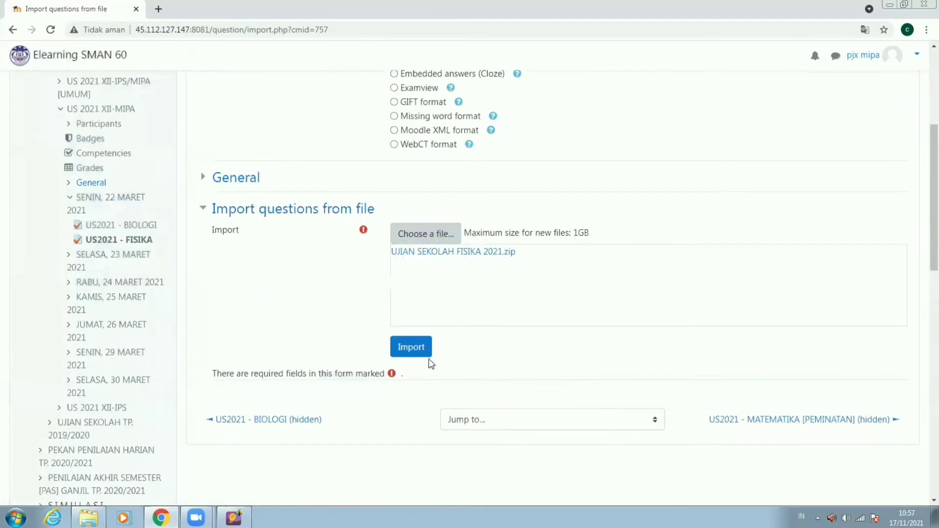
left_click(415, 348)
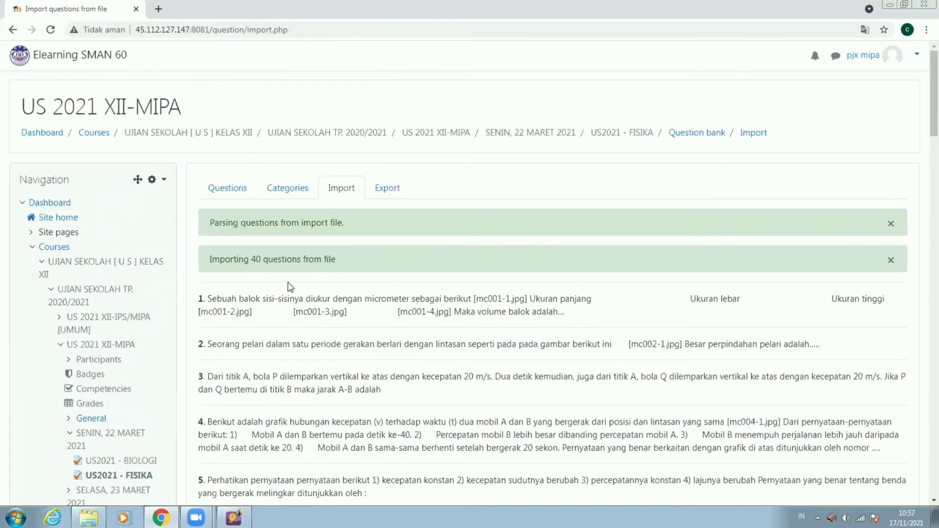
scroll(339, 326, "down", 15)
scroll(343, 329, "down", 15)
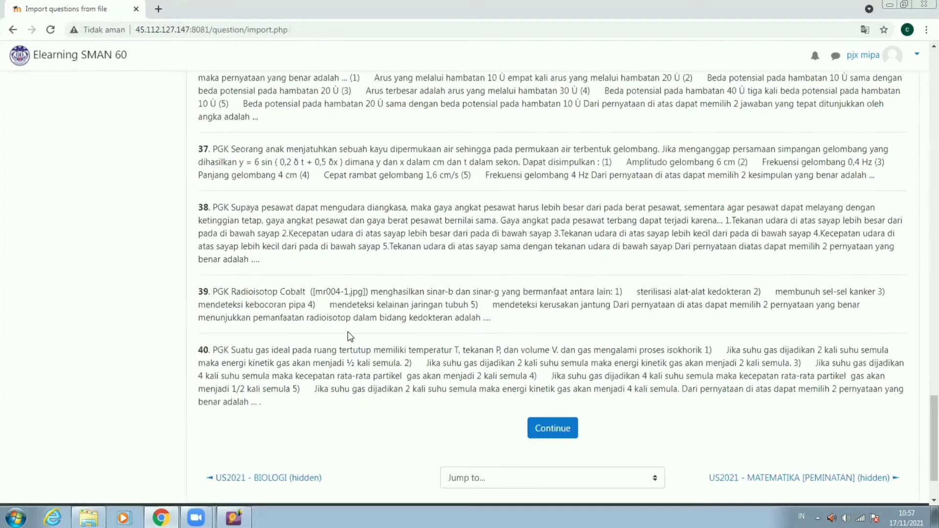
scroll(561, 362, "down", 2)
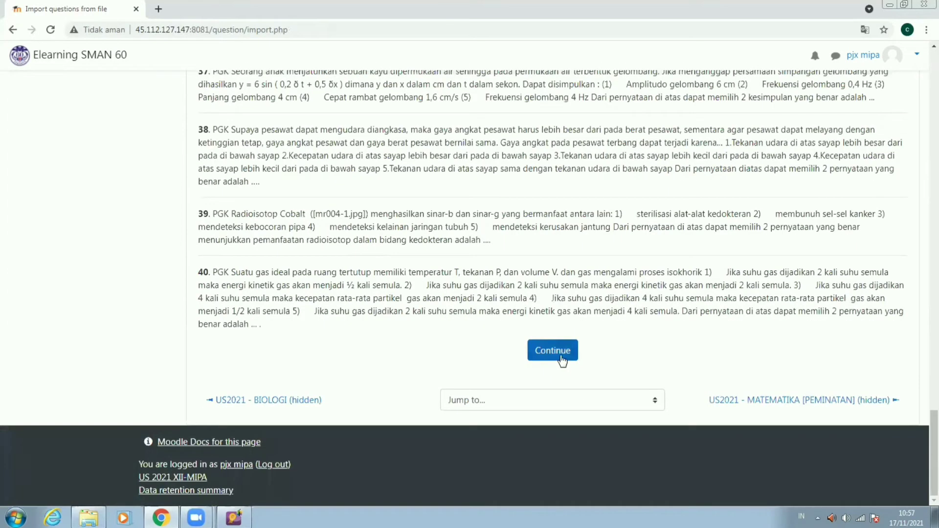
left_click(552, 351)
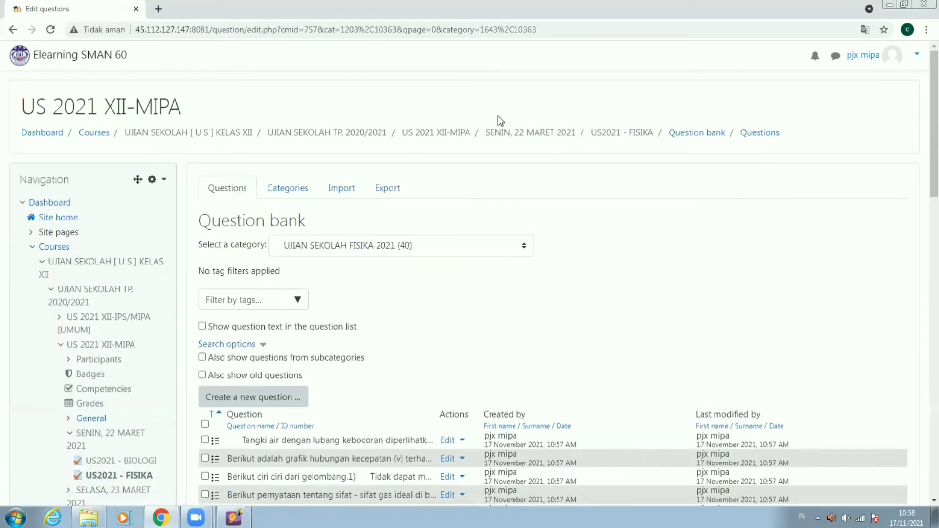
Open the US2021 - FISIKA quiz for editing and start adding from the question bank, choosing the UJIAN SEKOLAH FISIKA 2021 category.
left_click(629, 133)
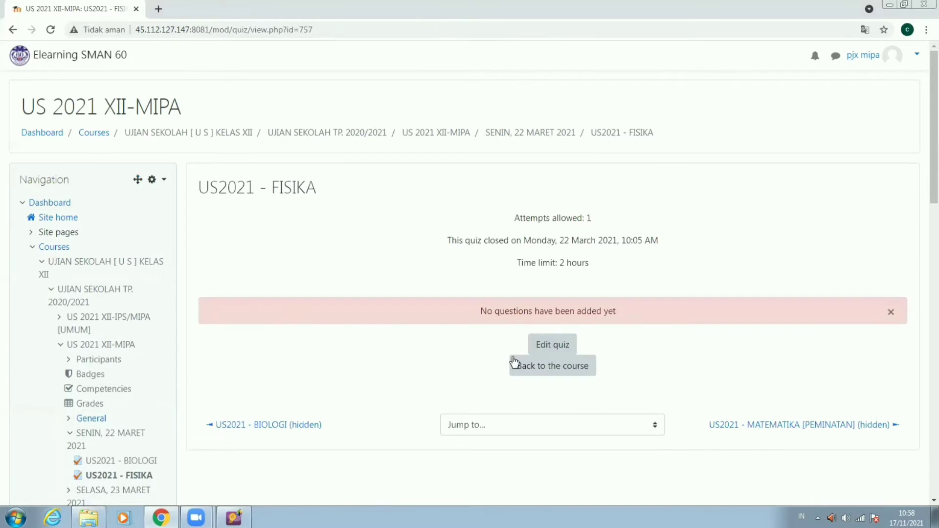
left_click(554, 343)
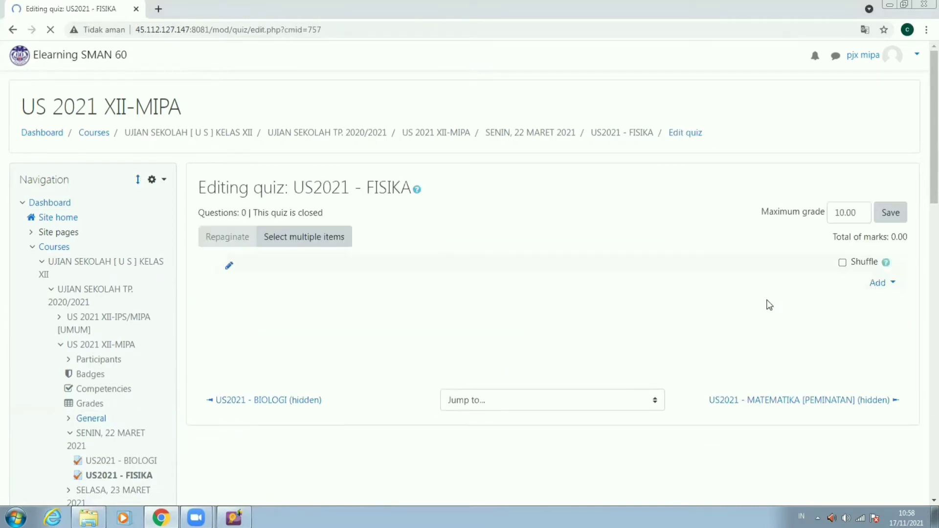
left_click(883, 290)
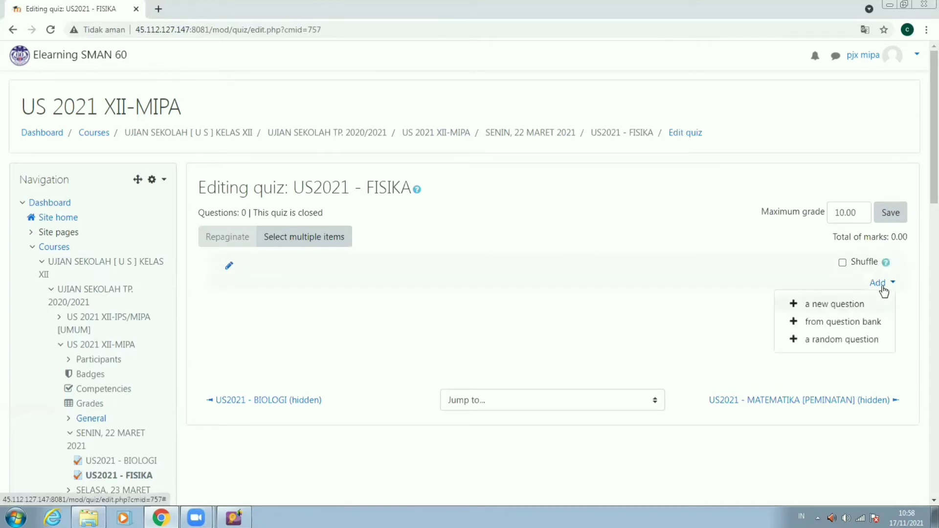
left_click(849, 323)
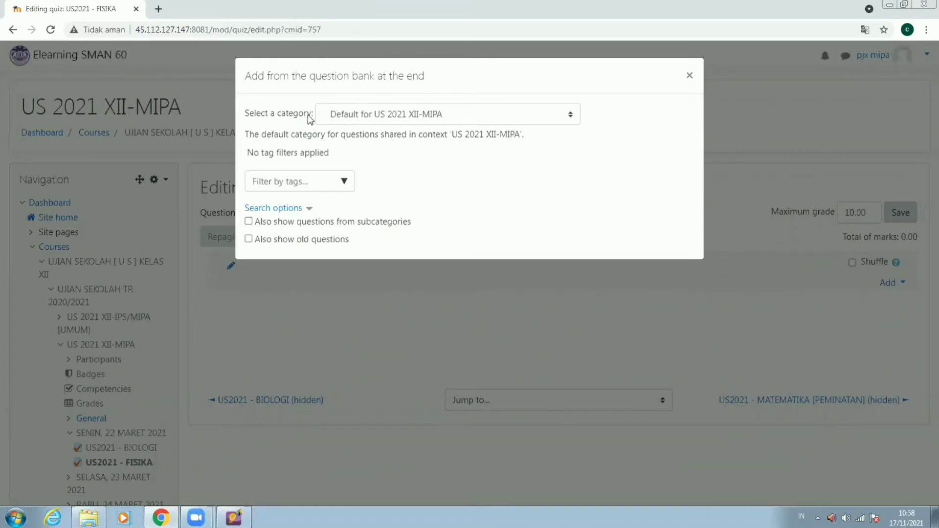
left_click(449, 115)
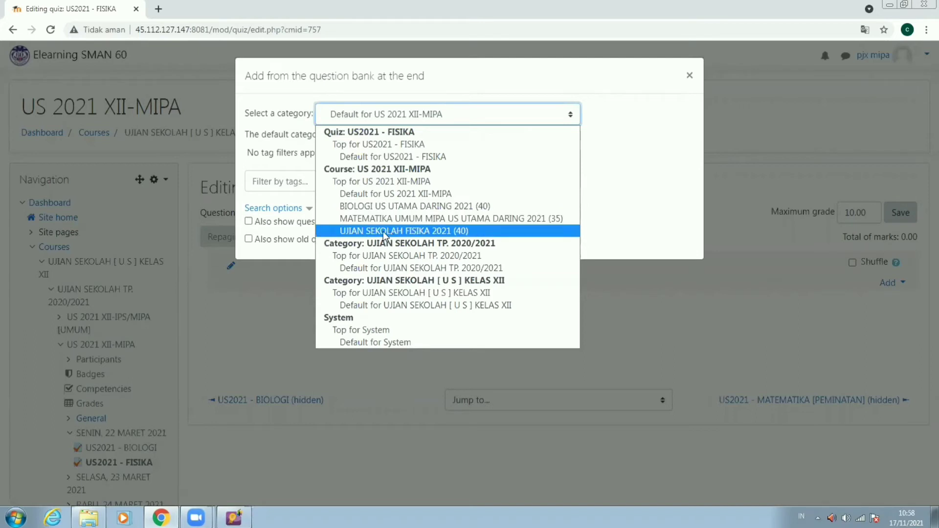
left_click(422, 233)
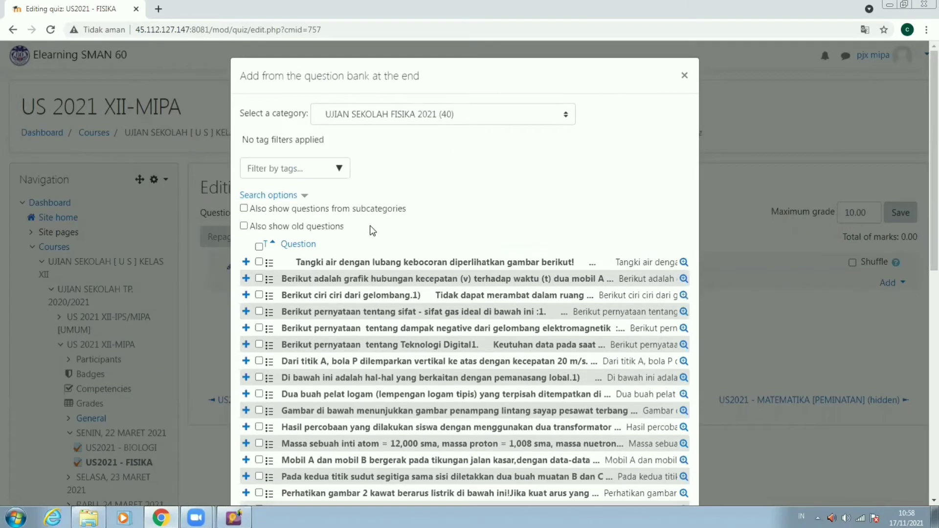
Select all questions in the UJIAN SEKOLAH FISIKA 2021 category and add them to the quiz.
scroll(372, 235, "down", 10)
scroll(361, 240, "up", 7)
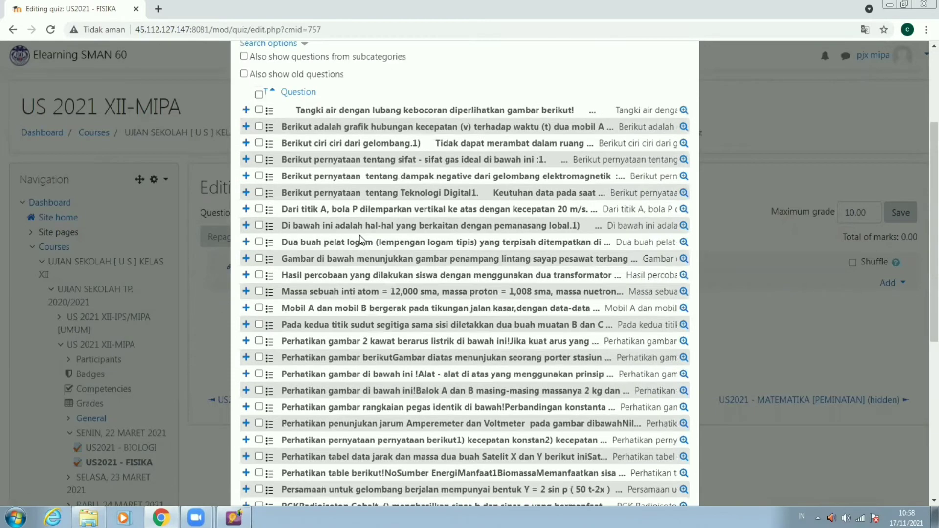
scroll(360, 240, "up", 3)
scroll(361, 239, "down", 6)
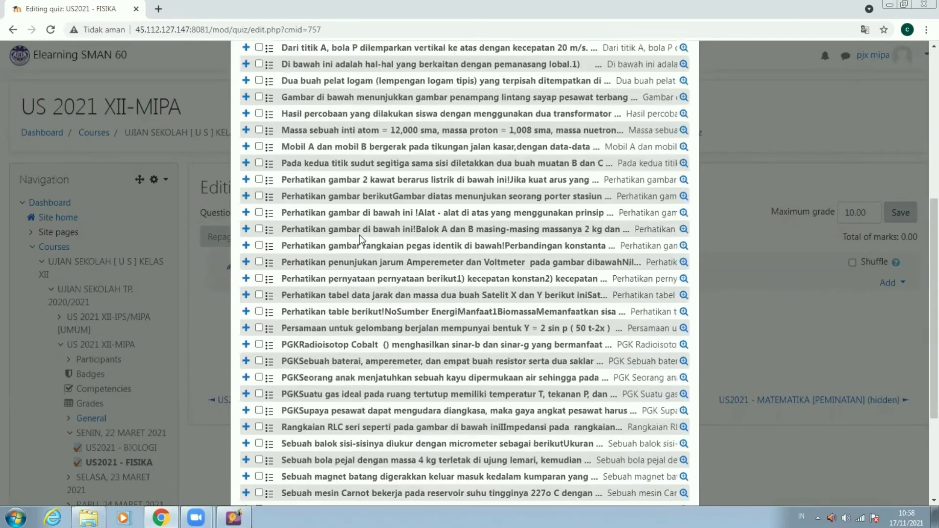
scroll(365, 242, "up", 6)
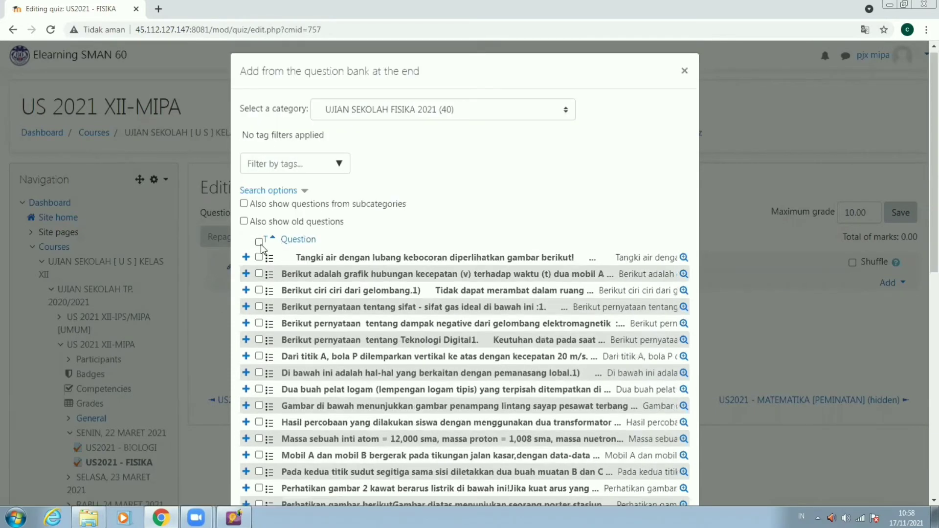
left_click(259, 242)
scroll(295, 259, "down", 5)
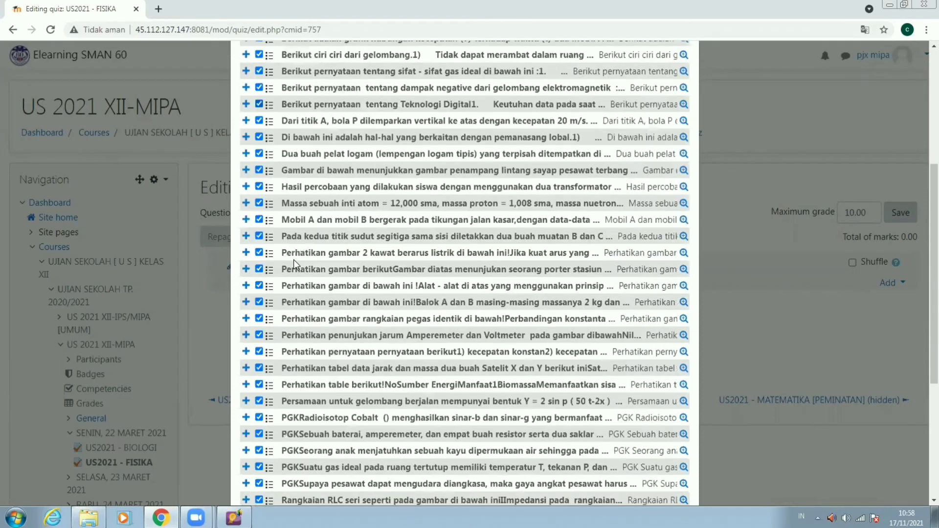
scroll(296, 271, "down", 5)
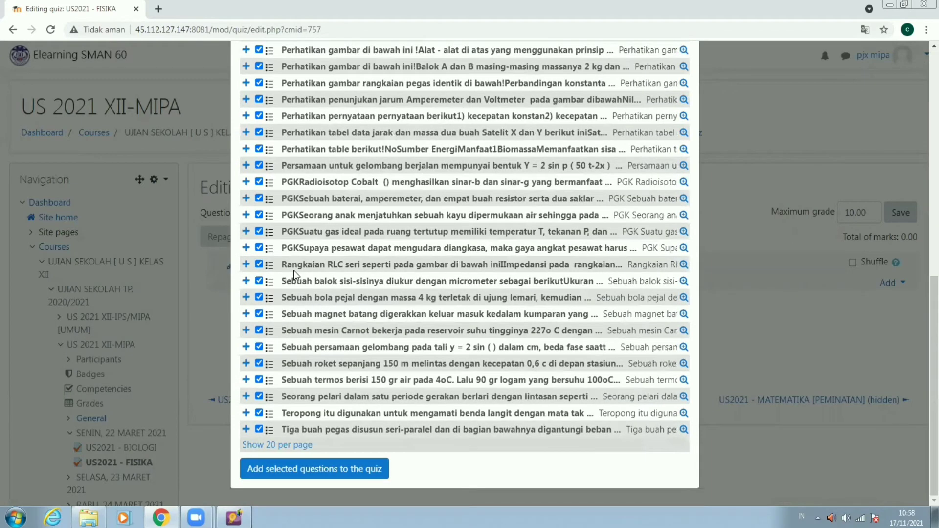
left_click(305, 470)
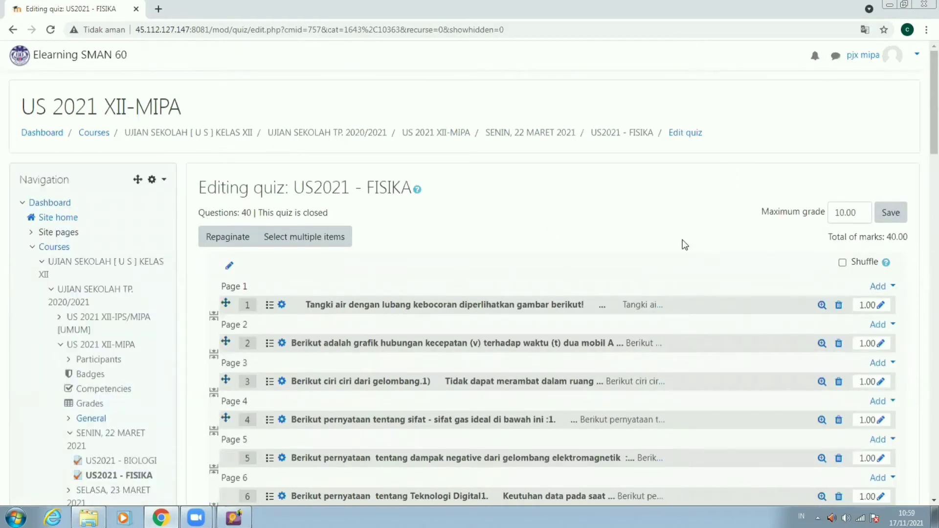
Set the quiz's maximum grade to 100.00, enable question shuffling, and save the grade.
left_click(842, 213)
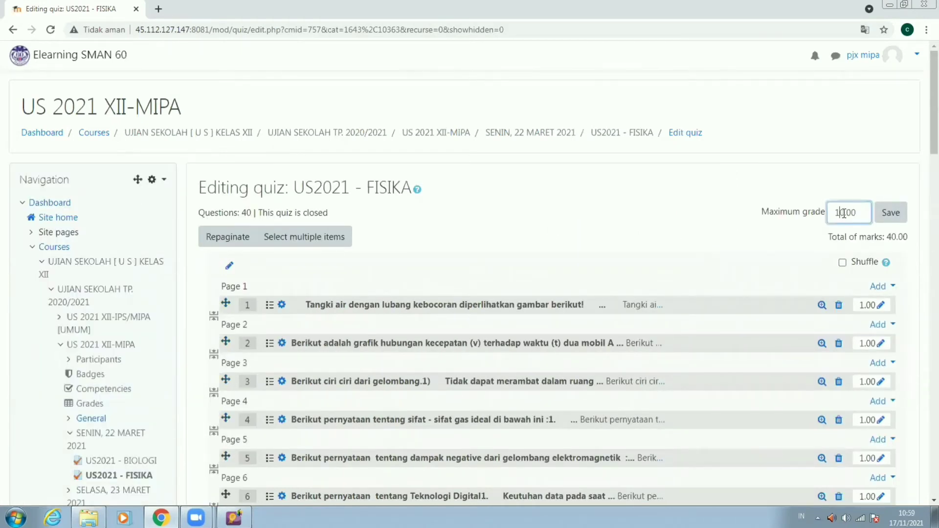
type("0")
left_click(842, 263)
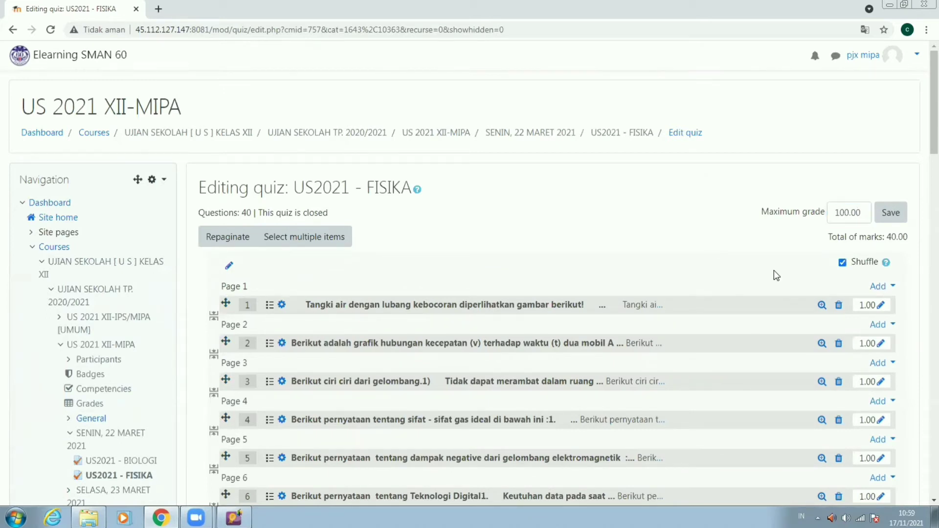
left_click(888, 215)
Find the PGK questions in the quiz list, compare them with the multiple response questions in ExamView, and return to Chrome.
scroll(423, 241, "down", 10)
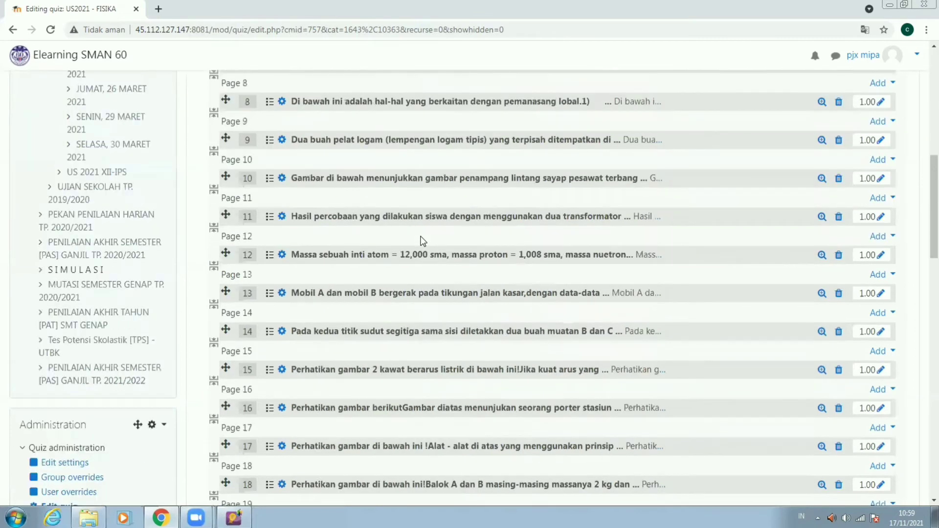
scroll(423, 241, "down", 5)
scroll(423, 241, "down", 7)
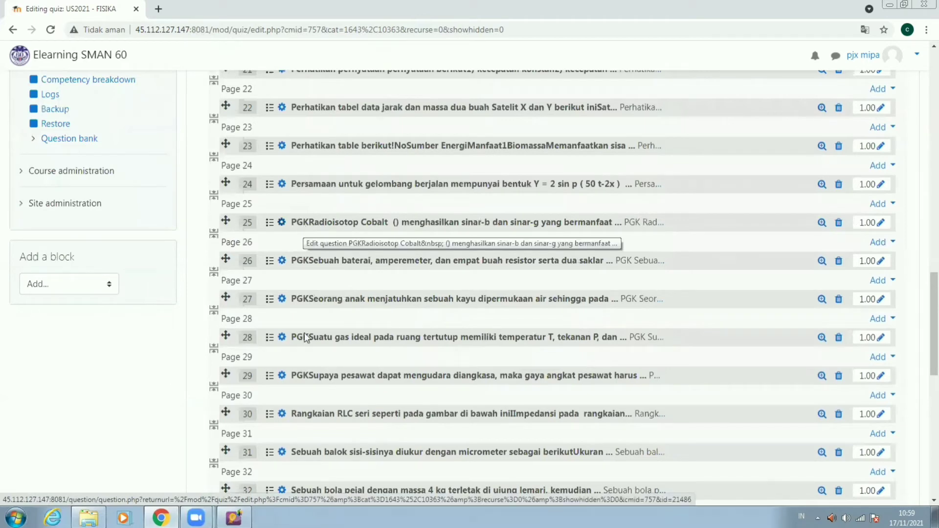
left_click(234, 517)
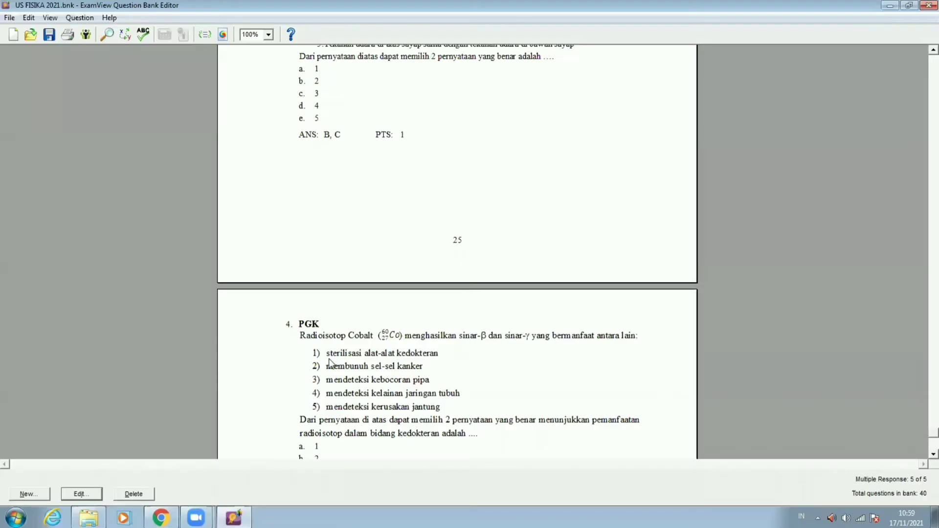
scroll(331, 362, "up", 15)
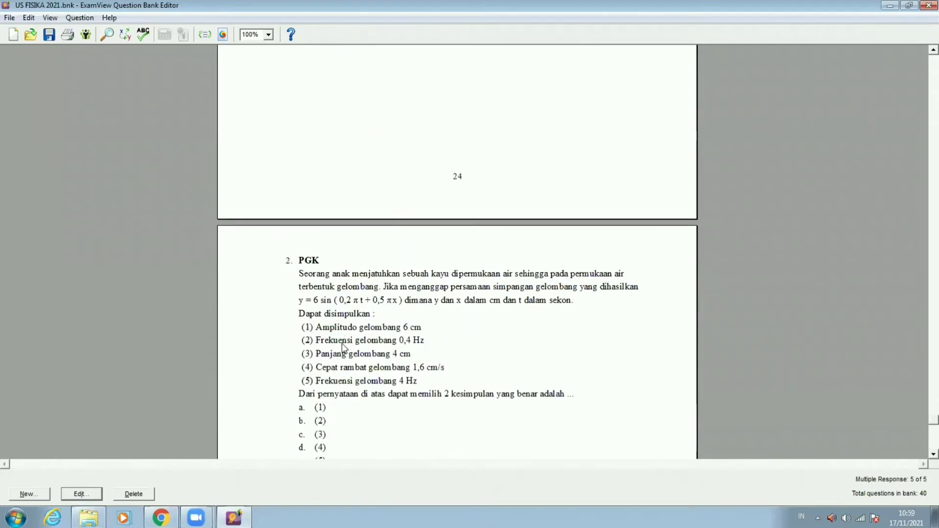
scroll(344, 323, "up", 9)
scroll(304, 195, "up", 4)
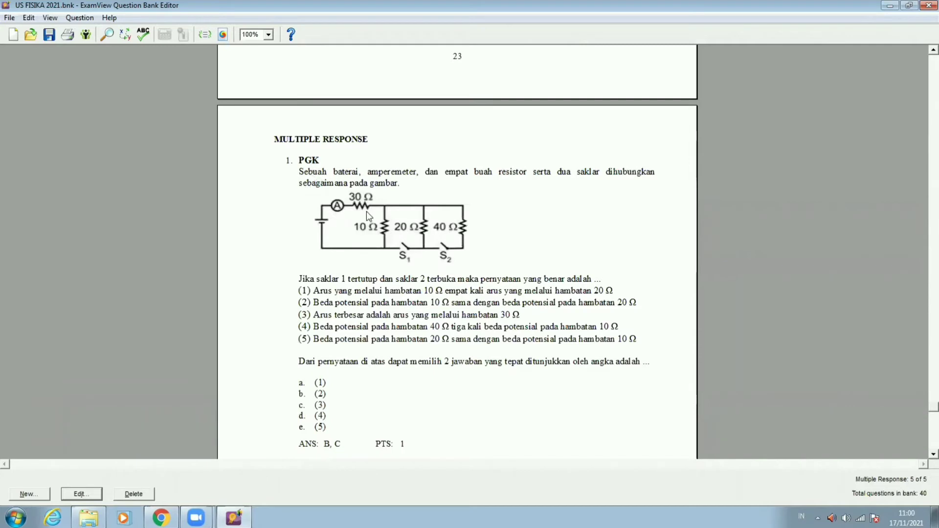
left_click(161, 518)
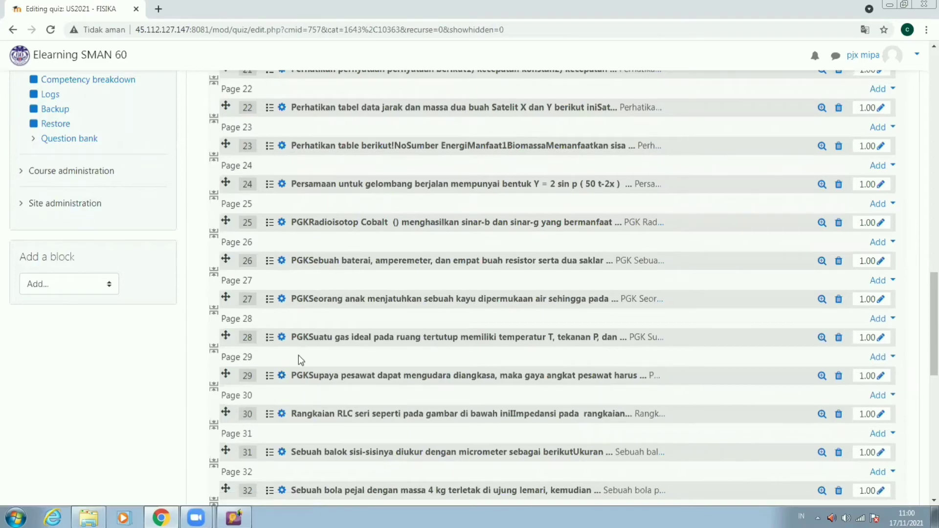
Switch to ExamView to compare multiple choice question 35 with the start of the Multiple Response section, and return to Chrome.
key("alt+Tab")
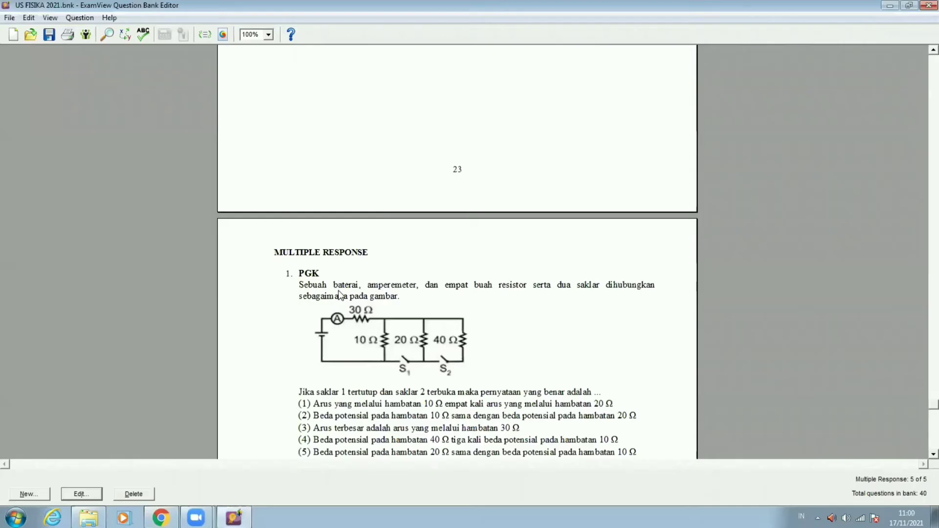
scroll(338, 293, "up", 5)
scroll(319, 193, "up", 3)
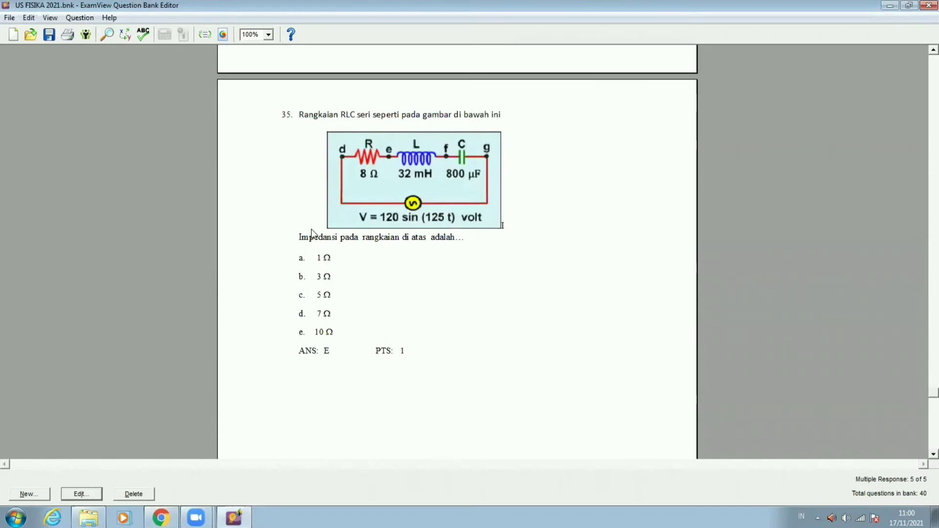
scroll(331, 363, "down", 3)
scroll(335, 366, "down", 5)
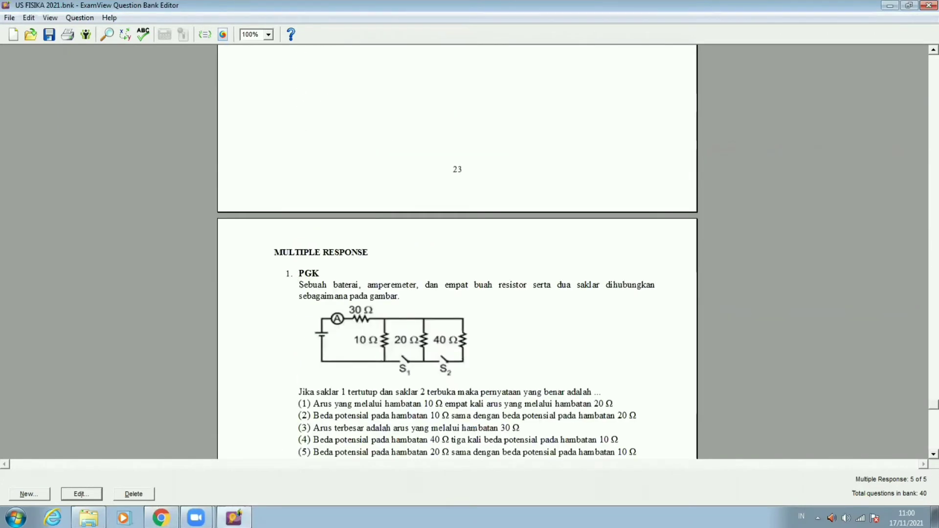
left_click(161, 517)
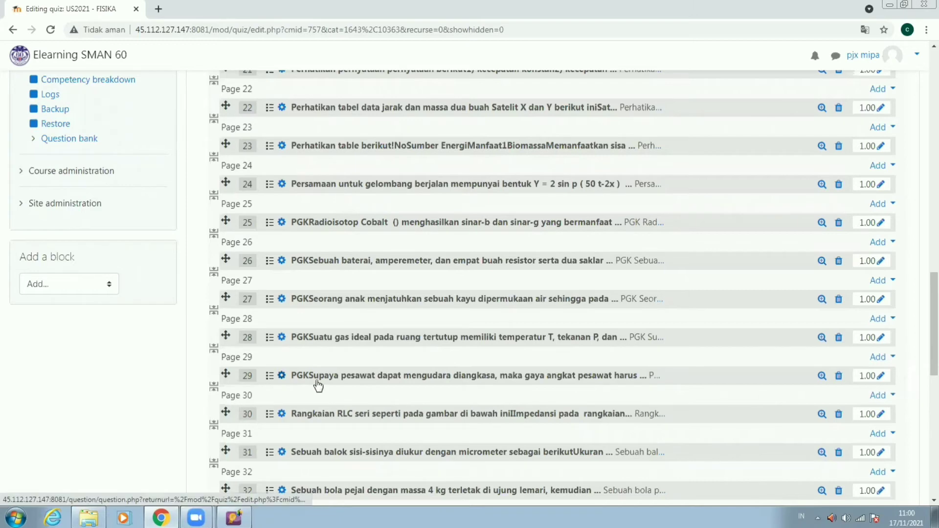
Open the PGK Radioisotop Cobalt question for editing in a new browser tab and check its text, multiple-answer setting and choice grades.
right_click(336, 225)
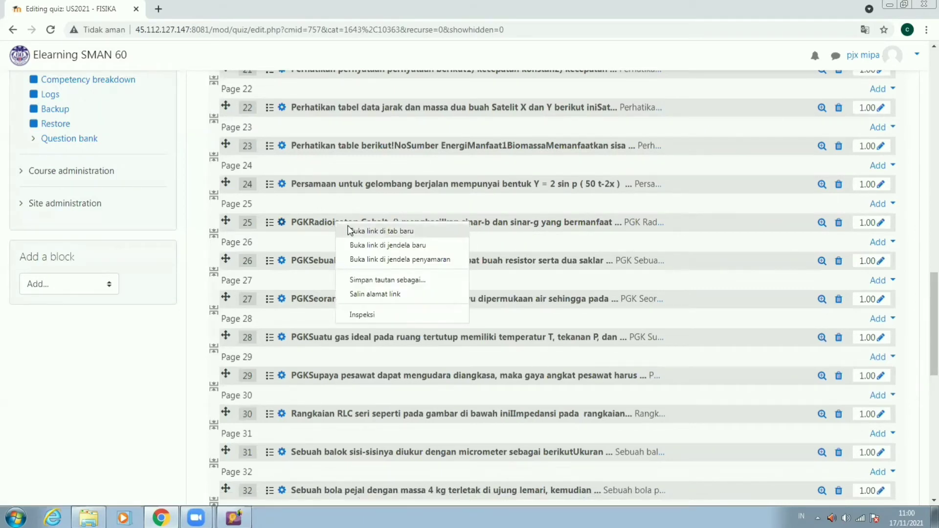
left_click(348, 230)
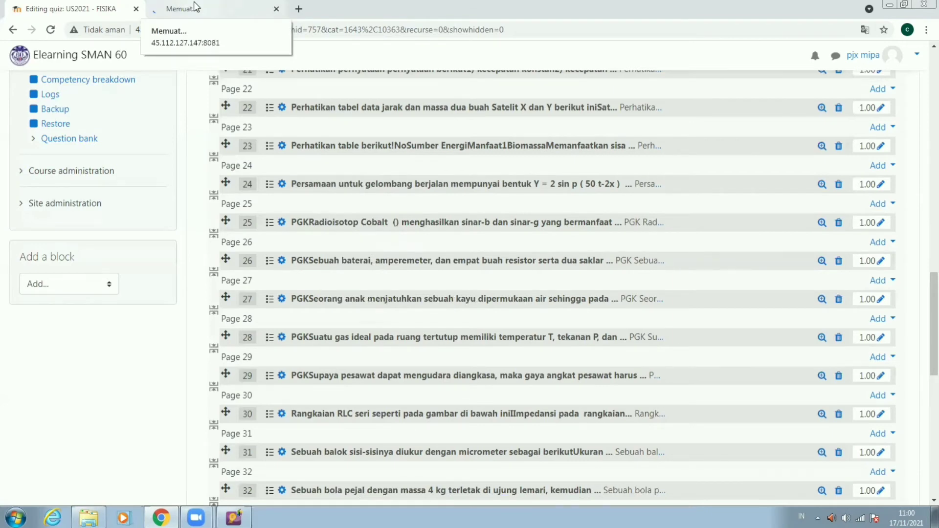
left_click(194, 4)
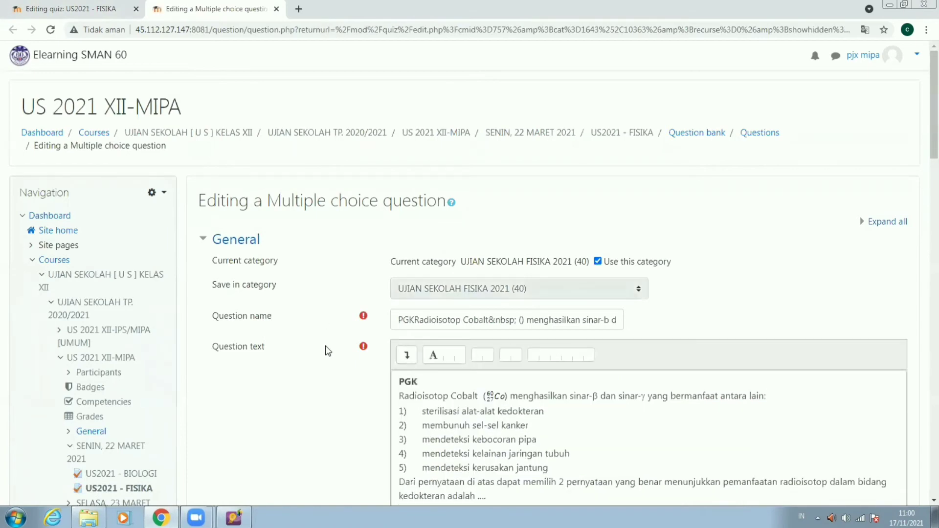
scroll(345, 337, "down", 2)
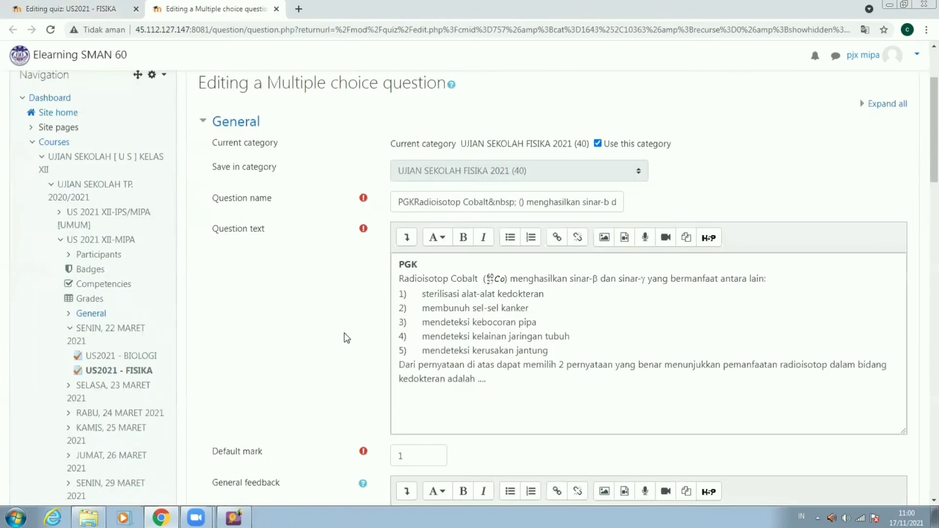
scroll(347, 338, "down", 3)
scroll(347, 338, "down", 1)
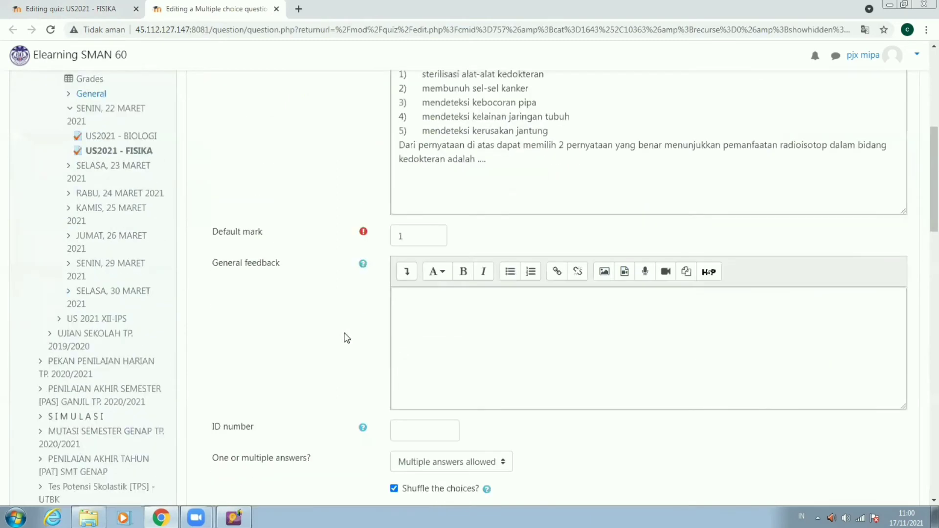
scroll(346, 303, "down", 5)
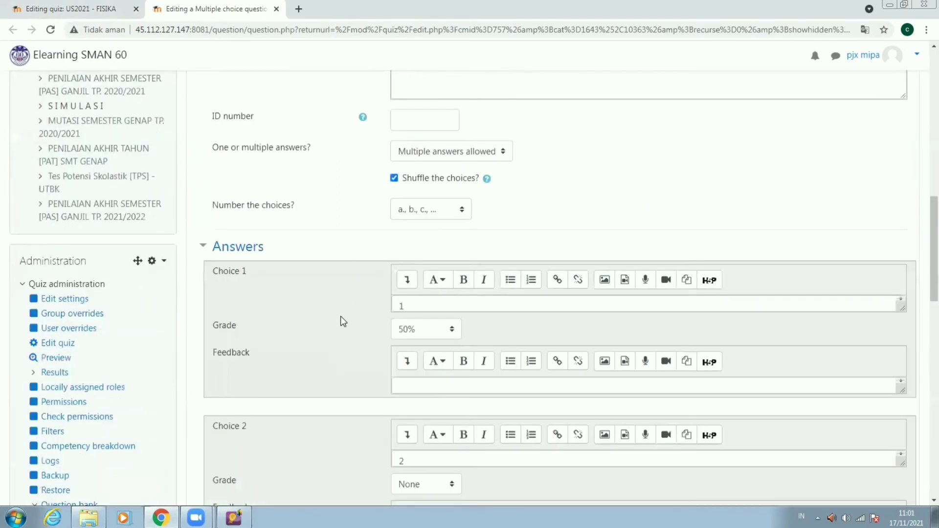
Reread the PGK Radioisotop Cobalt question, switch to ExamView and check the answer key of the same question in the Multiple Response section.
scroll(355, 270, "up", 5)
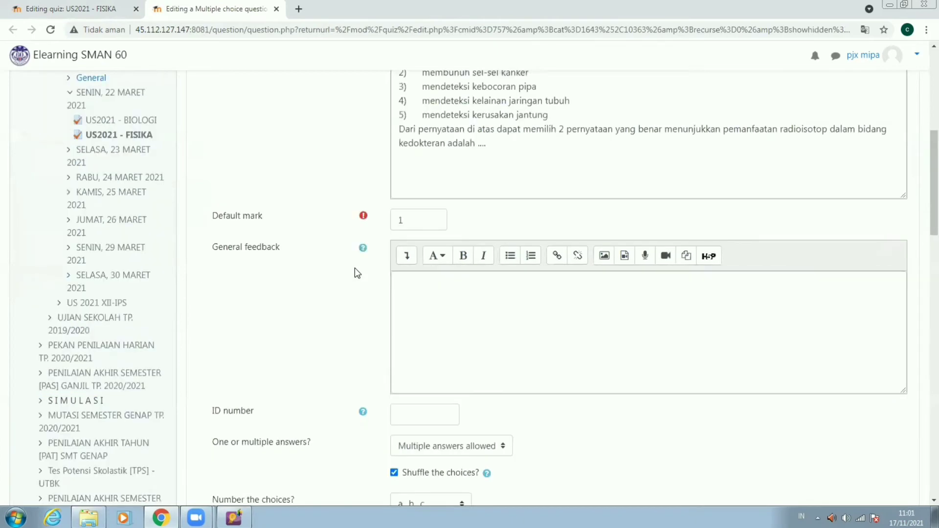
scroll(354, 266, "up", 1)
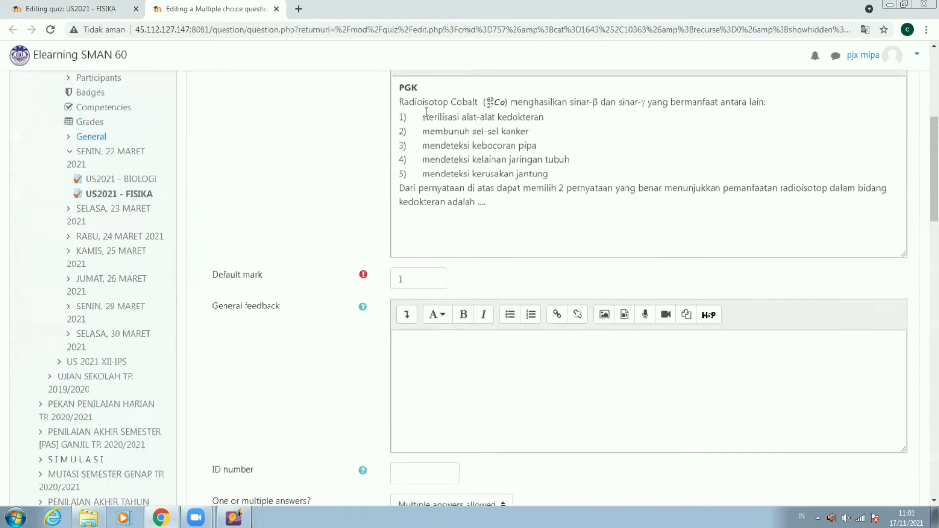
key("alt+Tab")
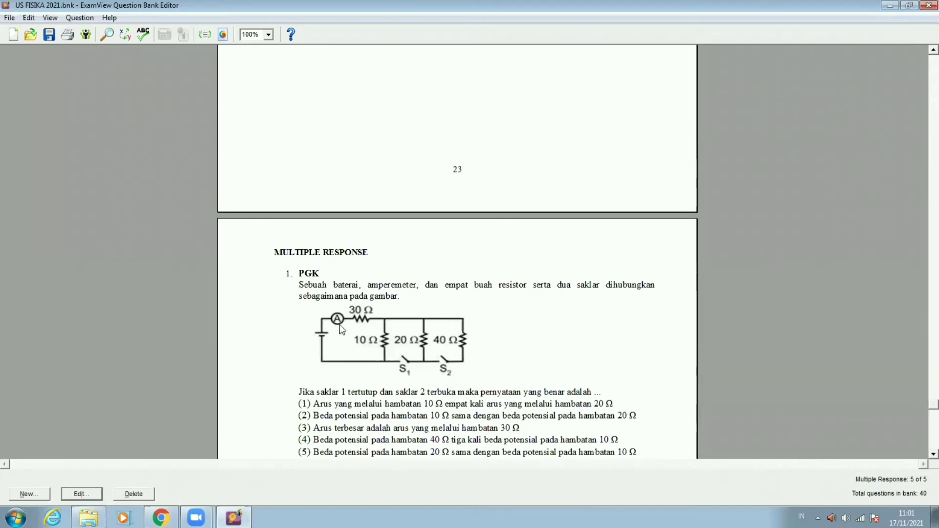
scroll(343, 307, "down", 3)
scroll(350, 372, "down", 4)
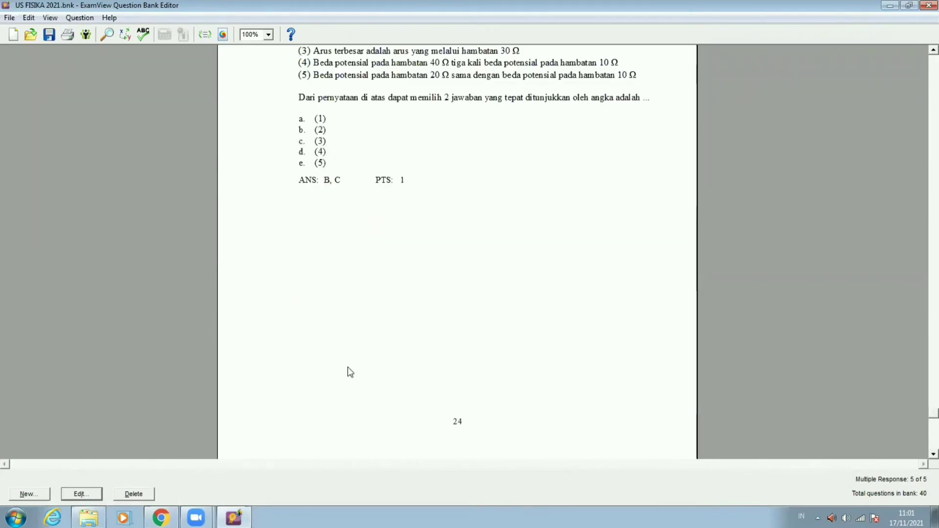
scroll(350, 373, "down", 5)
scroll(350, 373, "down", 3)
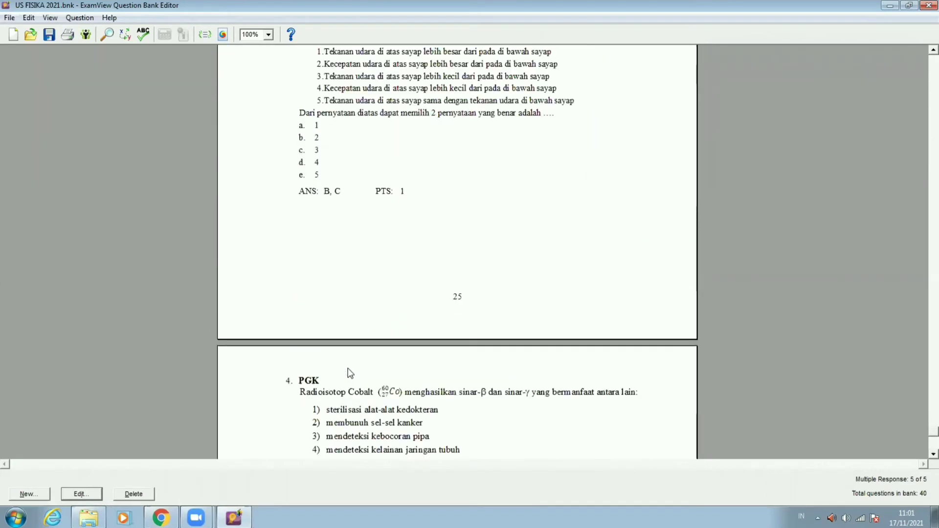
scroll(350, 373, "down", 2)
scroll(352, 335, "down", 4)
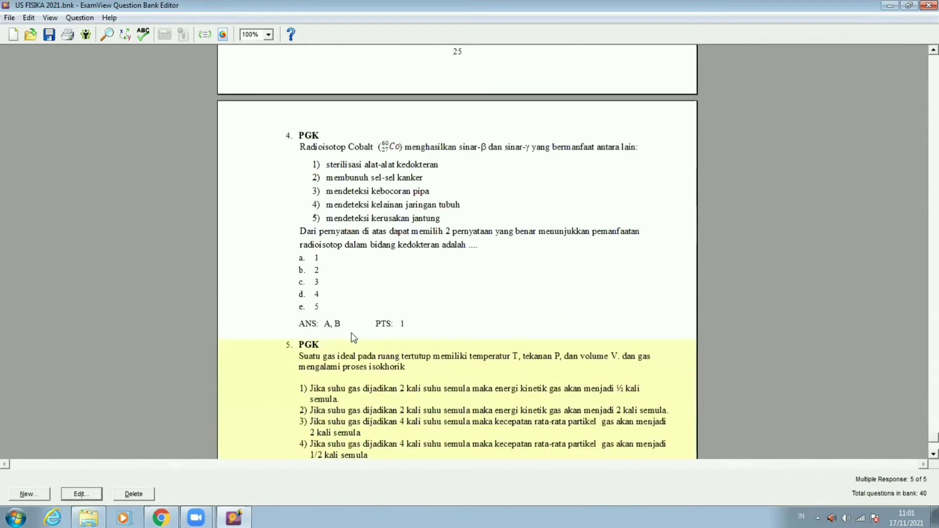
scroll(360, 210, "up", 2)
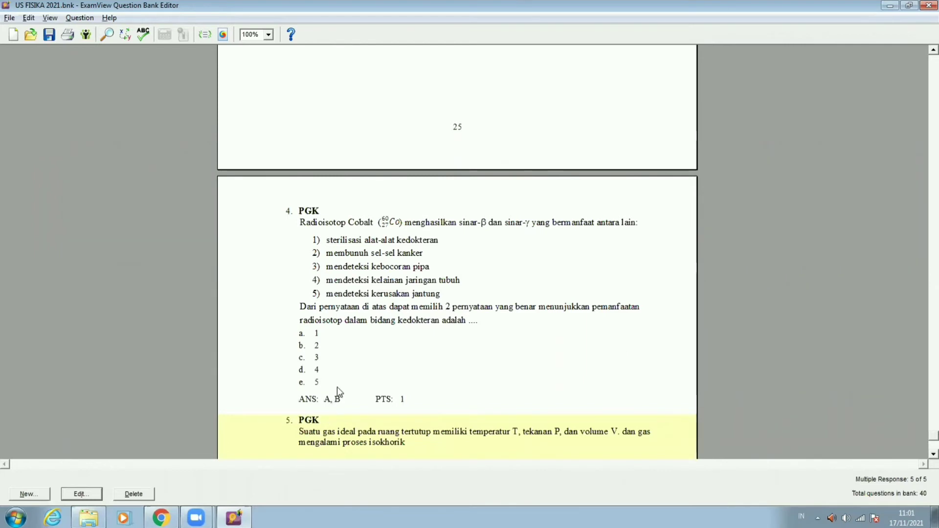
Return to Chrome and set the grade of Choice 2 in the Radioisotop Cobalt question to 50%.
key("alt+Tab")
scroll(332, 373, "down", 7)
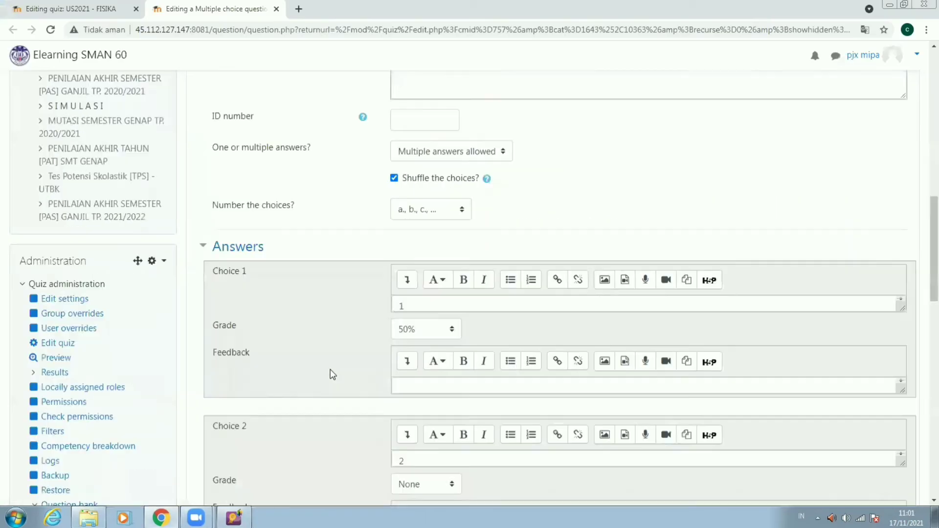
scroll(373, 255, "down", 4)
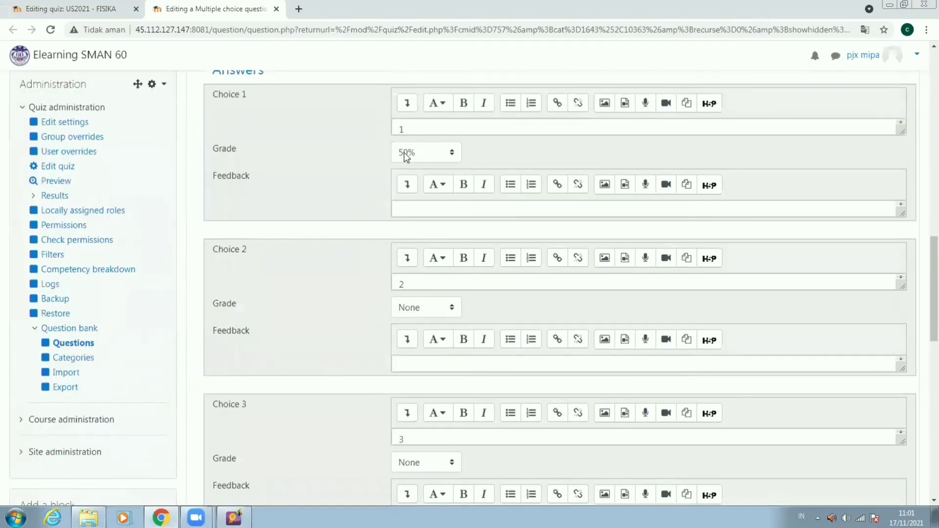
left_click(415, 309)
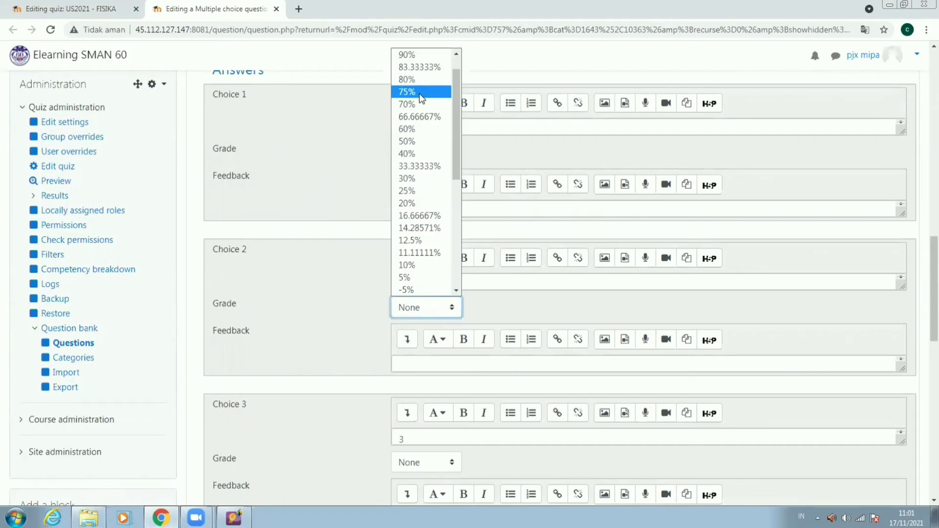
left_click(406, 141)
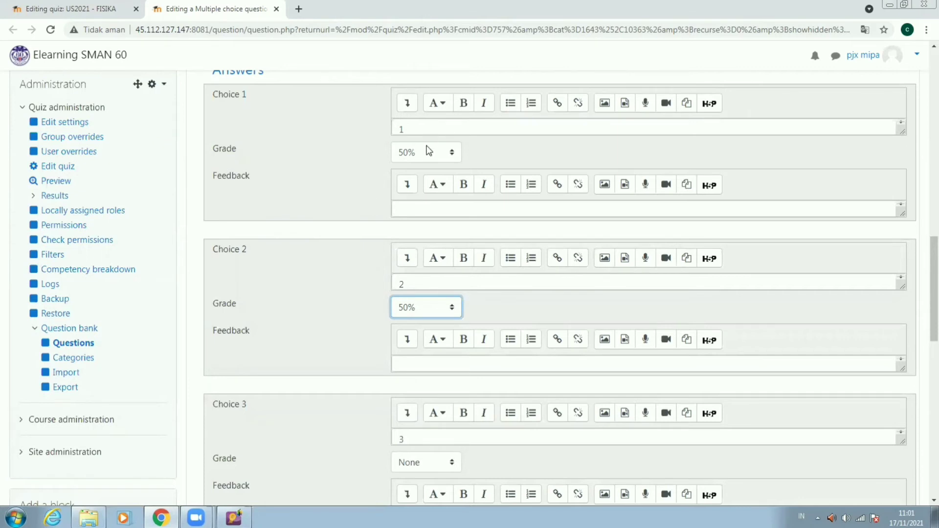
Set the grade of the incorrect Choice 3 to -50%.
scroll(362, 161, "down", 1)
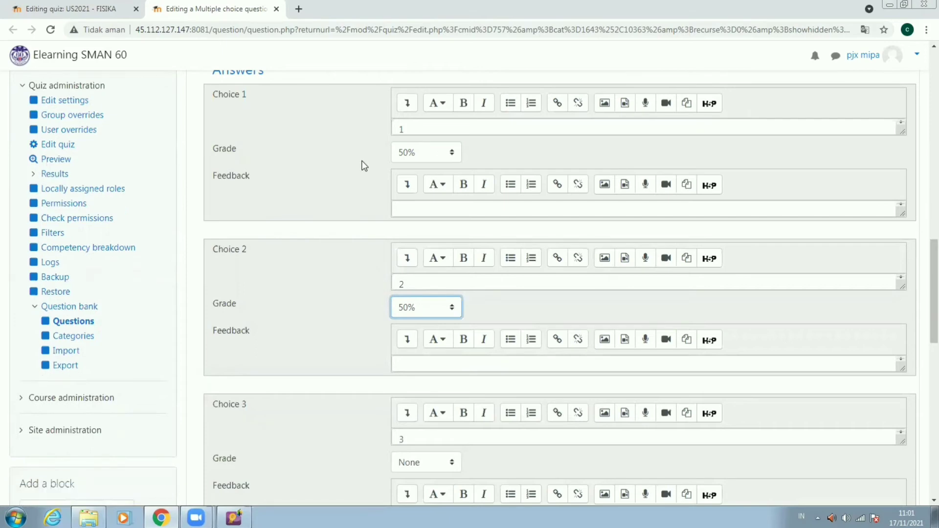
scroll(346, 176, "down", 2)
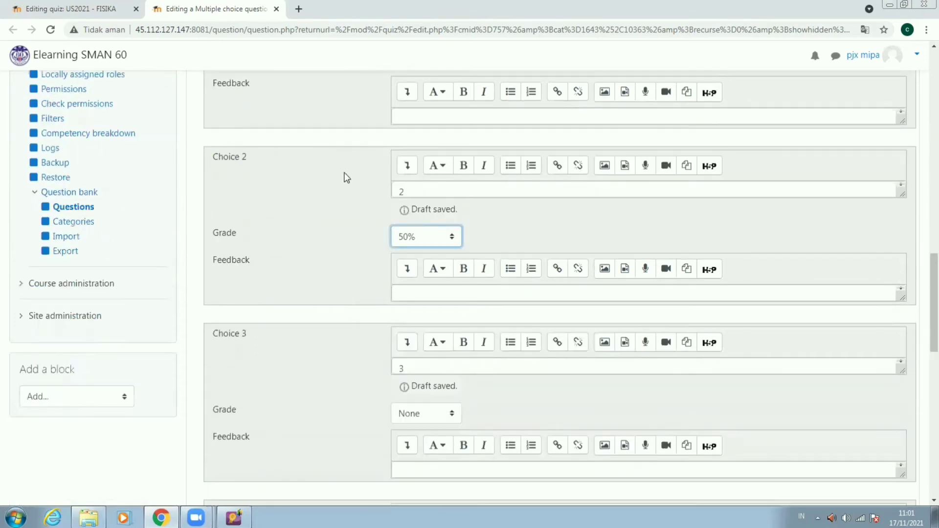
scroll(341, 263, "down", 2)
scroll(340, 257, "down", 1)
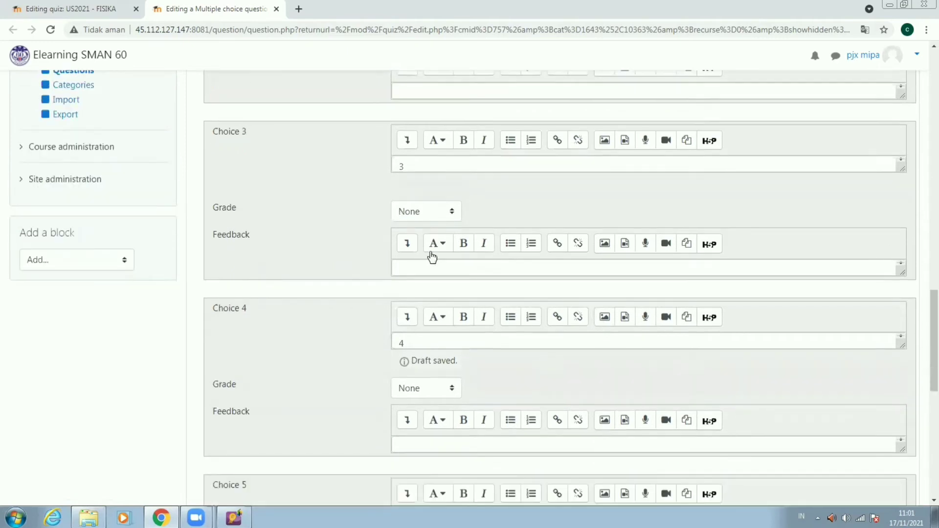
left_click(424, 196)
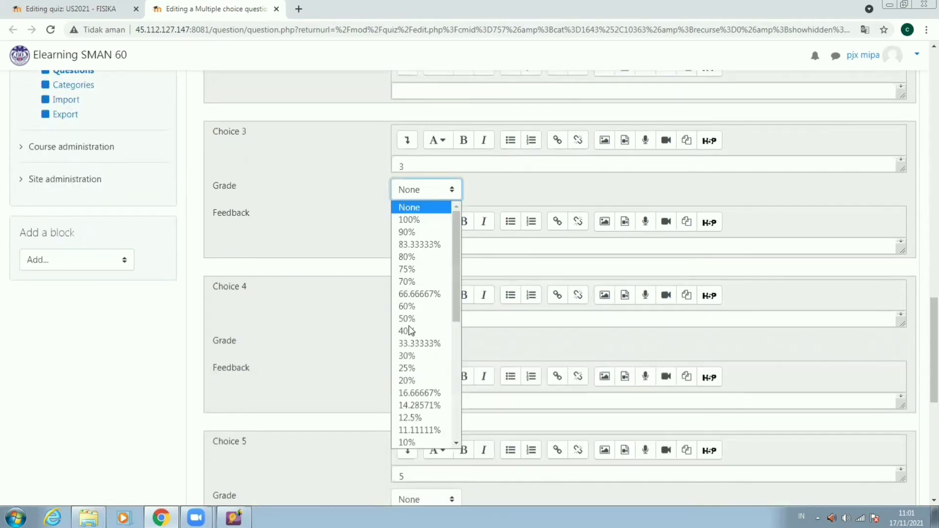
scroll(416, 313, "down", 5)
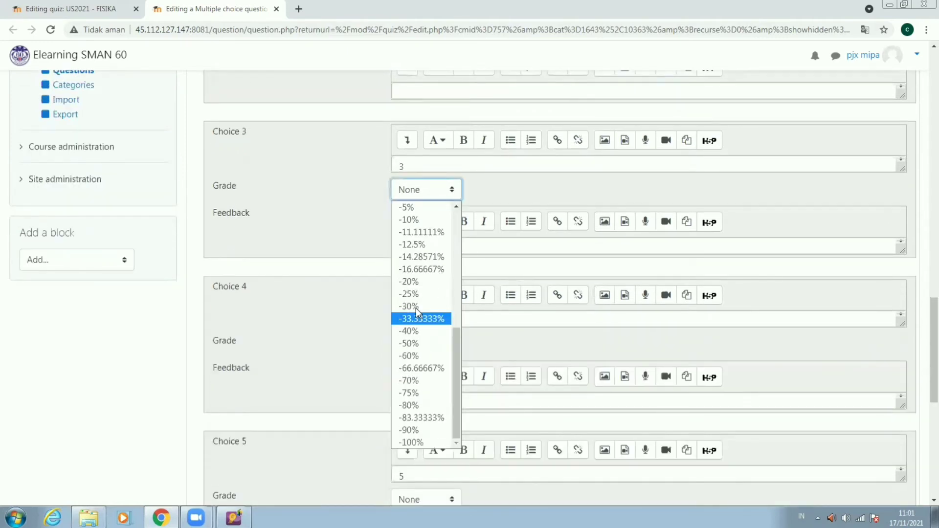
left_click(420, 344)
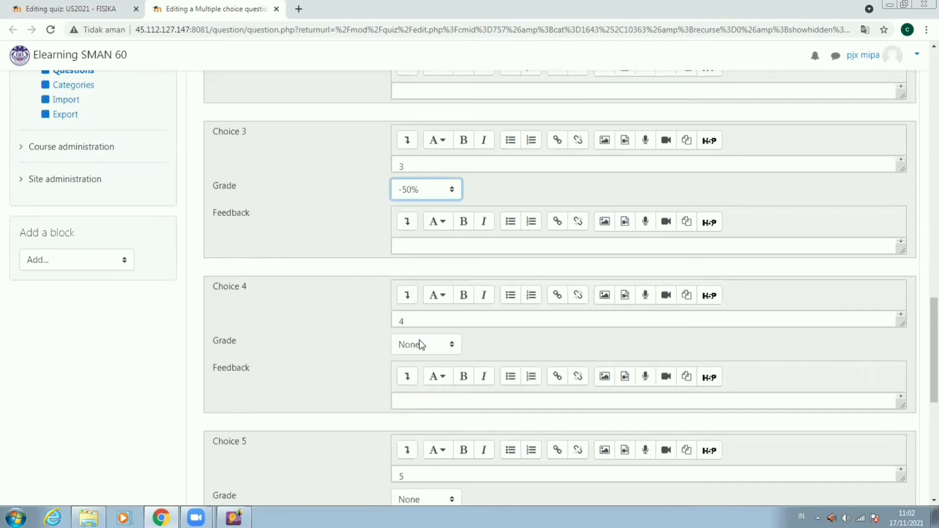
Set the grades of the incorrect Choices 4 and 5 to -50% each.
left_click(422, 344)
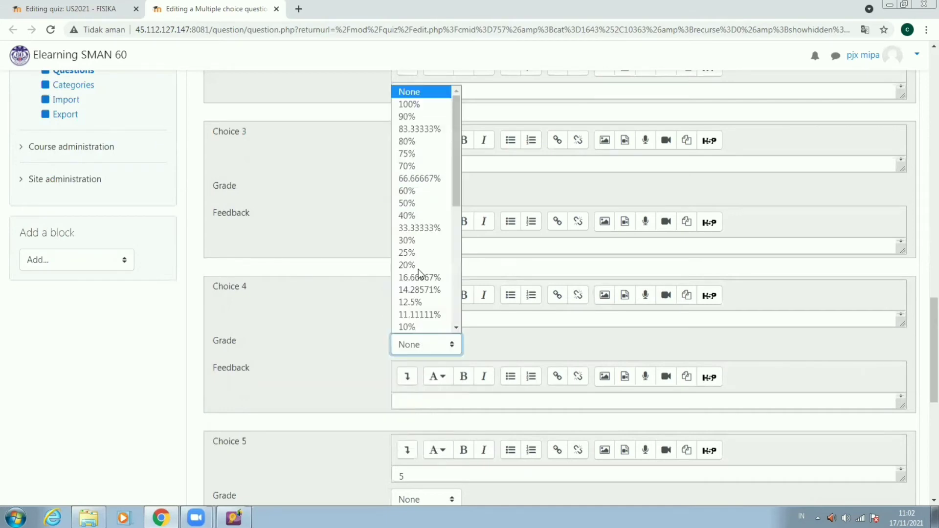
scroll(418, 259, "down", 5)
left_click(416, 229)
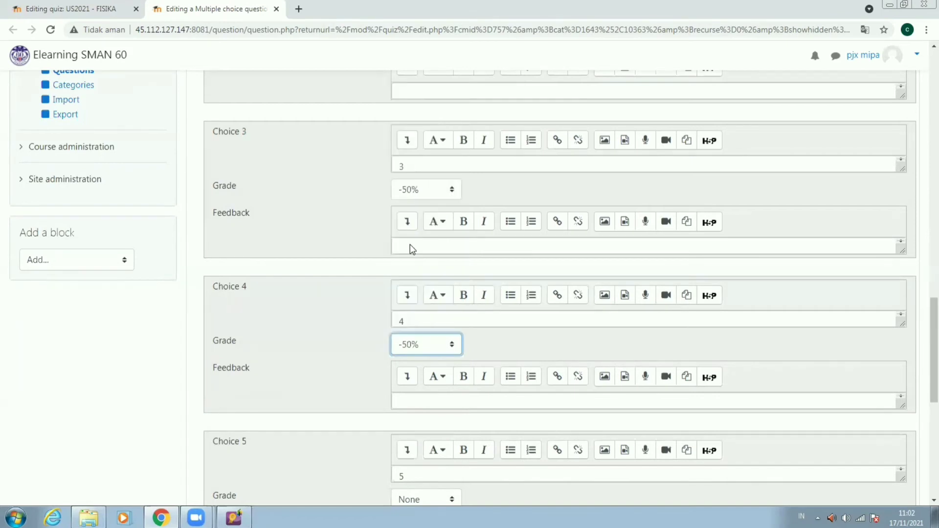
scroll(434, 350, "down", 4)
left_click(426, 326)
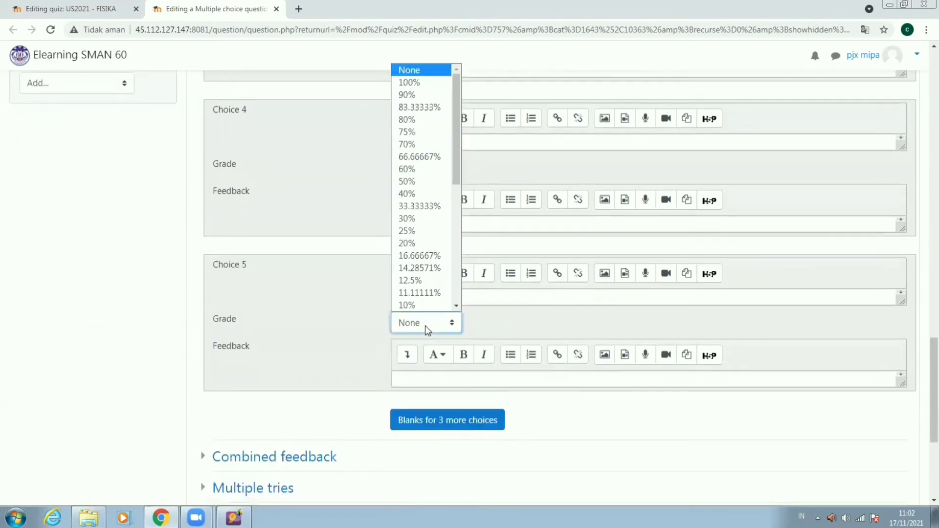
scroll(416, 245, "down", 5)
left_click(409, 205)
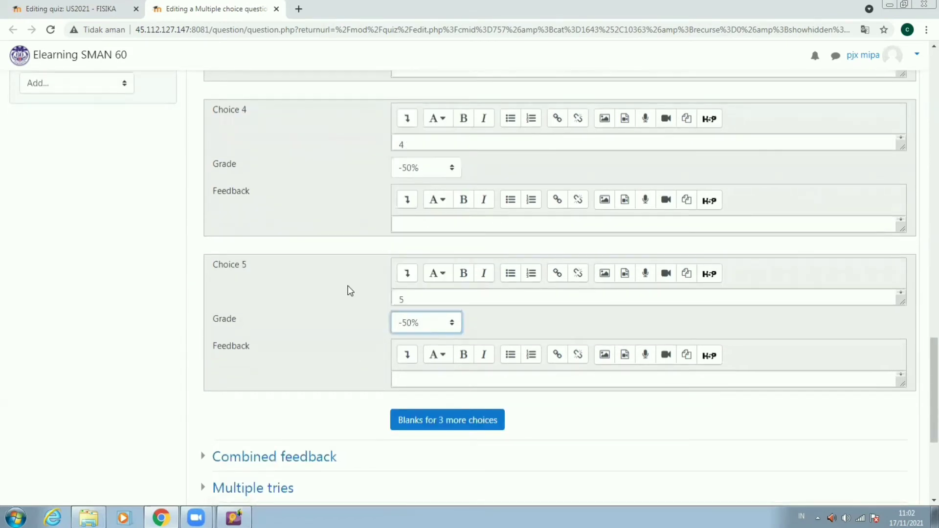
Review the grades of the first choices and look through the percentages available for Choice 1 without changing its grade.
scroll(369, 243, "up", 10)
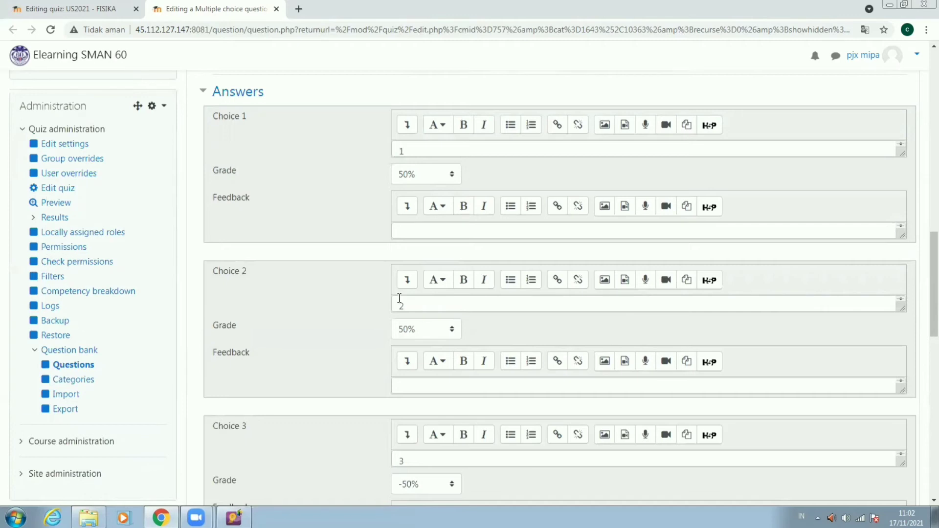
left_click(424, 175)
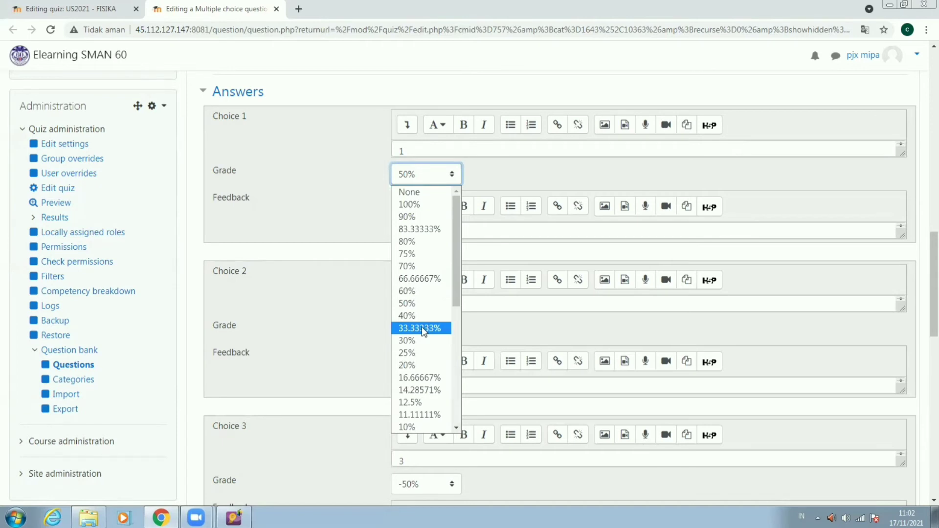
left_click(307, 290)
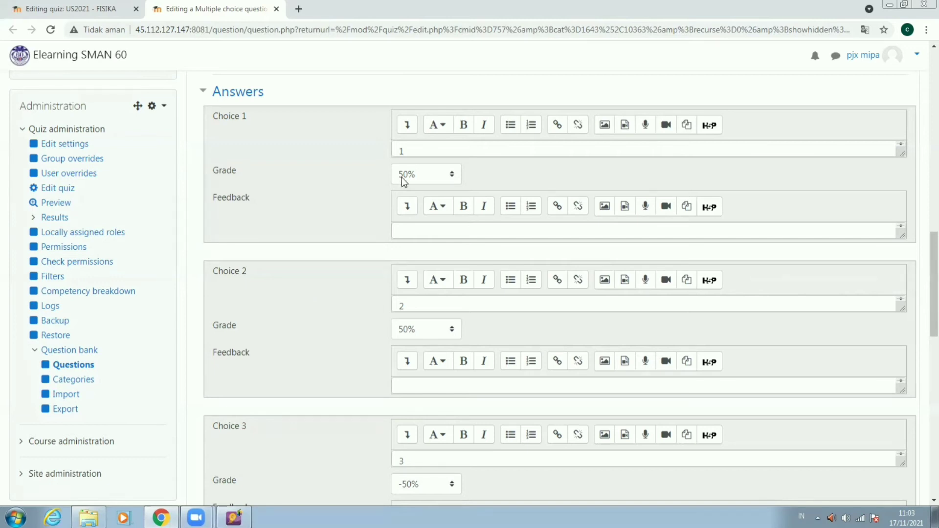
Try grades of 33.33333% for Choice 1 and -33.33333% for Choice 3.
scroll(403, 443, "down", 1)
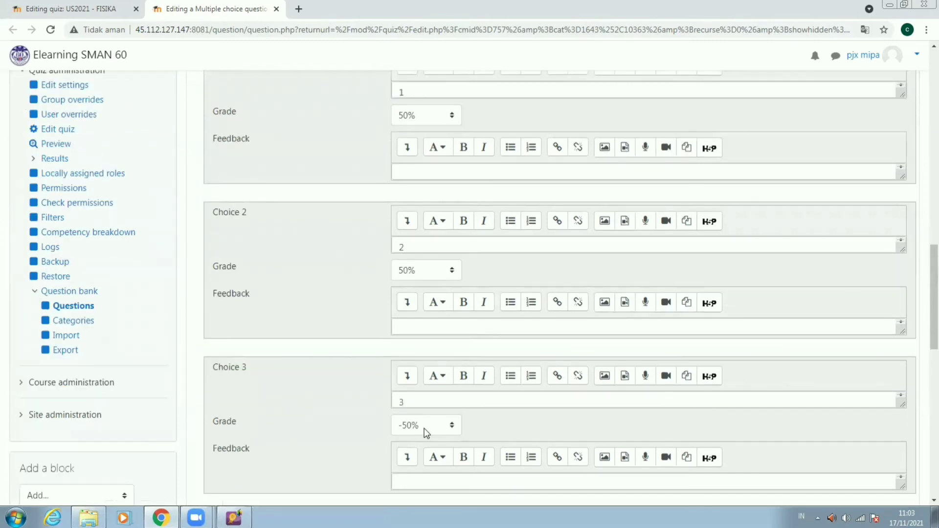
left_click(430, 116)
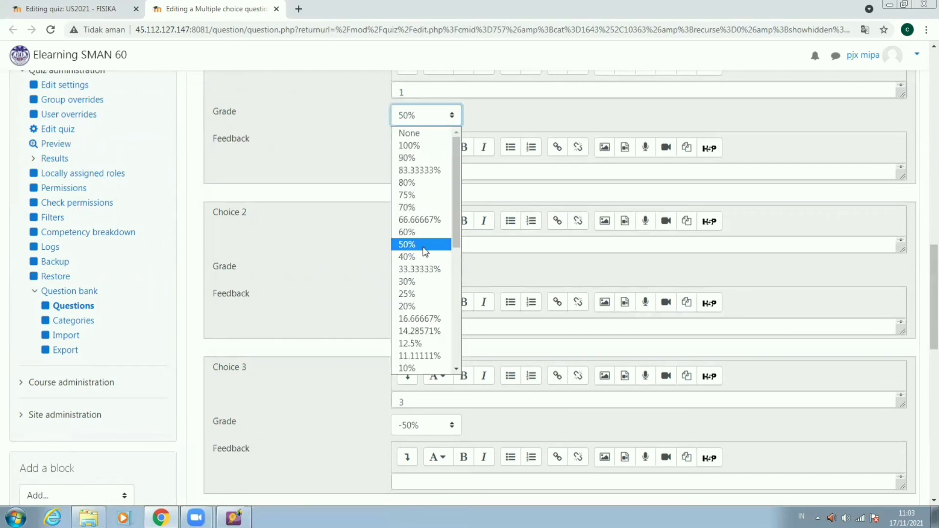
left_click(428, 270)
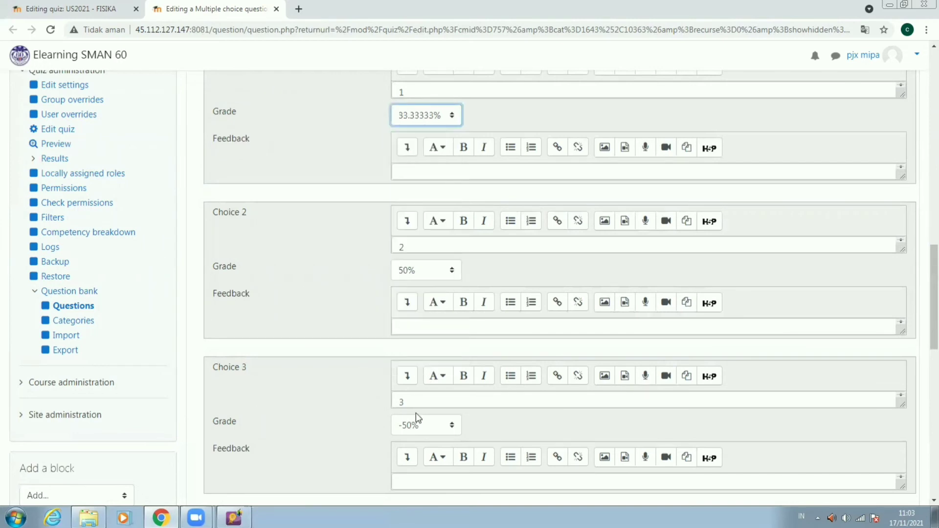
left_click(411, 427)
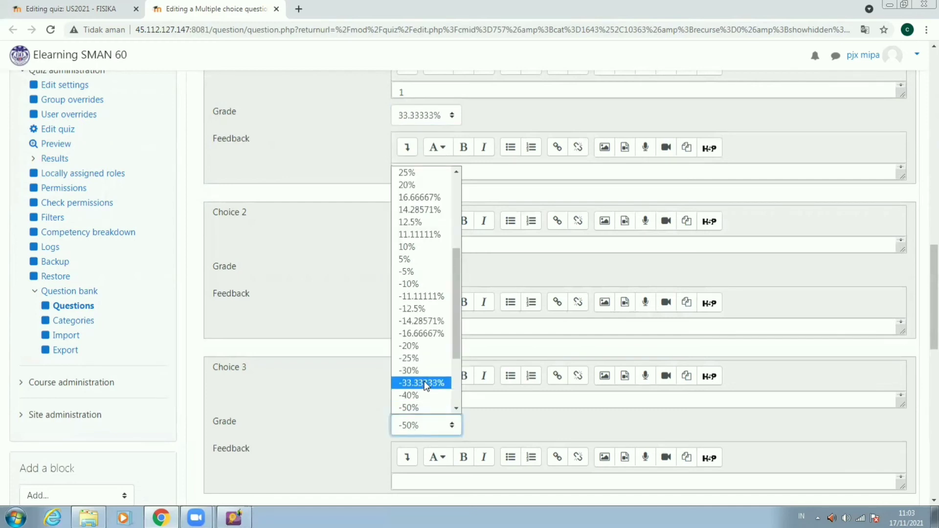
left_click(424, 384)
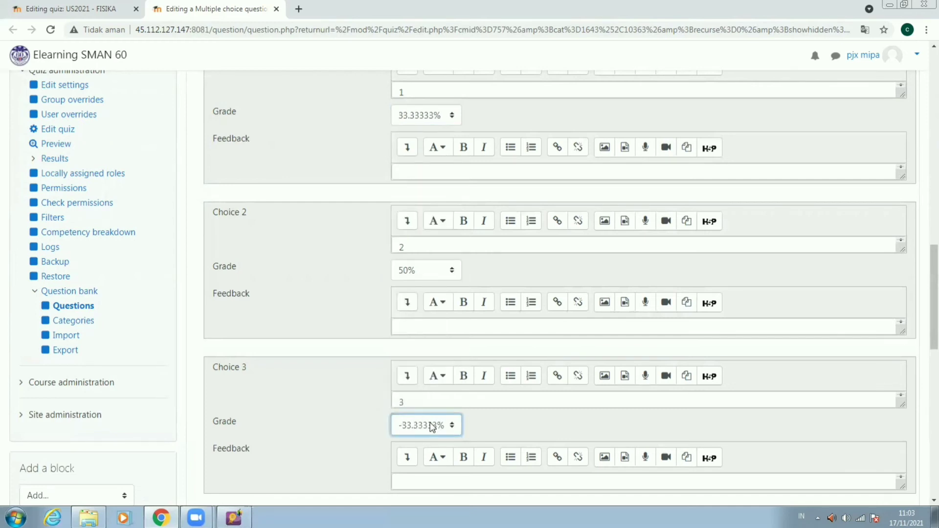
Restore the grade of Choice 3 to -50% and the grade of Choice 1 to 50%.
left_click(431, 427)
scroll(422, 389, "down", 3)
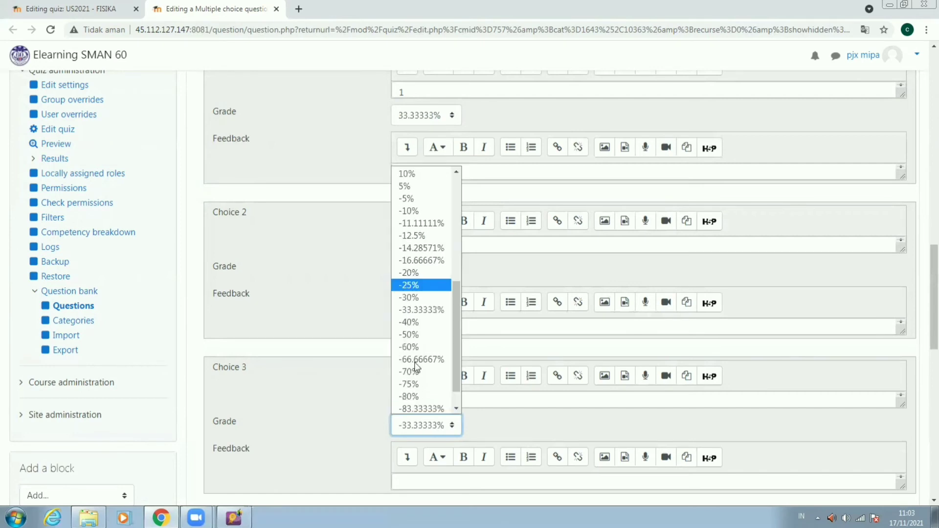
left_click(418, 316)
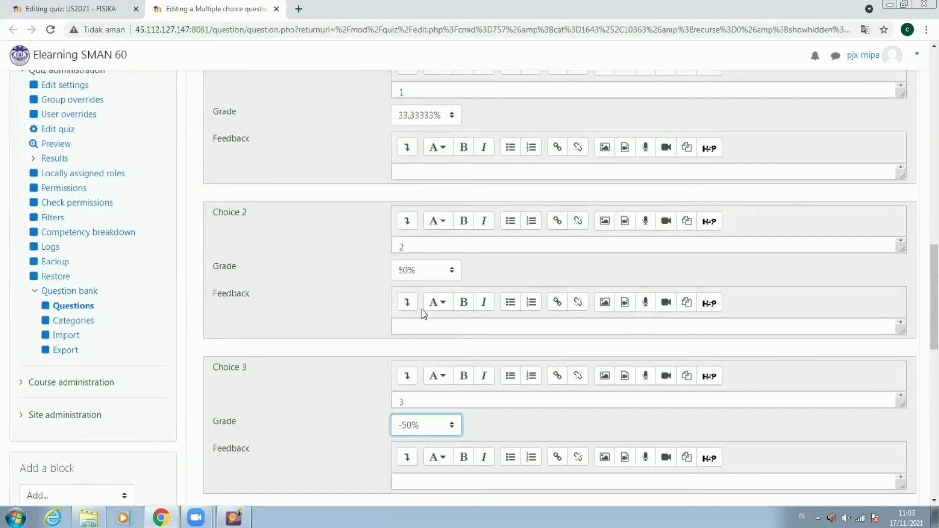
left_click(437, 117)
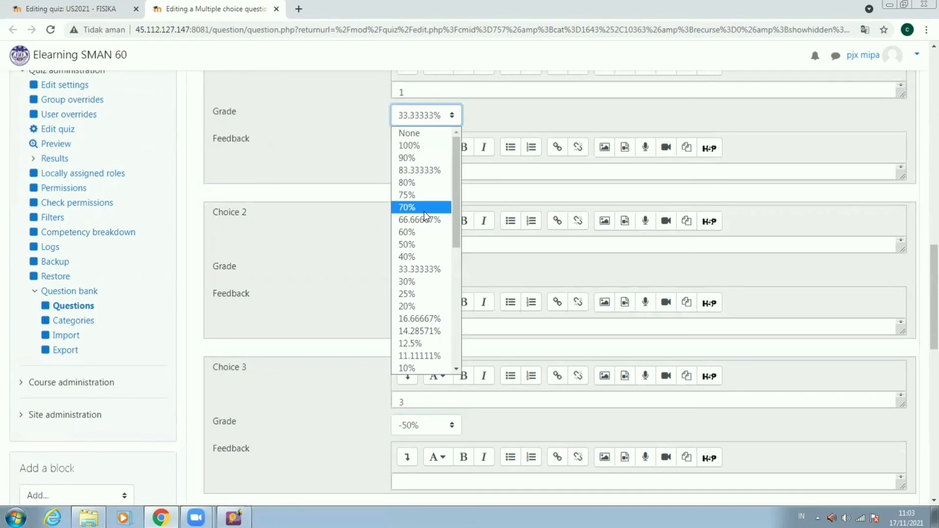
left_click(334, 253)
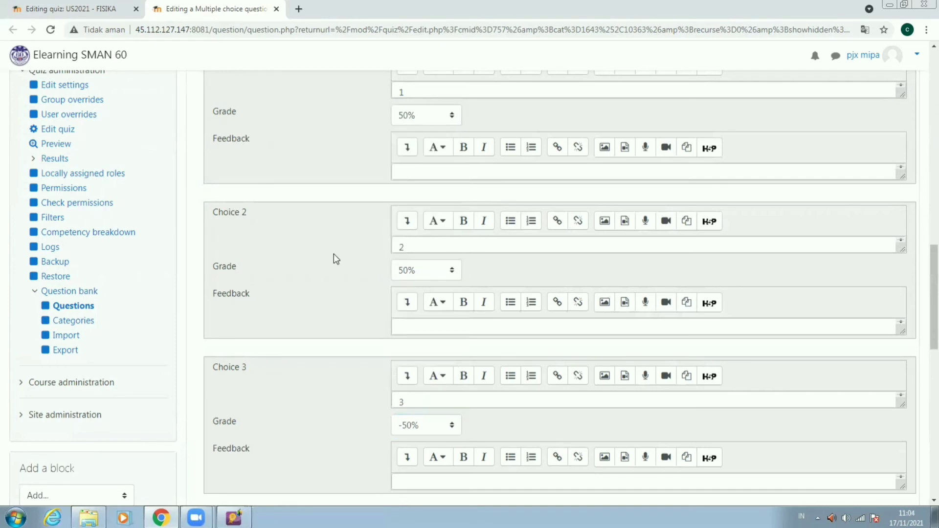
Save the changes to the Radioisotop Cobalt question and return to the quiz's question list.
scroll(338, 403, "down", 7)
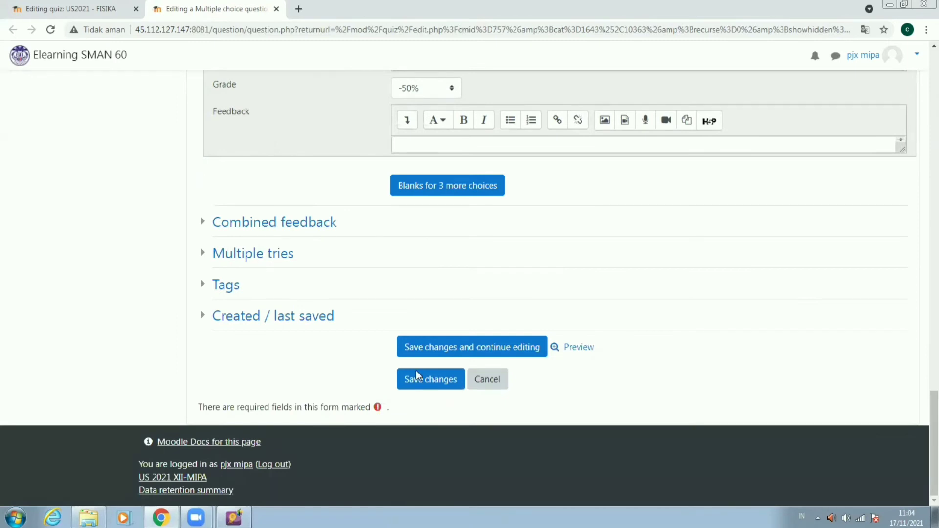
left_click(415, 383)
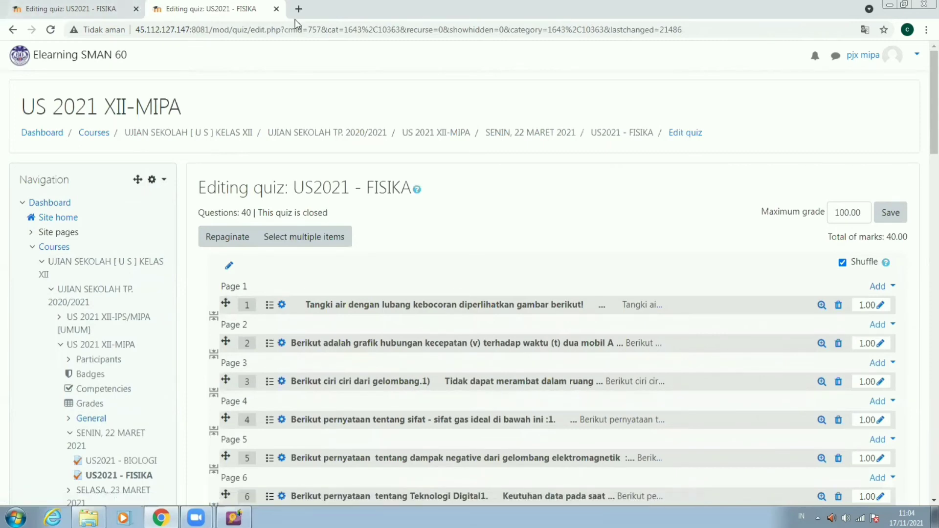
Close the saved question's page and open question 26, the PGK battery and resistor question, in a new tab.
key("ctrl+w")
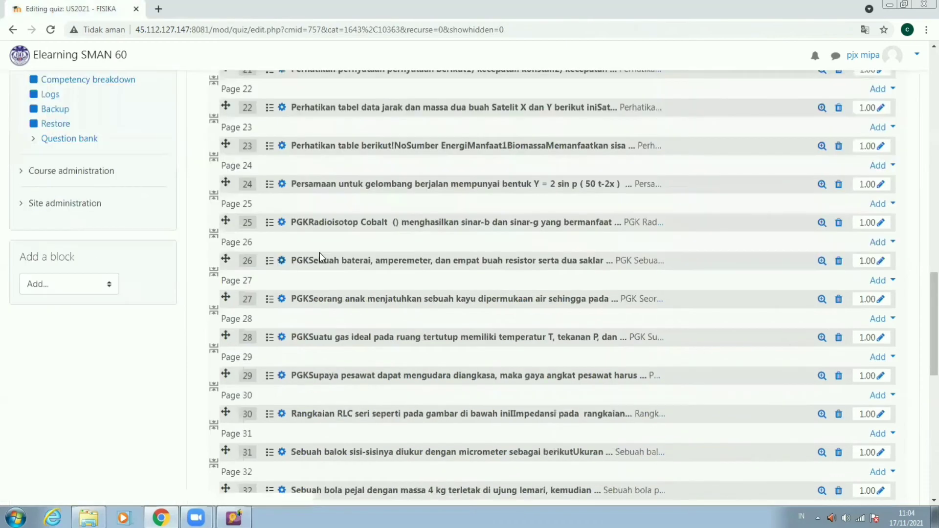
right_click(323, 261)
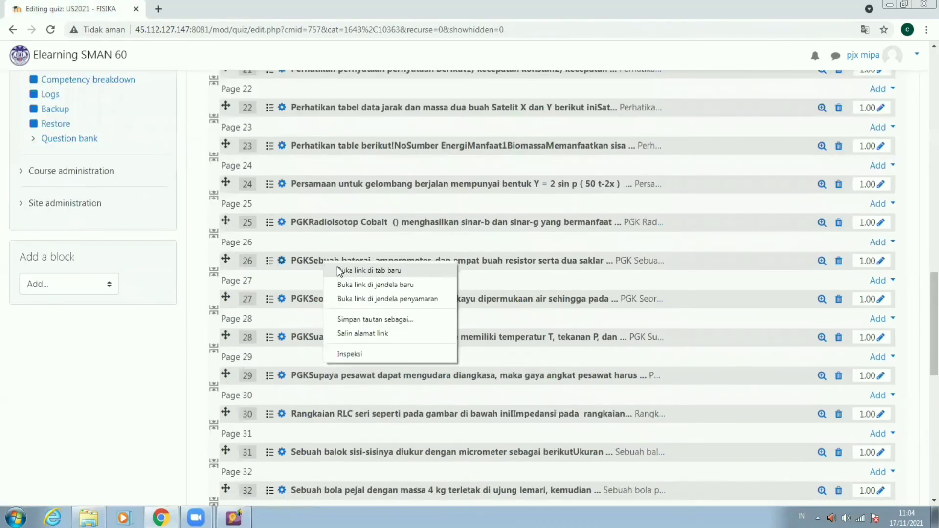
left_click(336, 272)
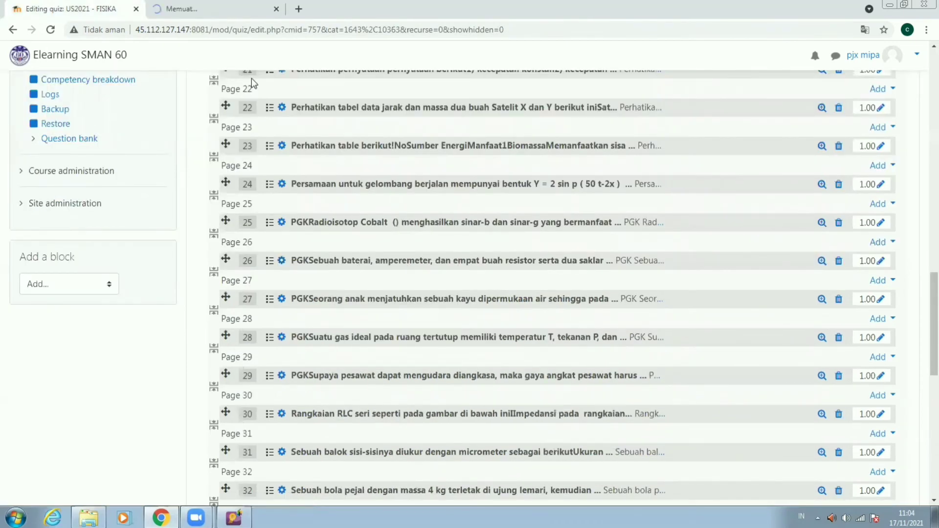
left_click(216, 10)
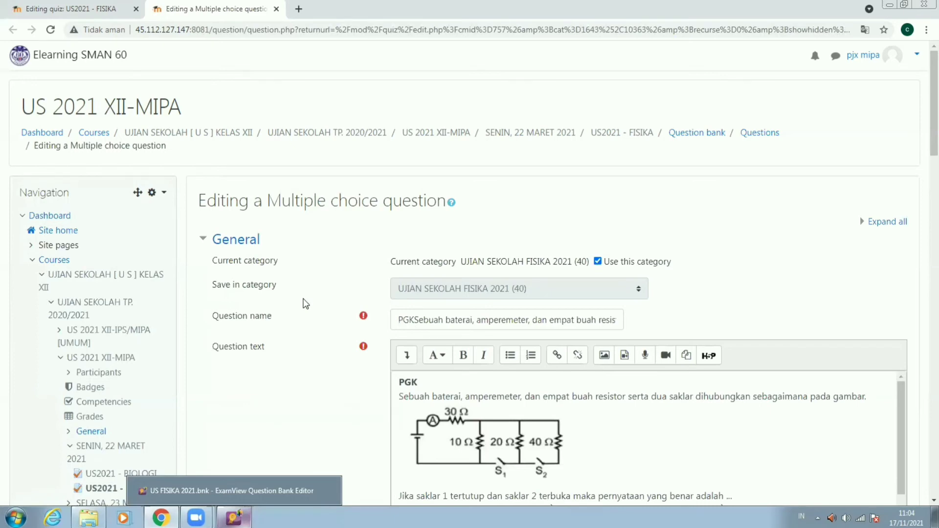
Look up the answer key of the PGK battery and resistor question in the ExamView question bank and return to Moodle.
key("alt+Tab")
scroll(305, 303, "up", 3)
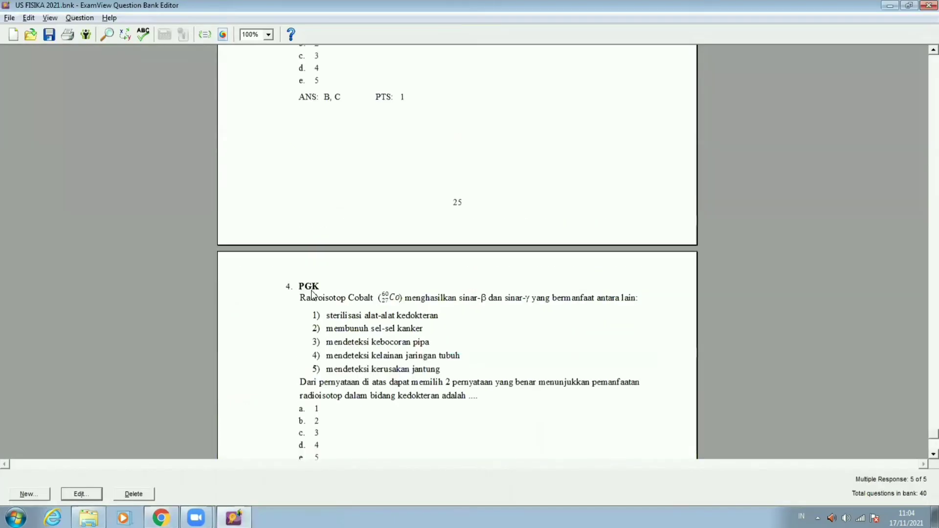
scroll(316, 292, "up", 15)
scroll(337, 205, "up", 2)
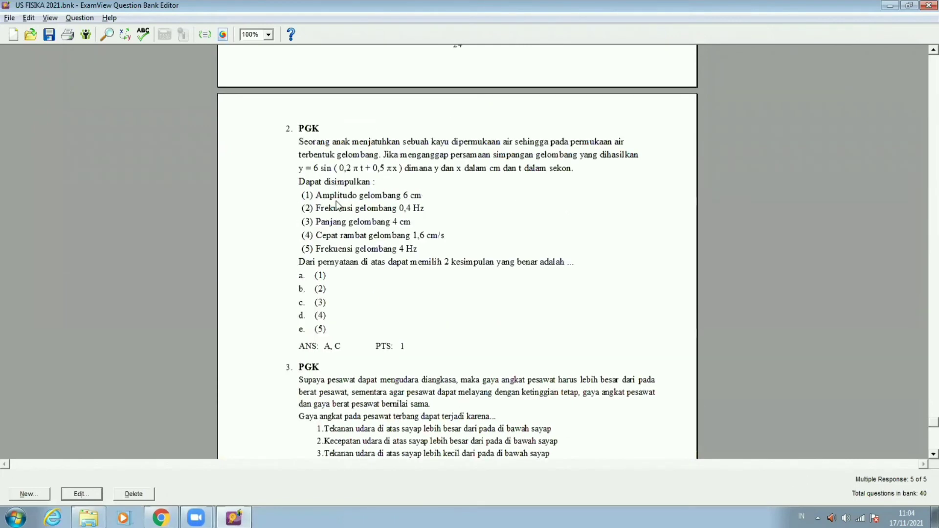
scroll(341, 196, "up", 7)
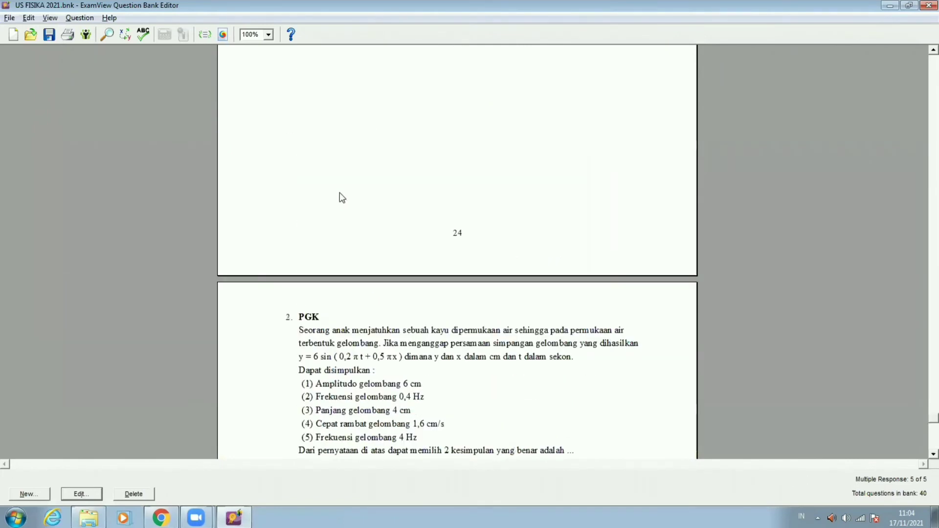
scroll(343, 197, "up", 12)
scroll(307, 139, "up", 4)
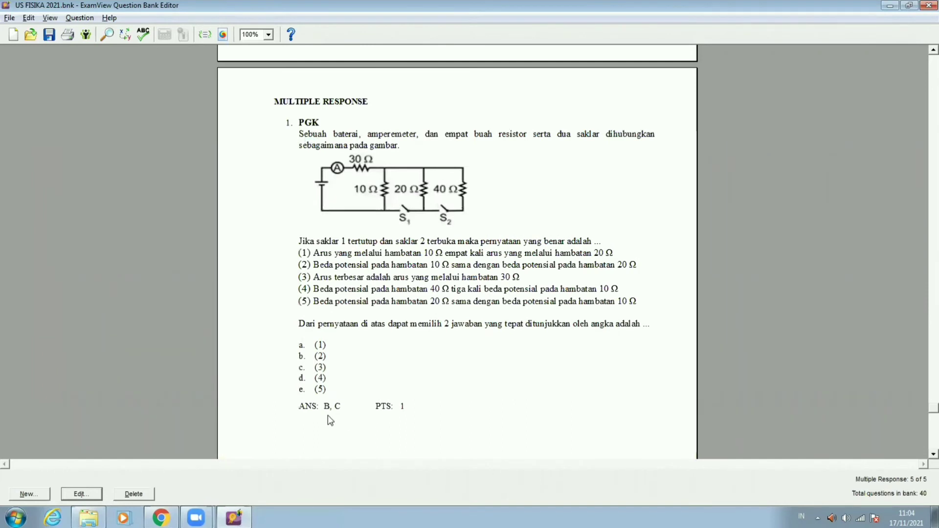
key("alt+Tab")
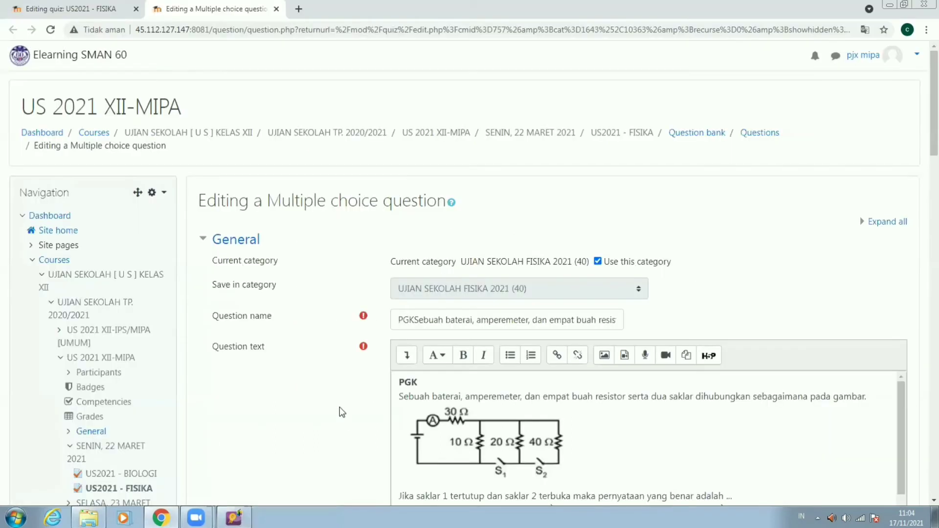
scroll(340, 407, "down", 2)
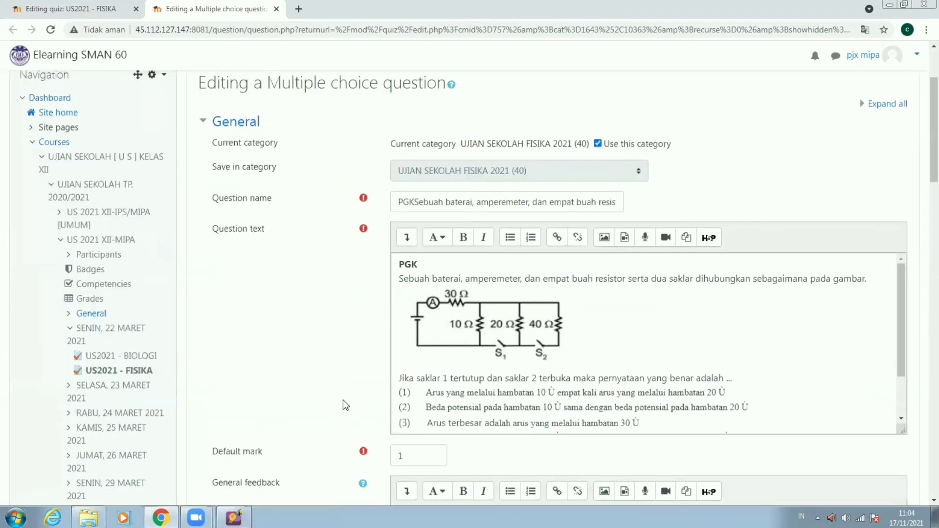
key("alt+Tab")
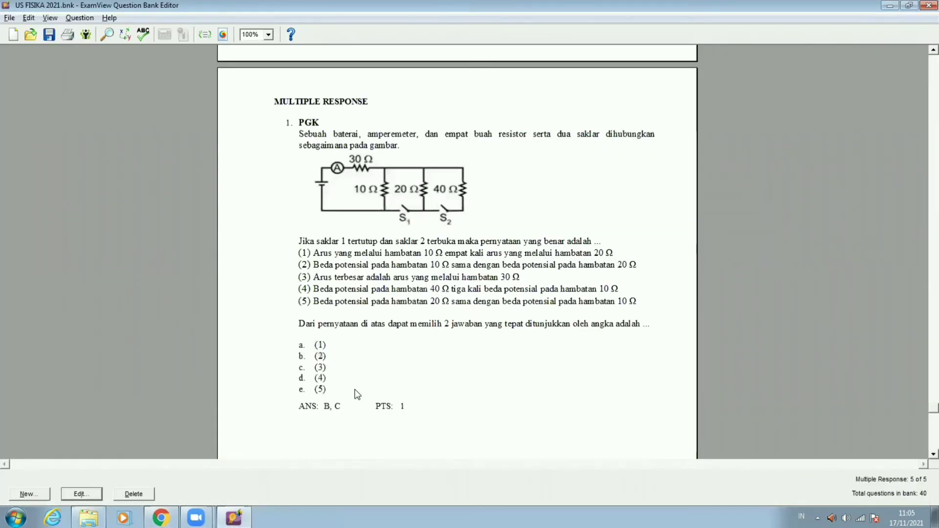
key("alt+Tab")
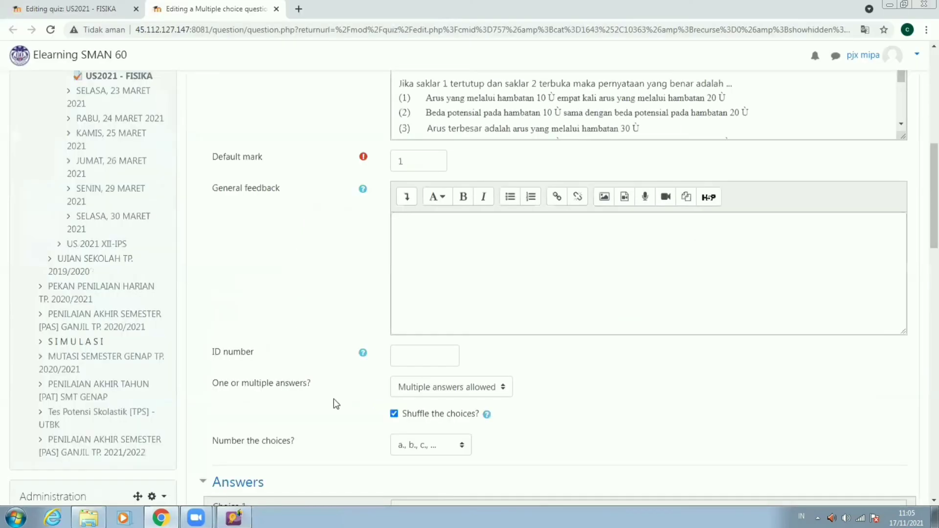
Set the grade of Choice 3 to 50% in the battery and resistor question.
scroll(336, 402, "down", 9)
scroll(344, 392, "up", 1)
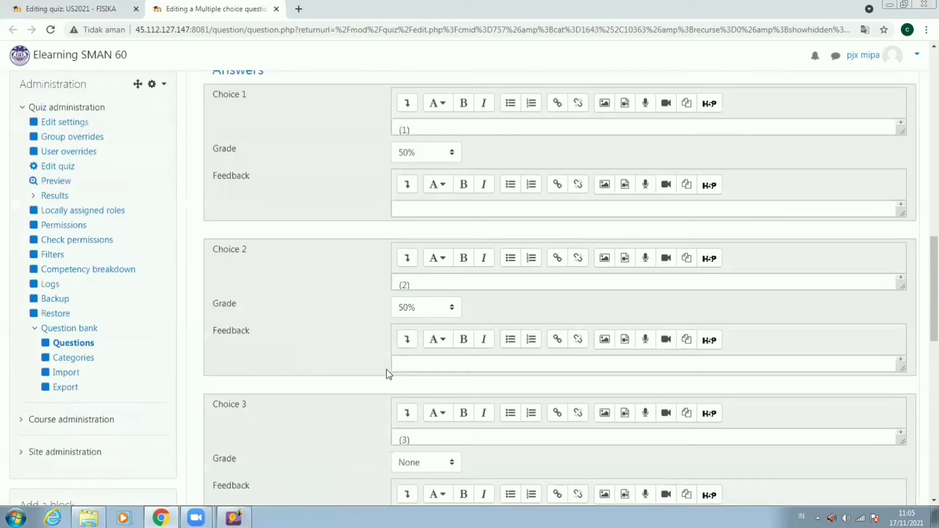
scroll(413, 297, "down", 3)
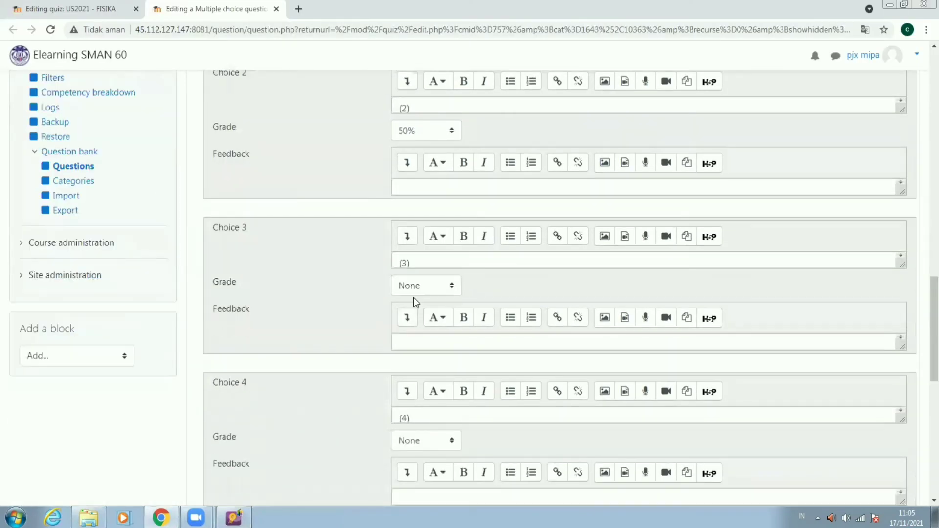
left_click(417, 287)
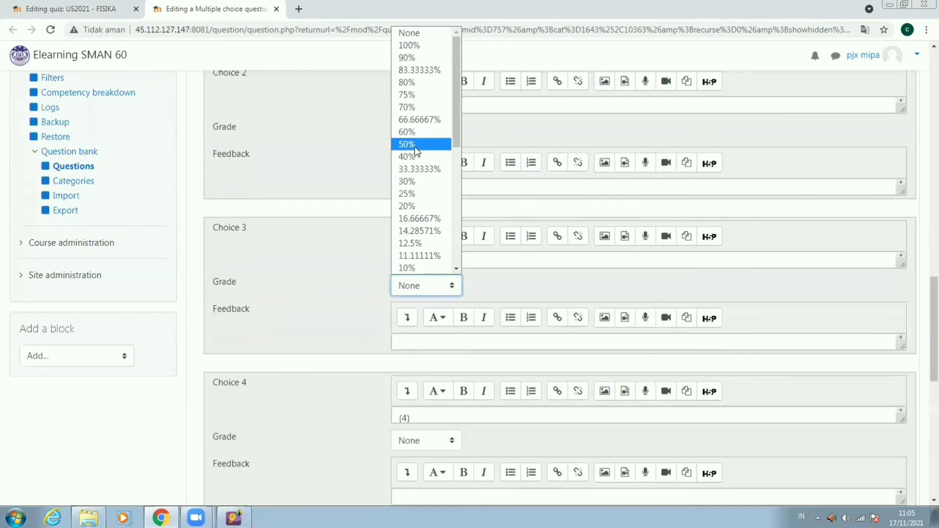
key("Return")
Set the grade of Choice 1 to -50% in the battery and resistor question.
scroll(257, 304, "up", 2)
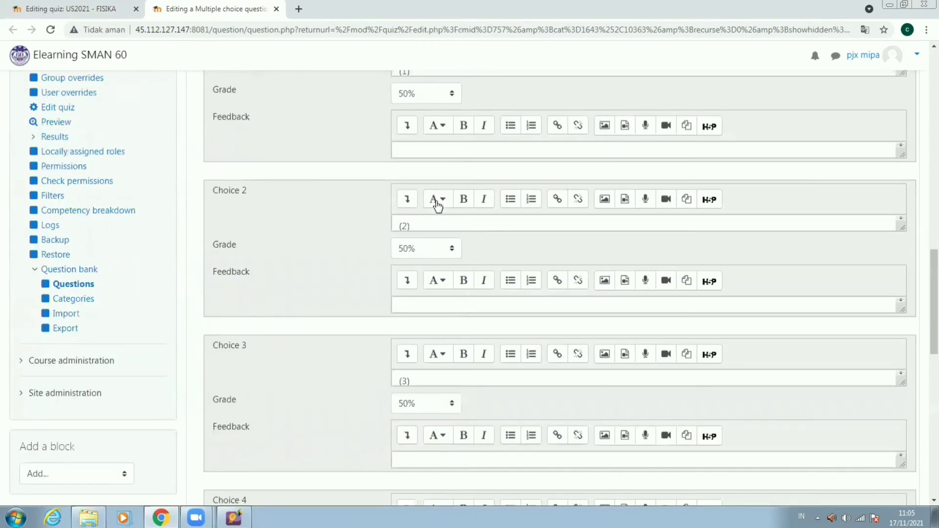
scroll(406, 343, "up", 1)
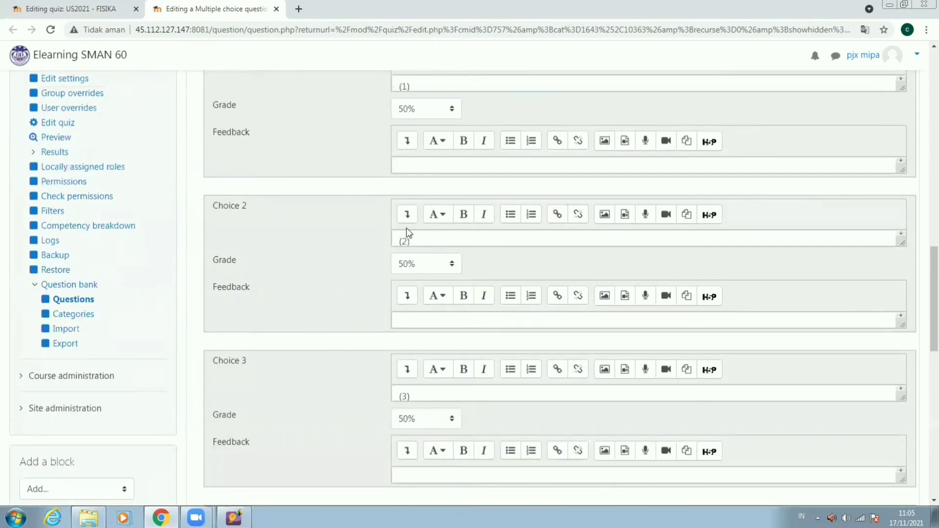
scroll(420, 215, "up", 2)
left_click(423, 211)
scroll(423, 370, "down", 5)
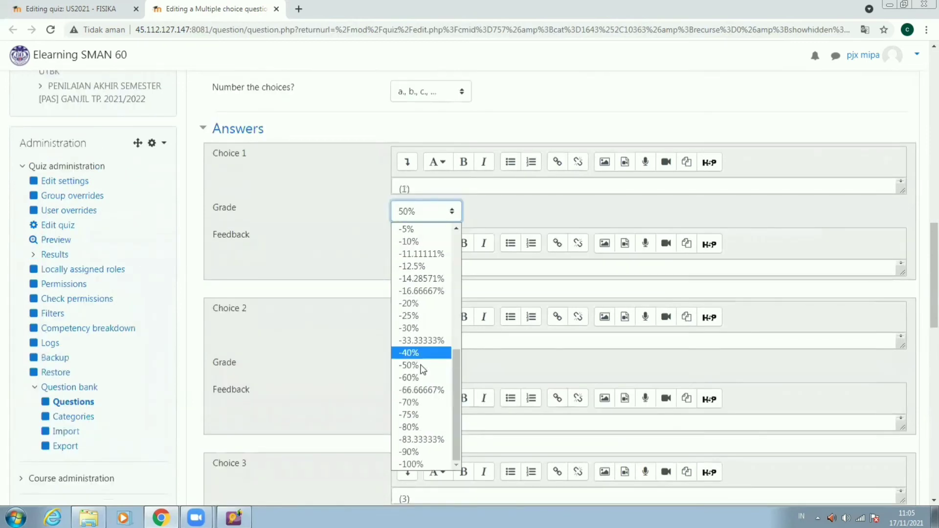
key("Down")
key("Return")
Set the grades of Choice 4 and Choice 5 to -50%.
scroll(354, 371, "down", 5)
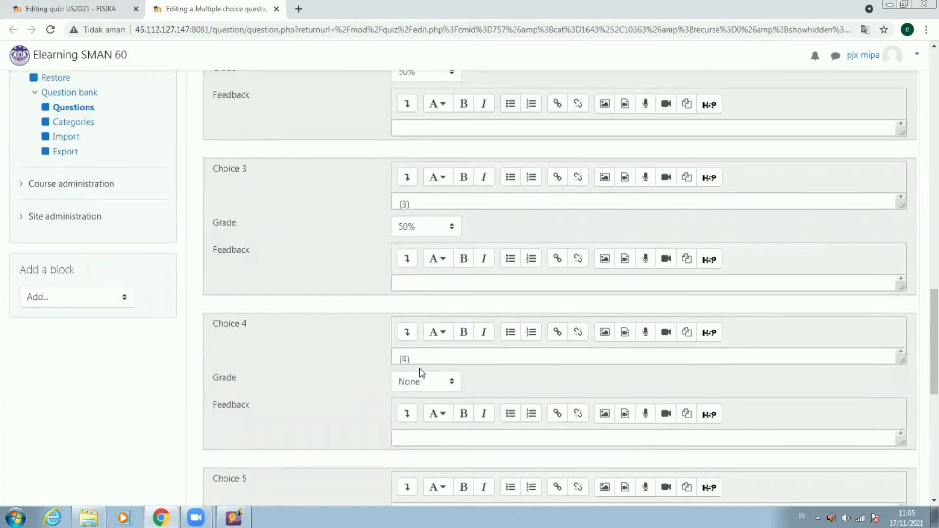
left_click(424, 381)
key("Return")
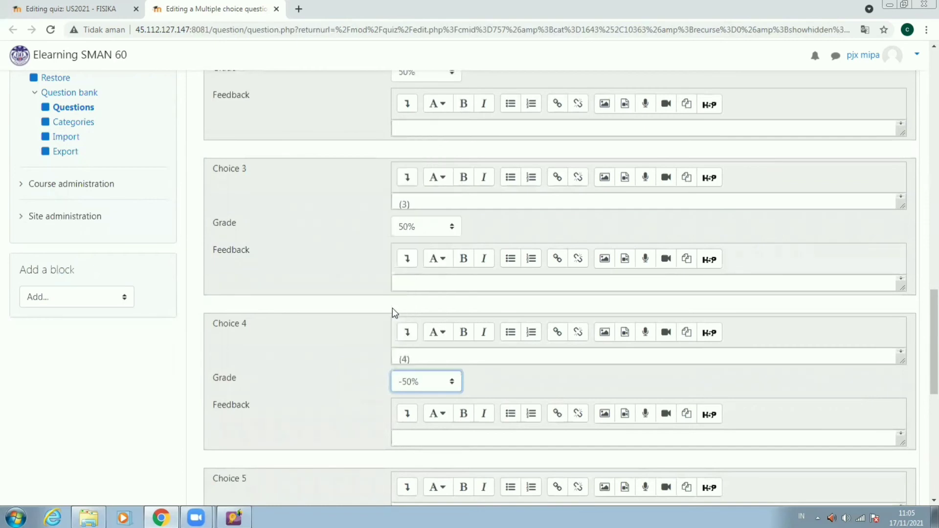
scroll(439, 209, "down", 6)
left_click(431, 188)
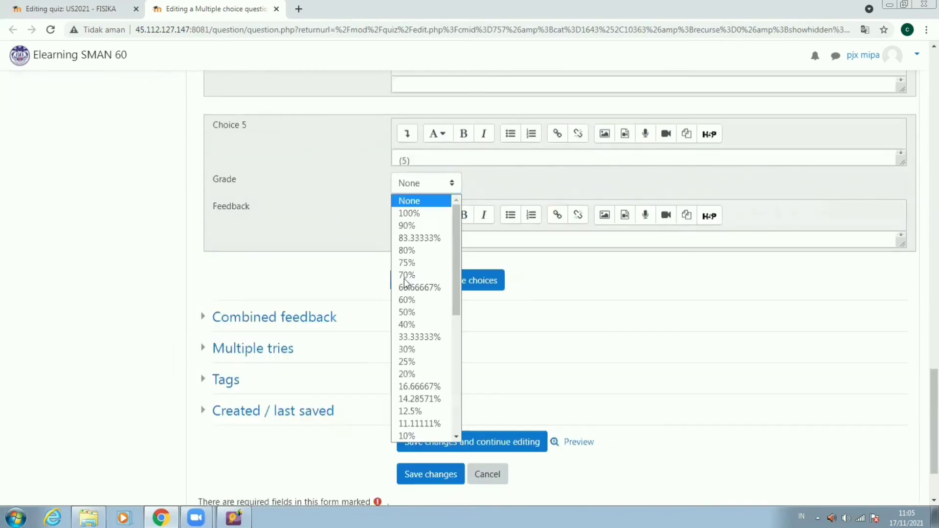
scroll(412, 345, "down", 5)
left_click(413, 339)
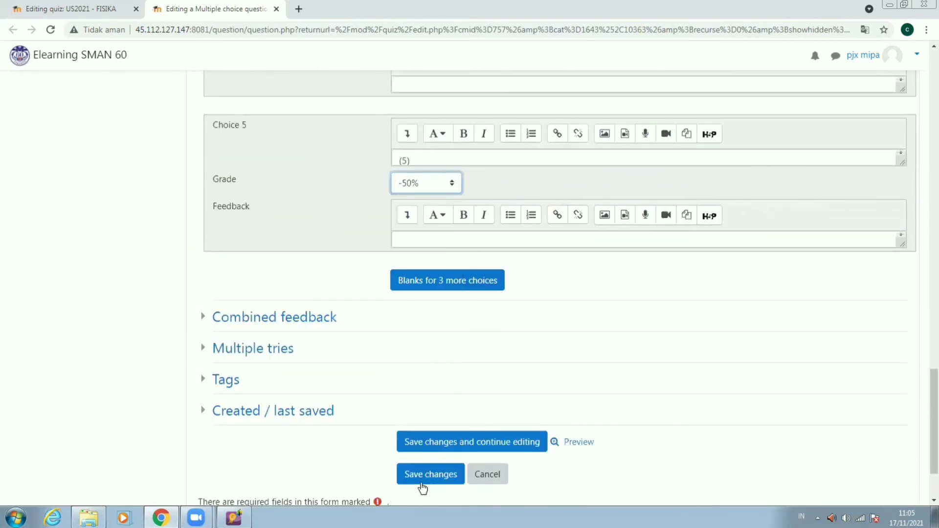
Save the battery question, close its page, and open question 27, the PGK question beginning "Seorang anak menjatuhkan sebuah kayu".
left_click(433, 474)
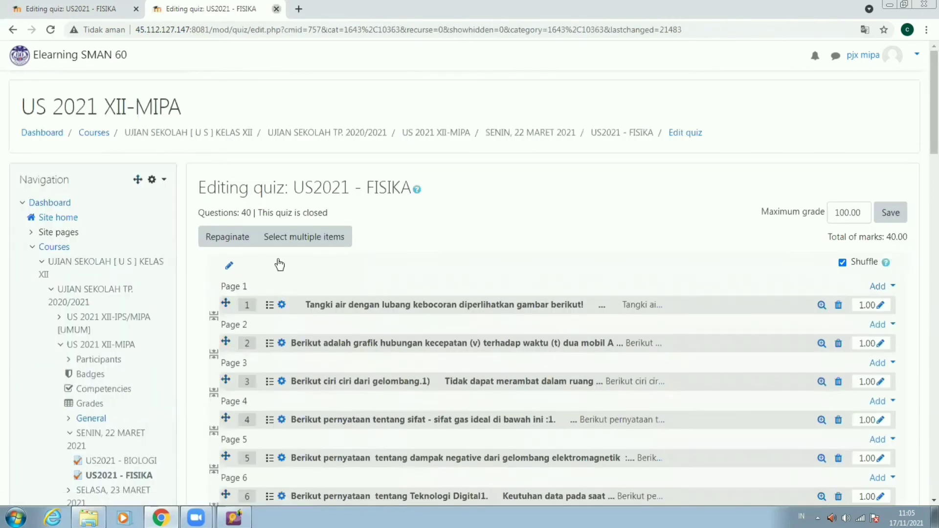
key("ctrl+w")
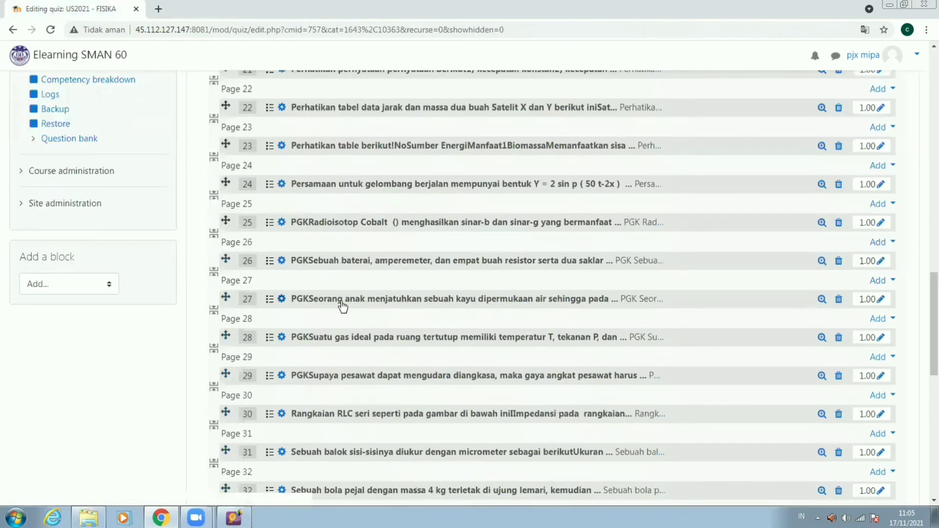
left_click(341, 301)
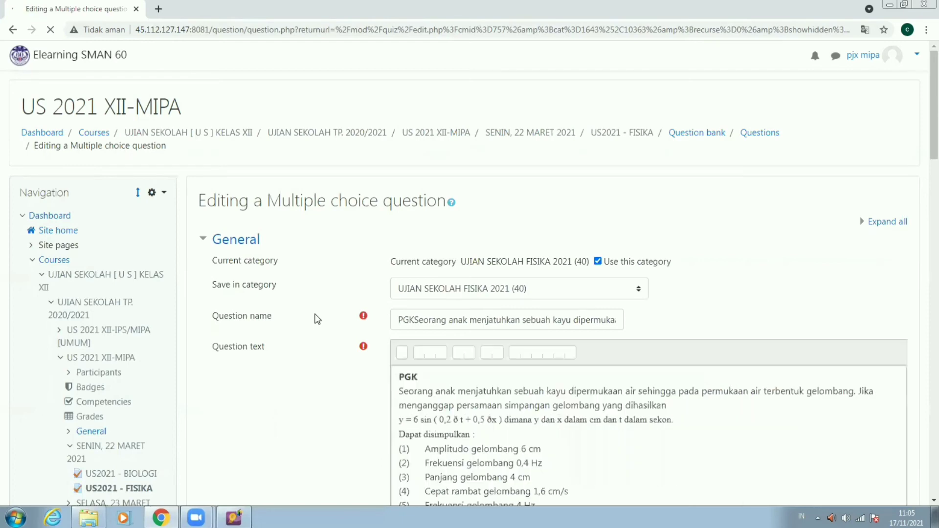
Look up the answer key of the "Seorang anak menjatuhkan sebuah kayu" question in ExamView and return to Moodle.
key("alt+Tab")
scroll(342, 300, "down", 10)
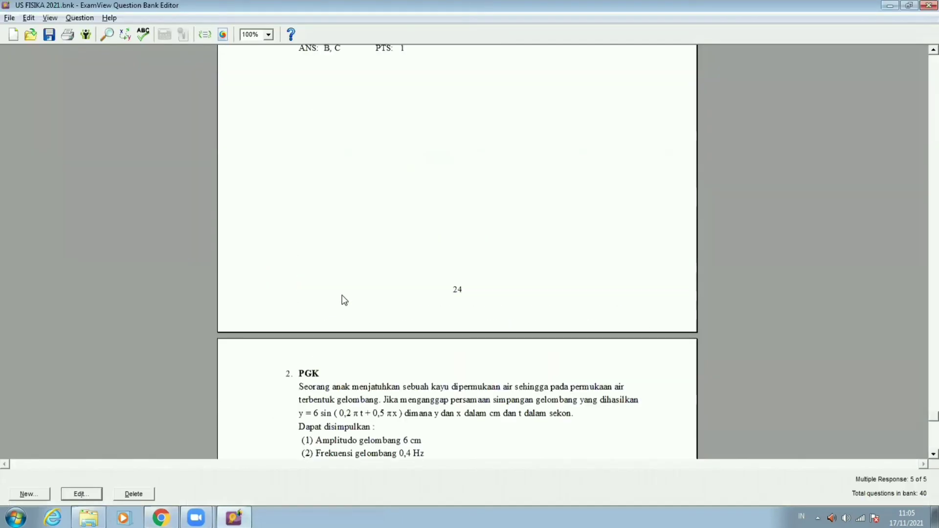
scroll(345, 300, "down", 4)
scroll(343, 303, "down", 1)
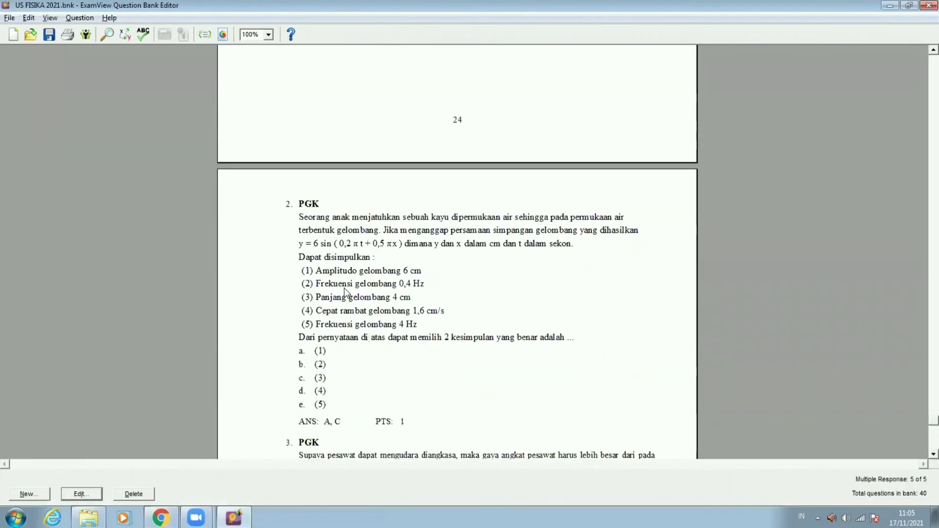
scroll(325, 397, "down", 1)
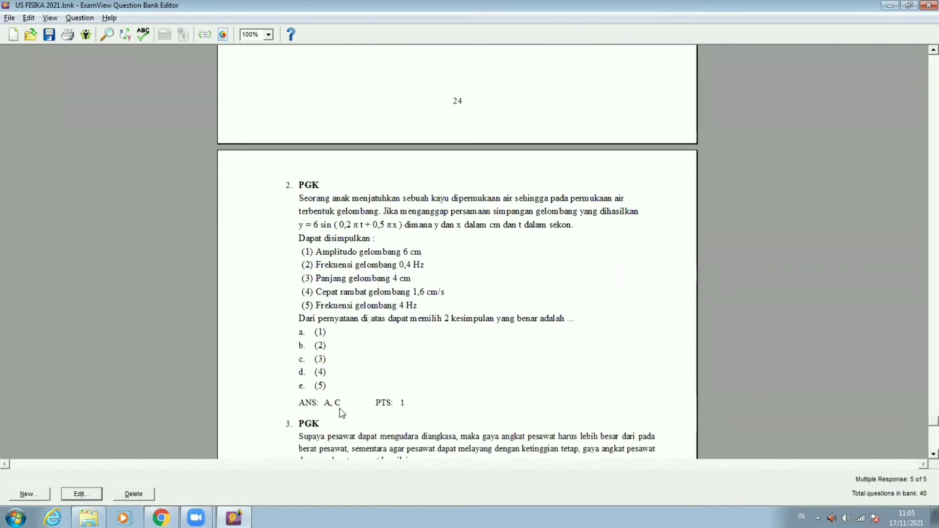
key("alt+Tab")
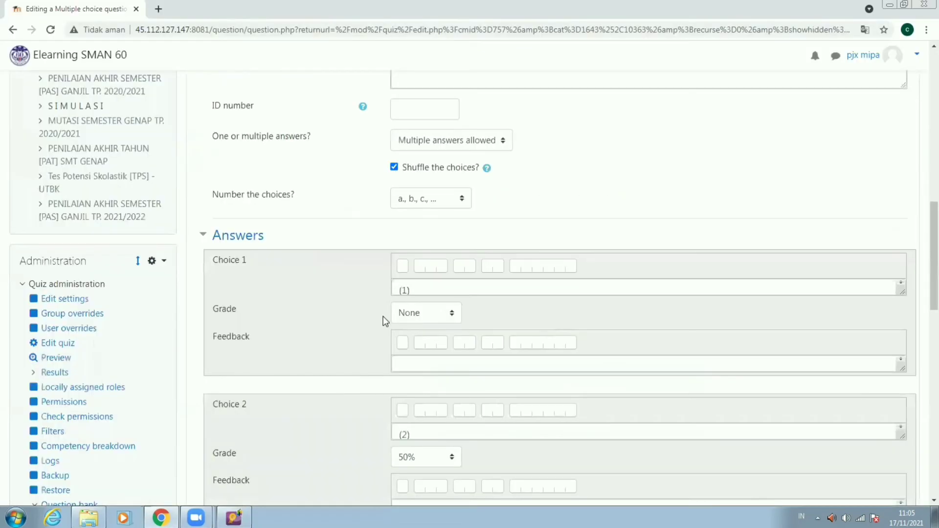
Set the grades of Choice 1 and Choice 3 to 50% in the "Seorang anak" question.
left_click(406, 316)
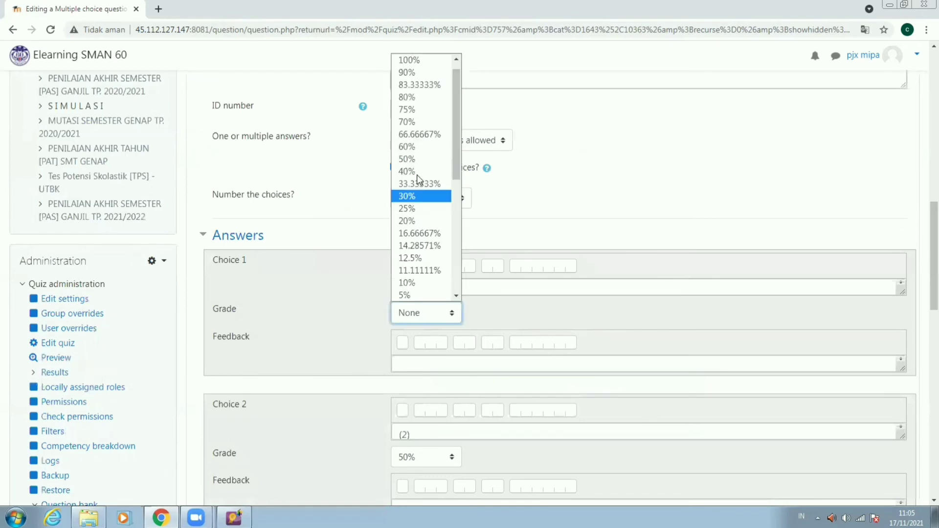
left_click(418, 160)
scroll(362, 365, "down", 5)
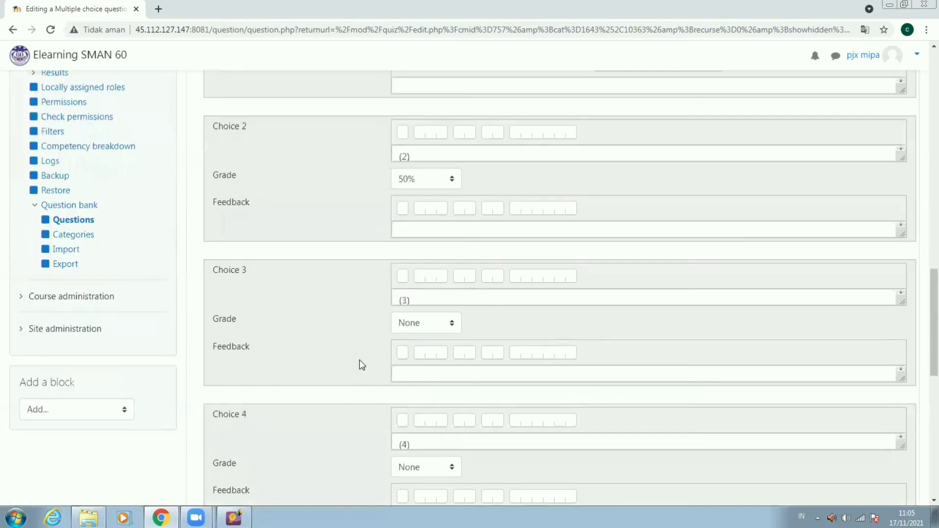
left_click(419, 338)
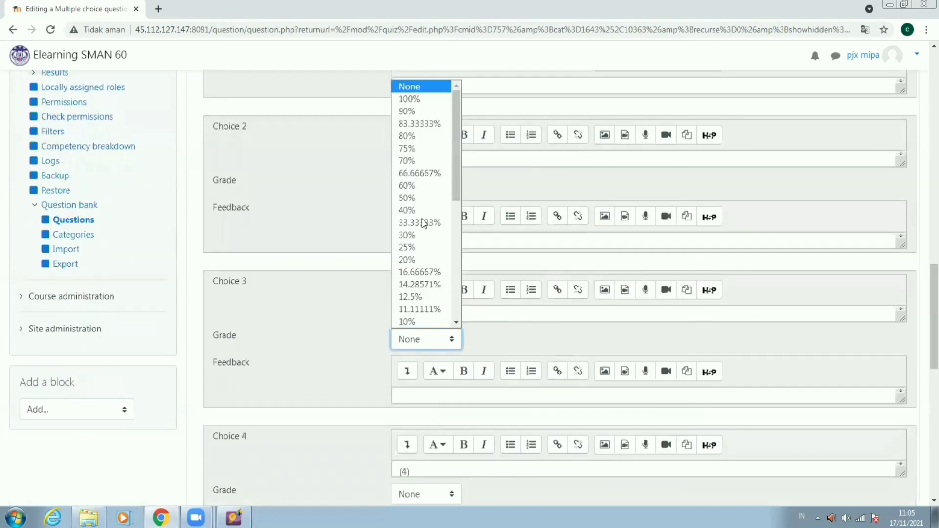
left_click(410, 197)
Set the grades of Choice 2, Choice 4 and Choice 5 to -50% in the "Seorang anak" question.
left_click(410, 185)
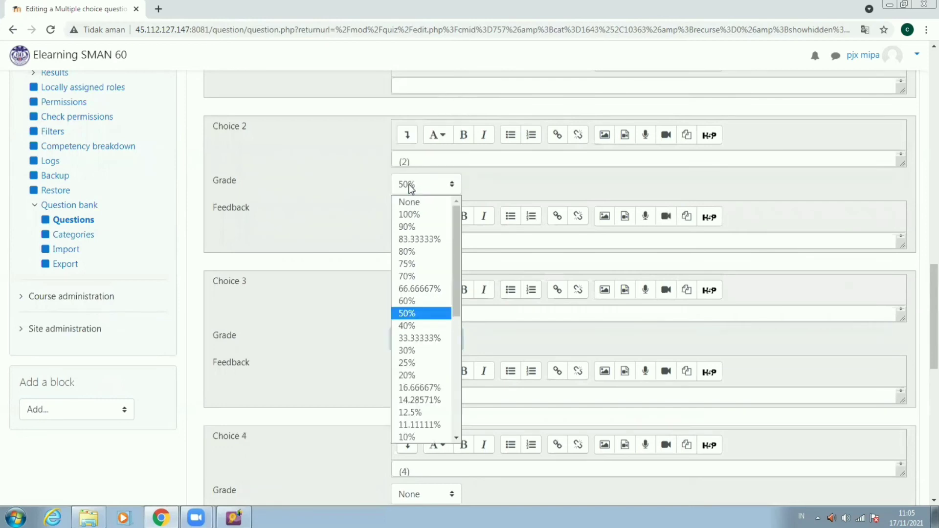
scroll(416, 333, "down", 5)
left_click(420, 338)
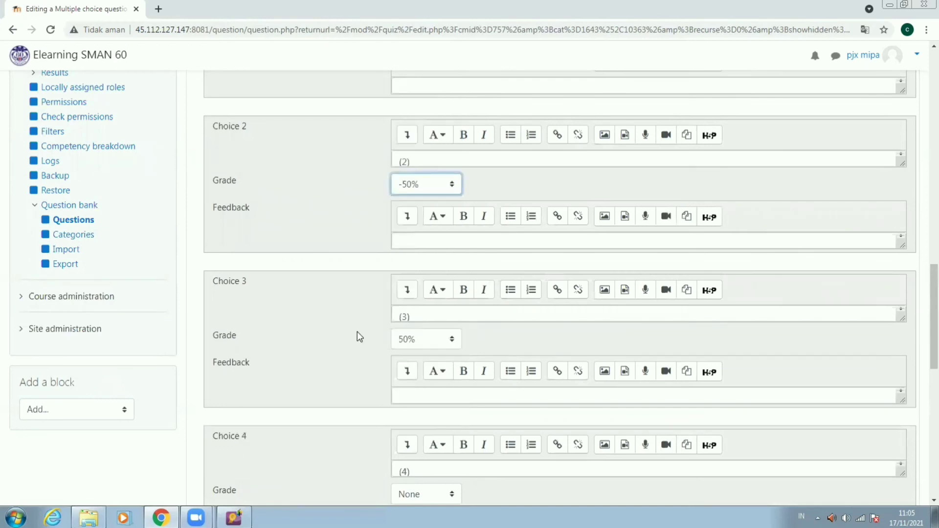
scroll(361, 342, "down", 3)
left_click(415, 323)
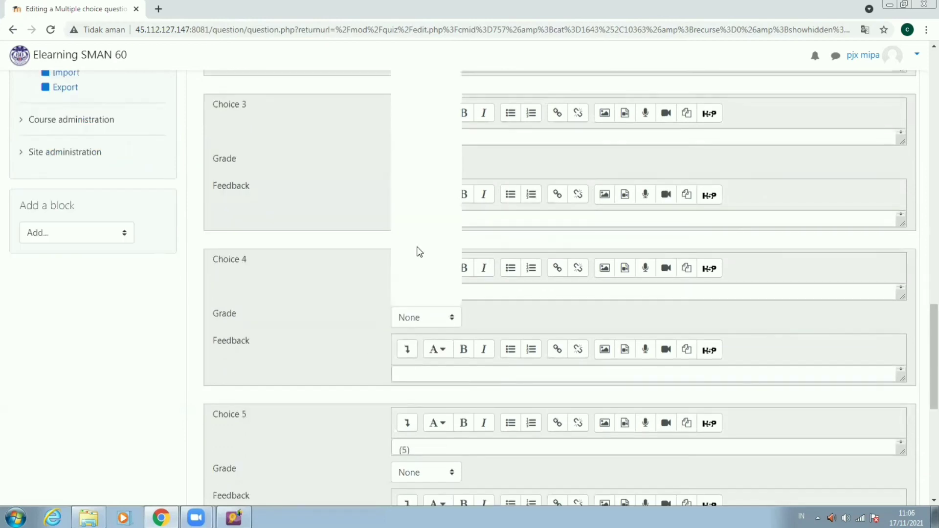
scroll(423, 235, "down", 5)
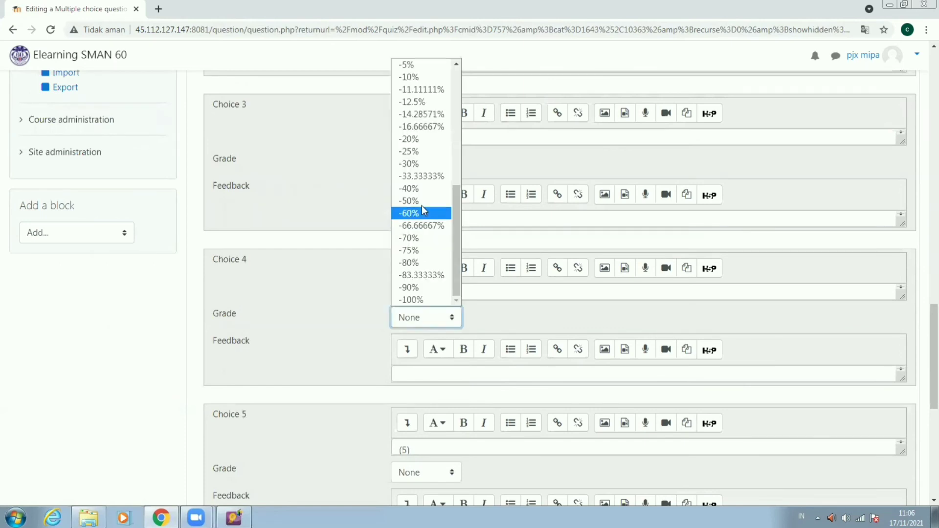
left_click(409, 201)
scroll(415, 302, "down", 3)
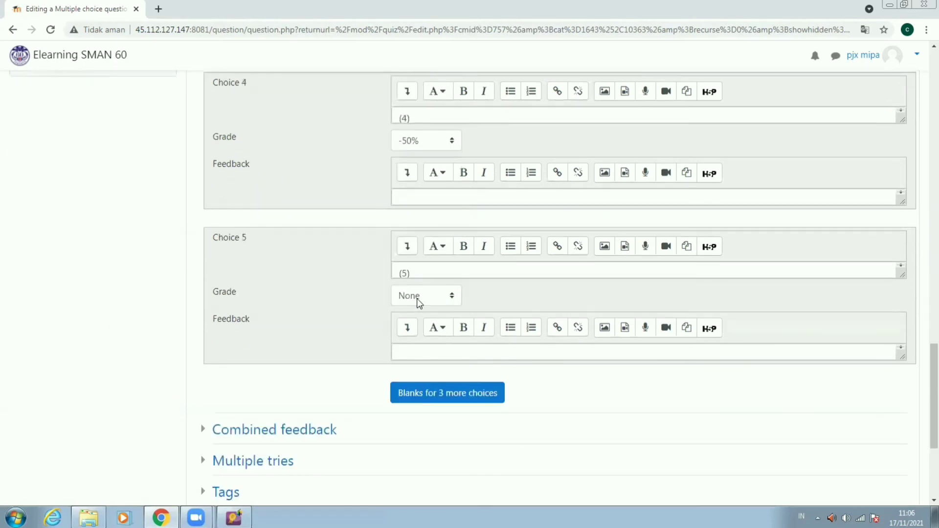
left_click(405, 288)
left_click(418, 186)
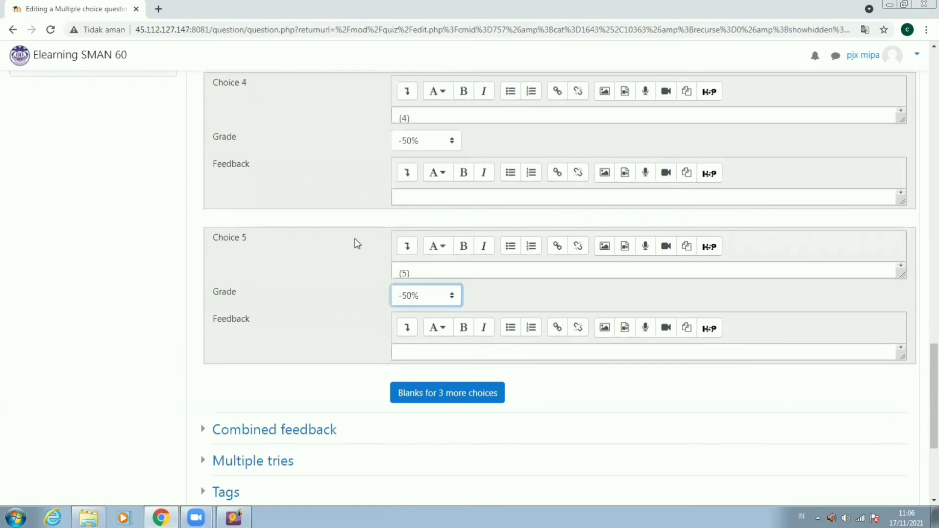
Save the question and open question 28, the PGK question beginning "Suatu gas ideal pada ruang tertutup", in a separate browser tab.
scroll(392, 407, "down", 4)
left_click(431, 380)
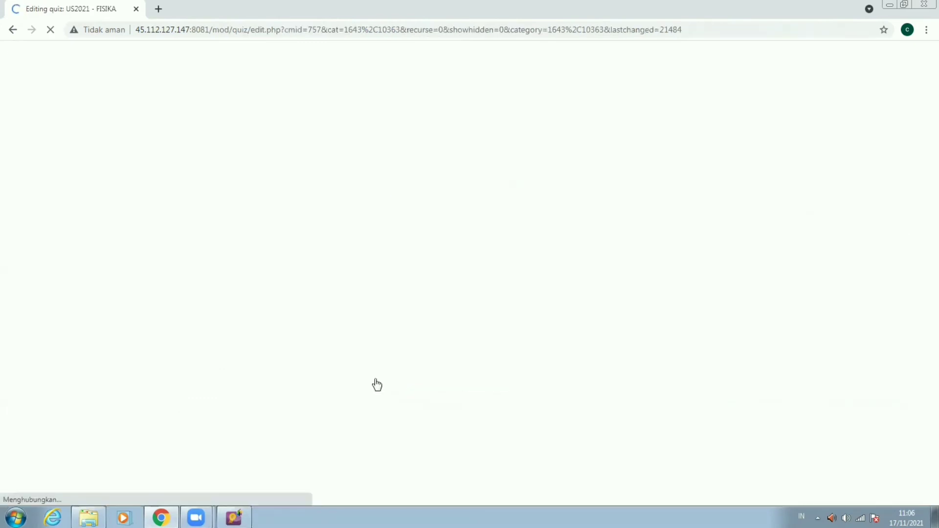
scroll(279, 383, "down", 4)
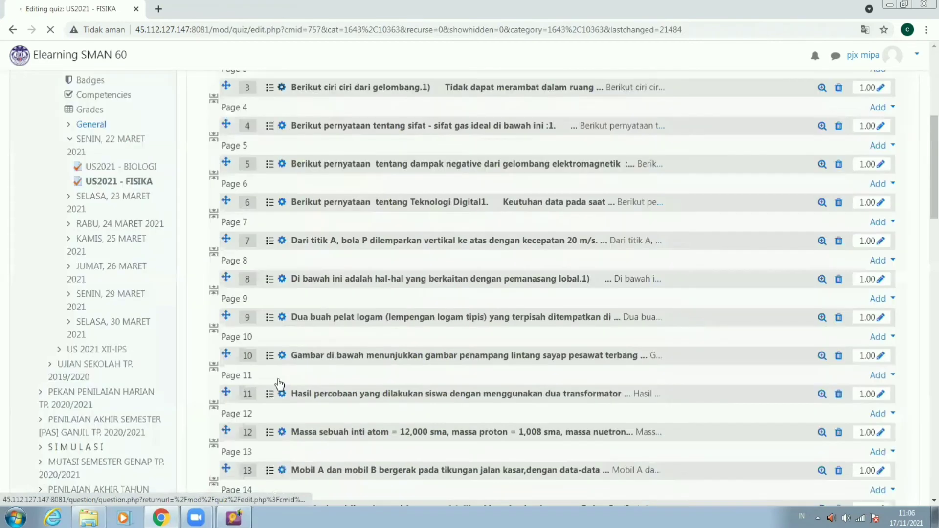
scroll(279, 385, "down", 6)
scroll(316, 373, "down", 3)
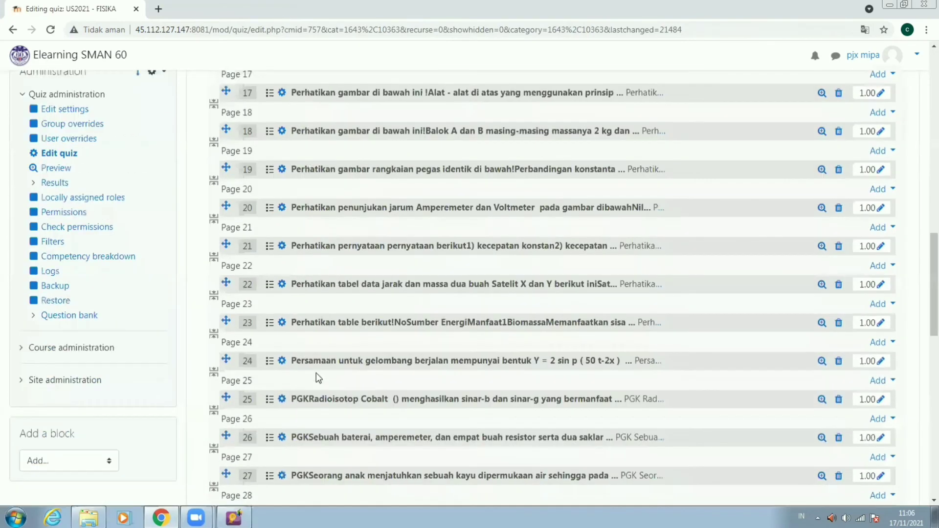
scroll(335, 342, "down", 3)
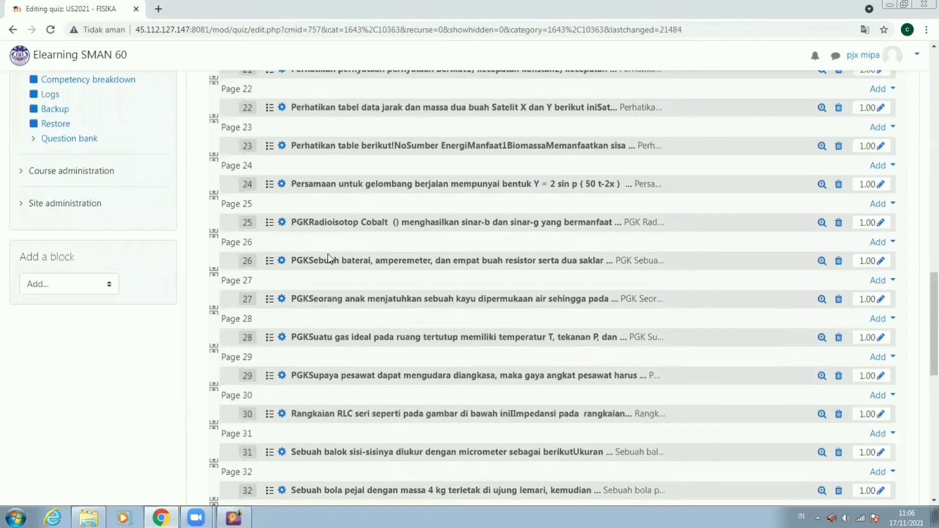
right_click(322, 337)
left_click(342, 345)
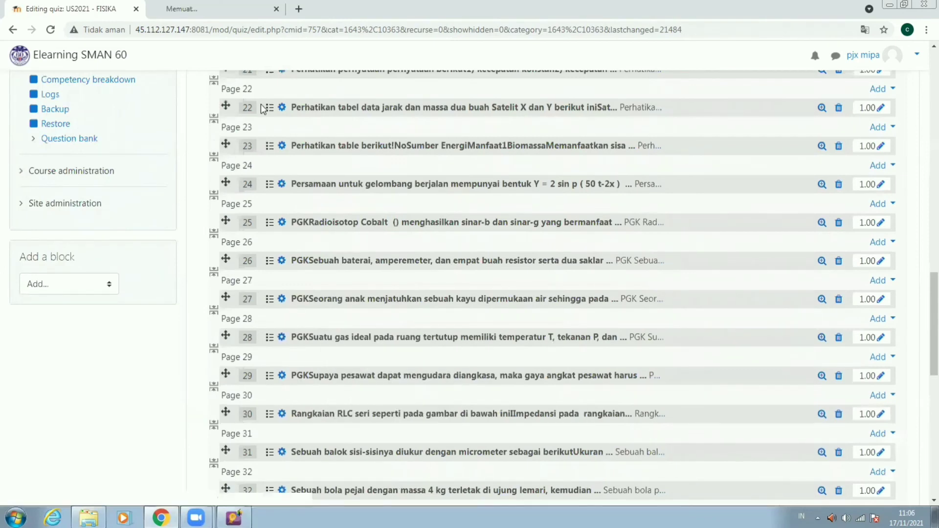
left_click(233, 14)
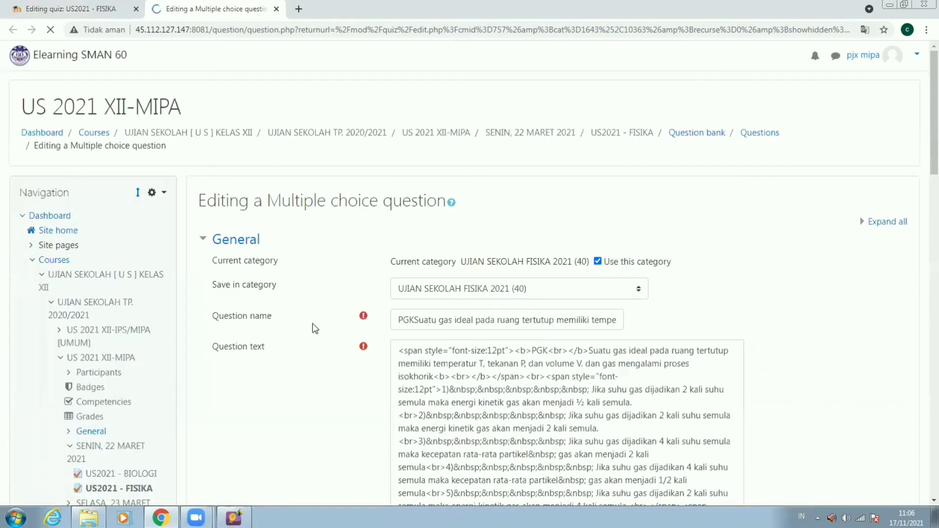
Look up the answer key of the "Suatu gas ideal" question in ExamView and return to Moodle.
key("alt+Tab")
scroll(348, 318, "down", 3)
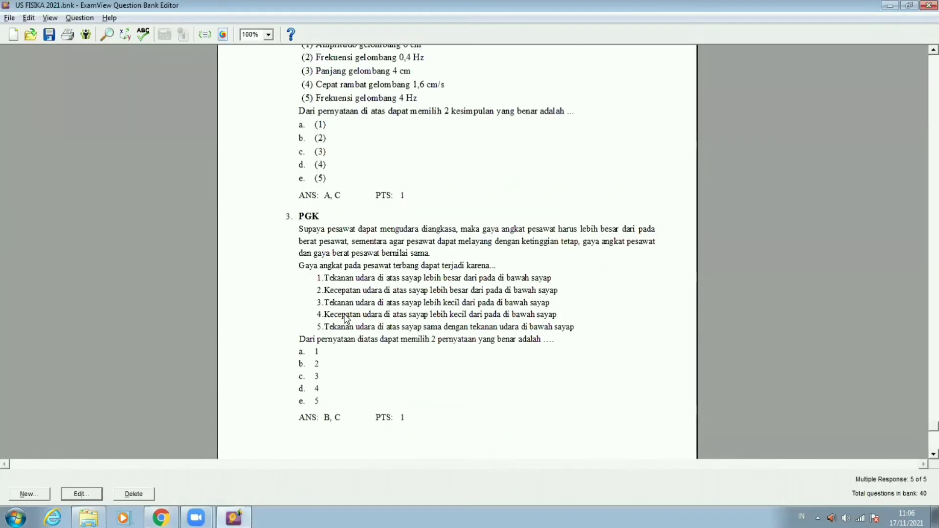
scroll(349, 319, "down", 3)
scroll(350, 320, "down", 5)
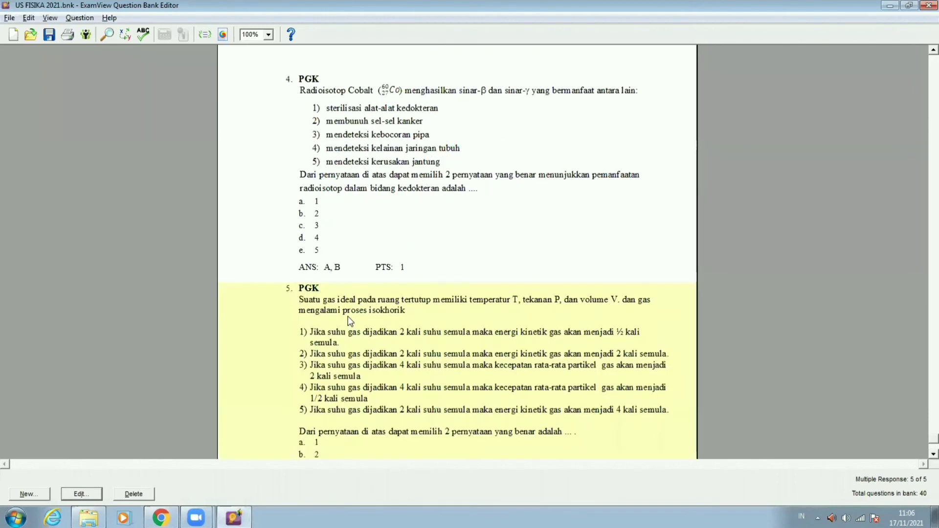
scroll(345, 333, "down", 2)
scroll(350, 342, "down", 1)
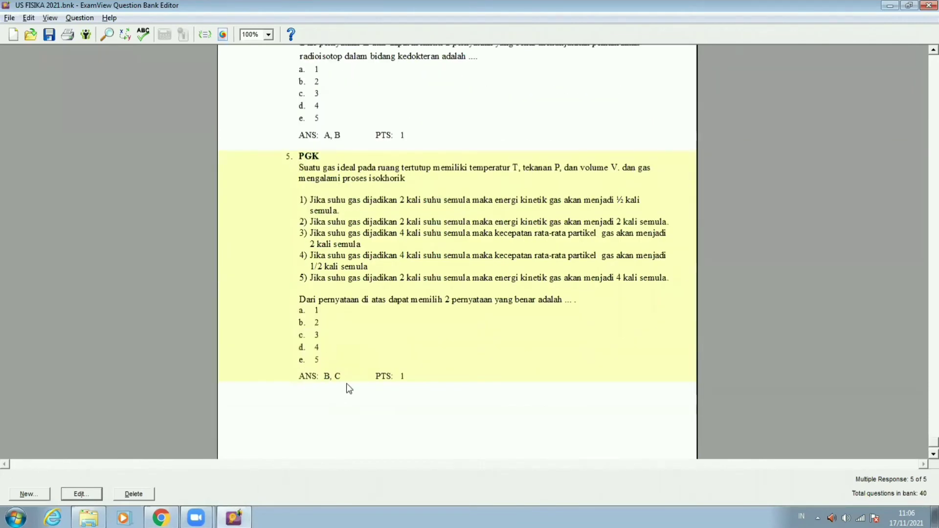
key("alt+Tab")
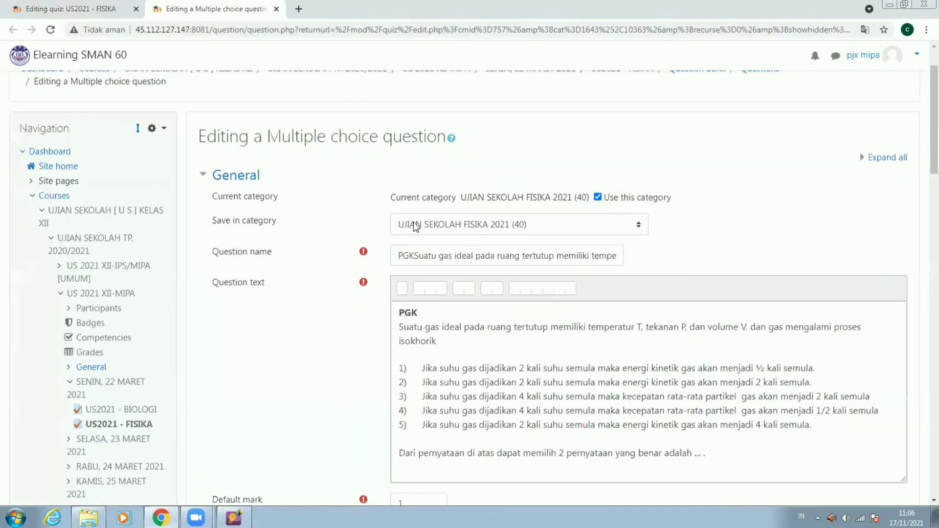
Set the grade of Choice 3 to 50% and of Choice 1 to -50% in the "Suatu gas ideal" question.
scroll(415, 226, "down", 15)
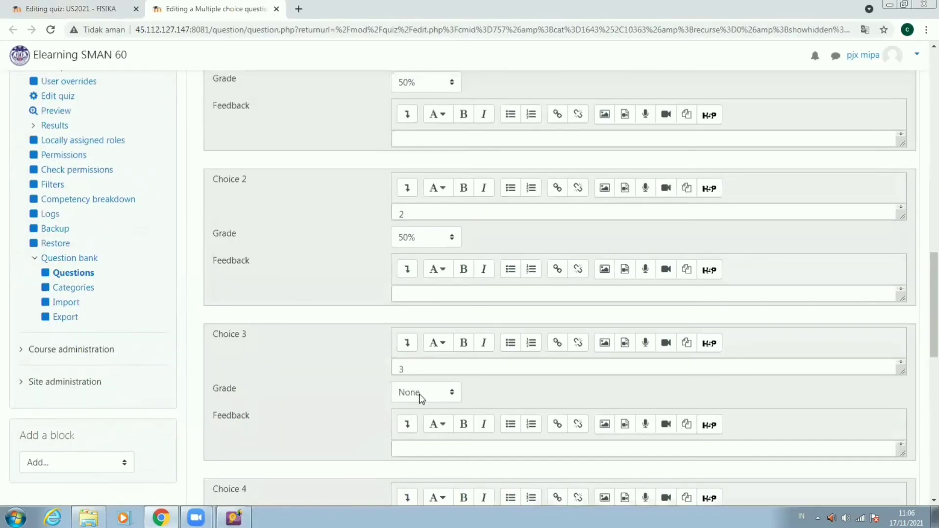
left_click(420, 392)
left_click(424, 252)
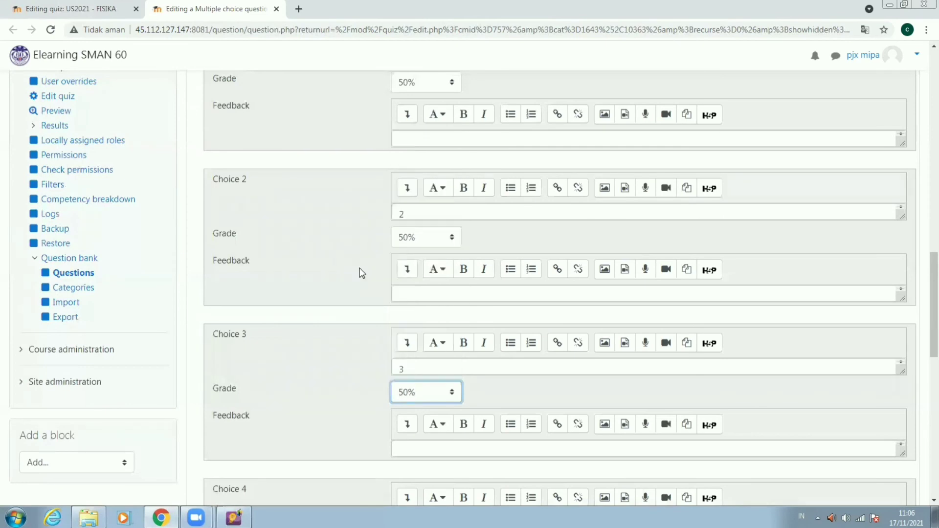
scroll(397, 205, "up", 3)
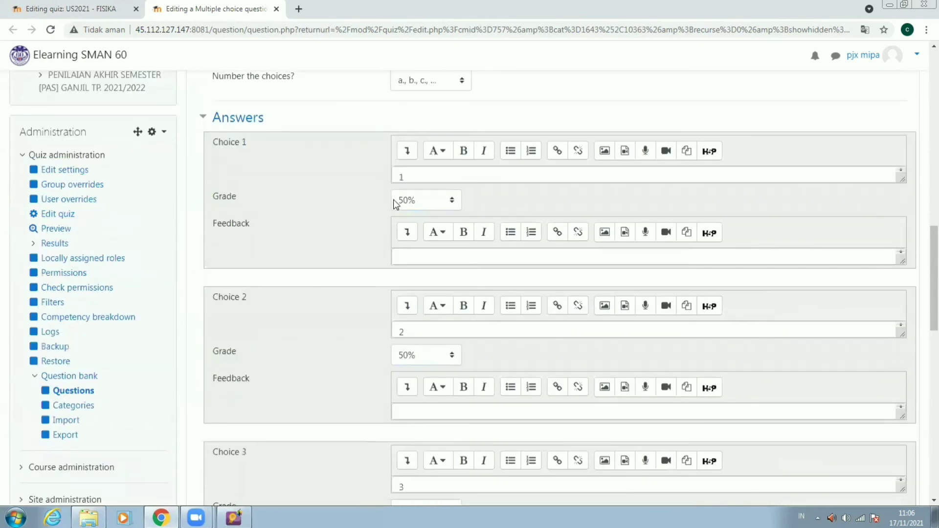
left_click(410, 202)
scroll(411, 351, "down", 5)
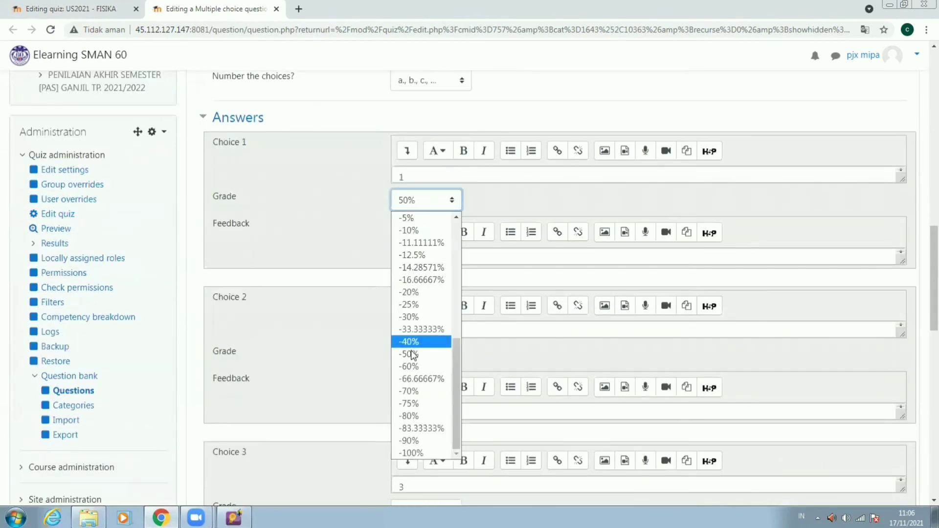
left_click(363, 363)
Set the grades of Choice 4 and Choice 5 to -50% in the "Suatu gas ideal" question.
scroll(428, 377, "down", 6)
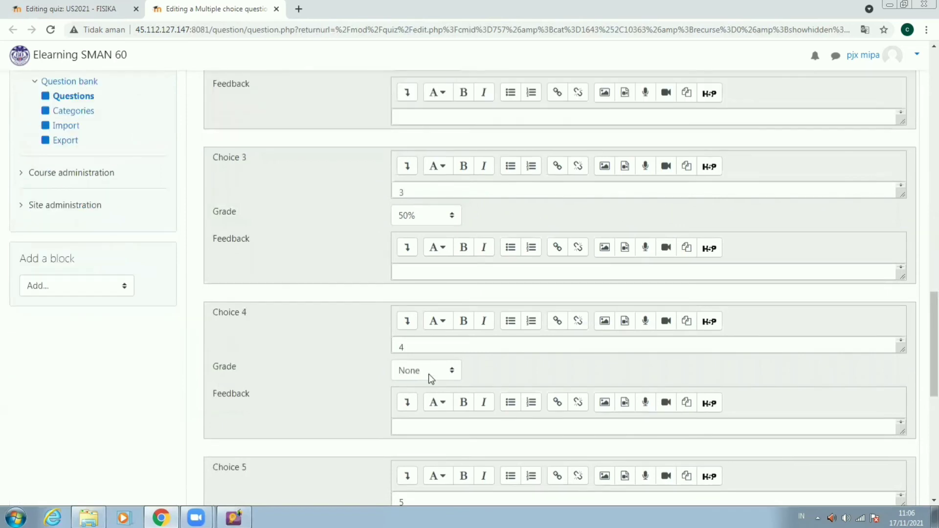
left_click(425, 370)
scroll(425, 328, "down", 5)
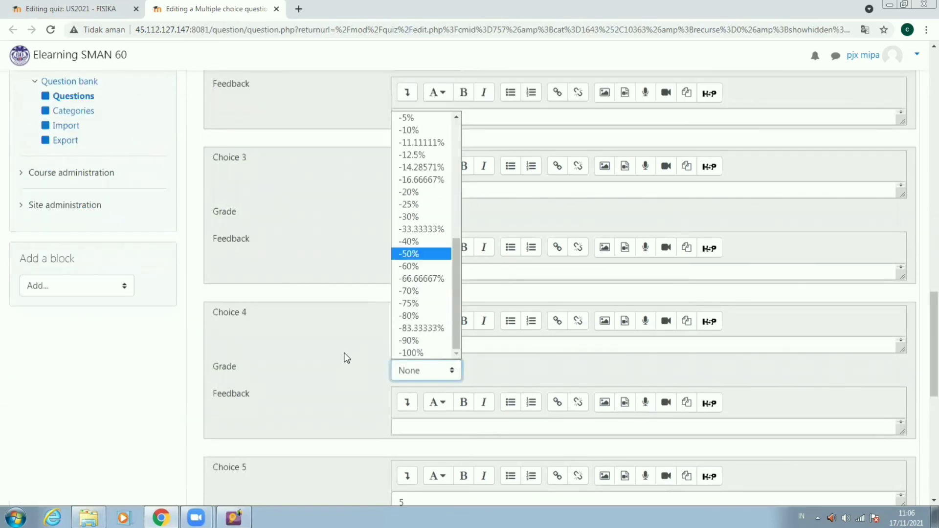
left_click(421, 253)
scroll(434, 245, "down", 6)
left_click(435, 230)
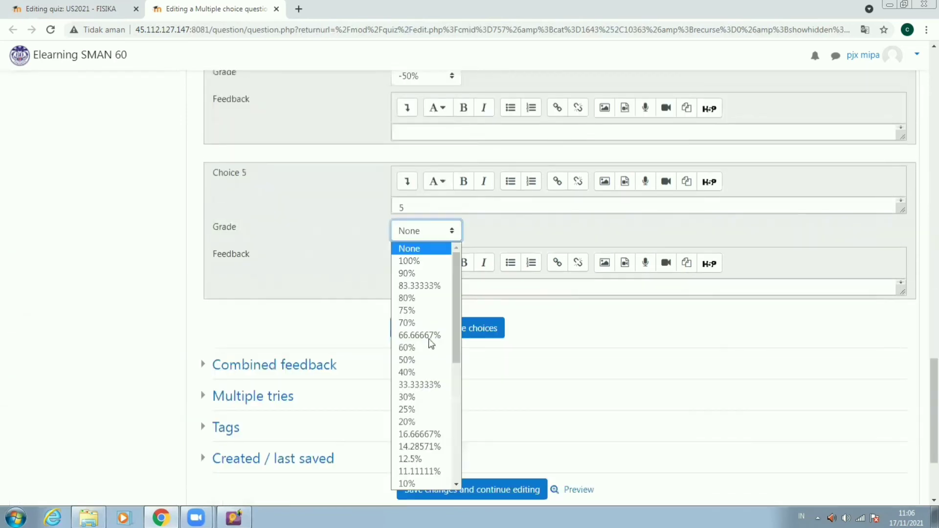
scroll(420, 367, "down", 8)
left_click(389, 368)
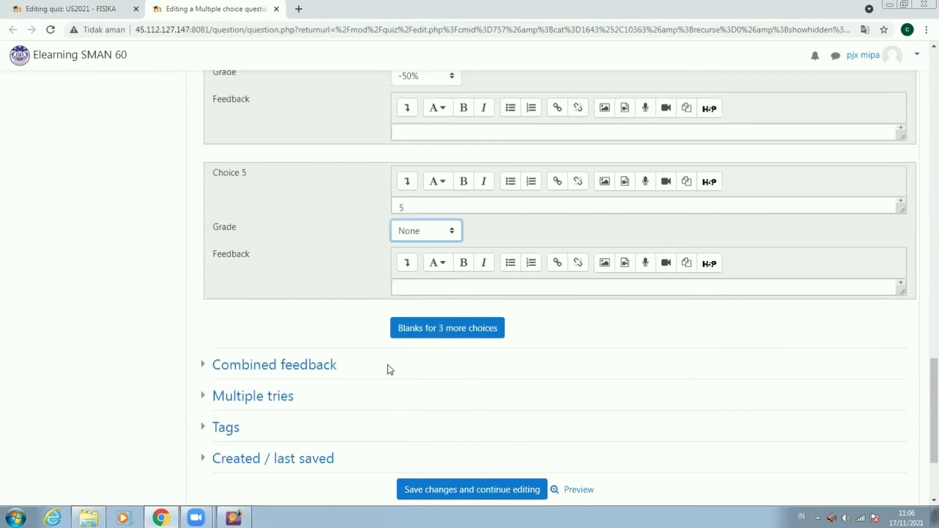
Save the question, close its page, and open question 29, the PGK question beginning "Supaya pesawat dapat mengudara diangkasa".
scroll(330, 271, "down", 3)
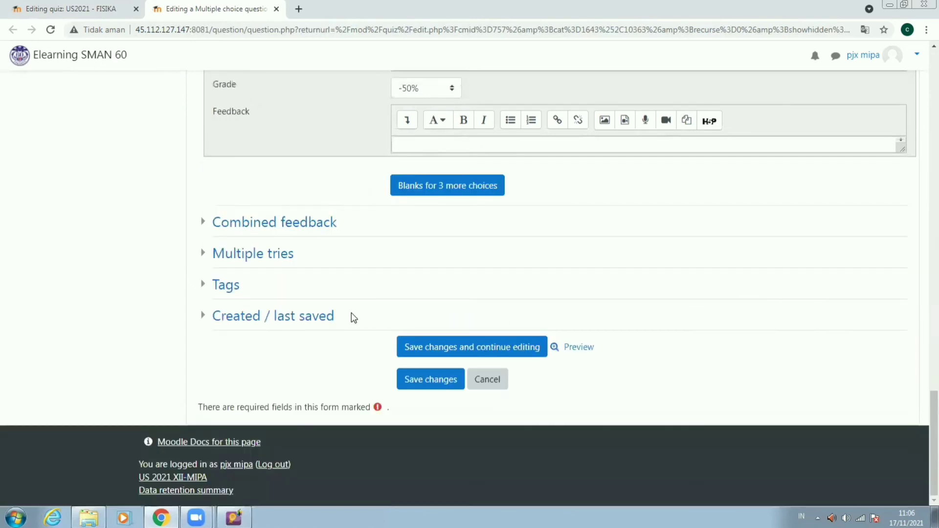
left_click(431, 380)
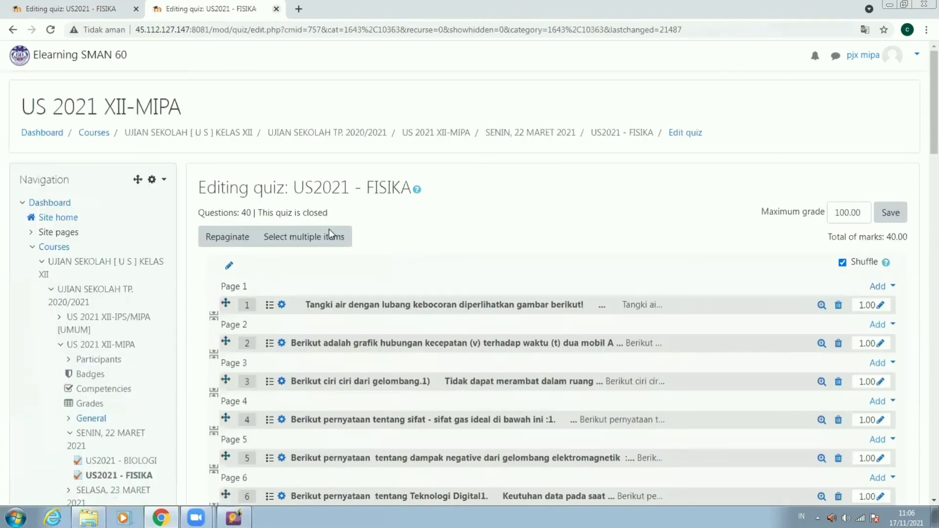
key("ctrl+w")
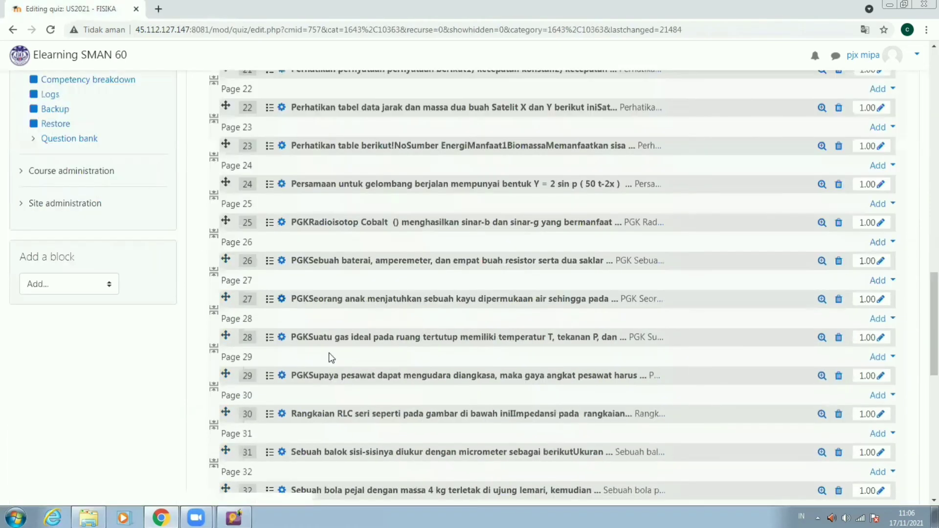
left_click(316, 378)
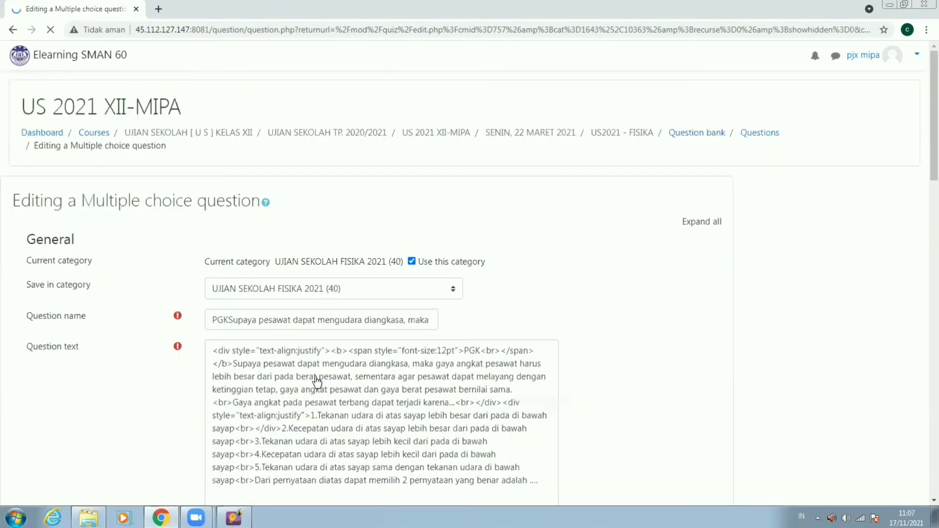
Look up the answer key of the "Supaya pesawat" question in ExamView and return to that question's answer choices in Moodle.
key("alt+Tab")
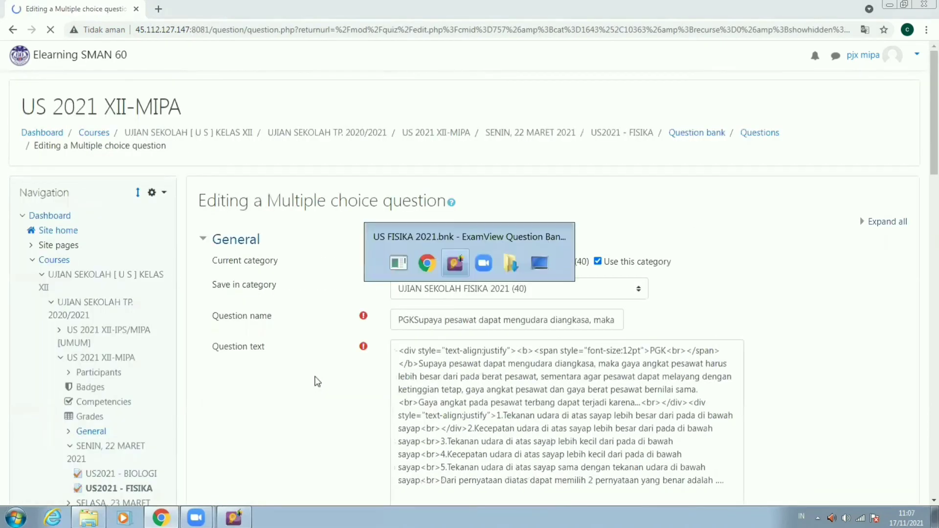
scroll(342, 330, "up", 5)
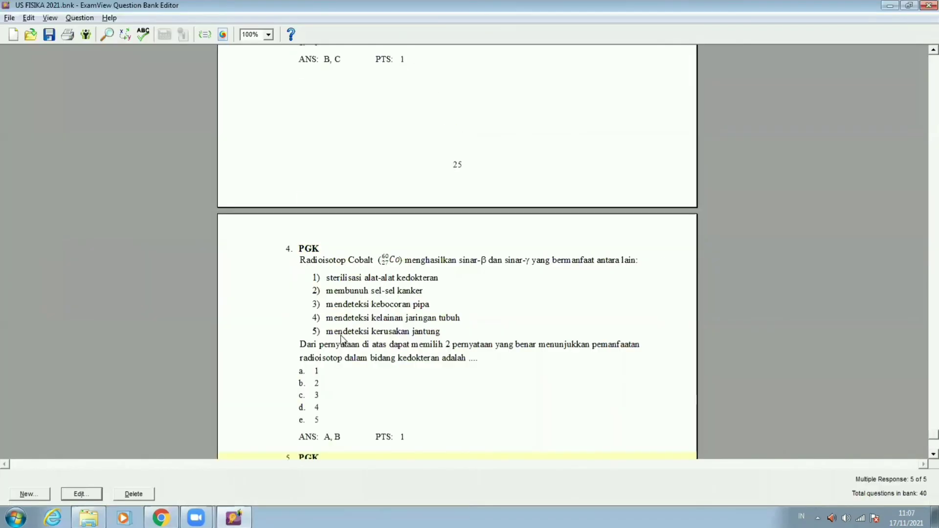
scroll(340, 336, "up", 7)
scroll(340, 336, "up", 2)
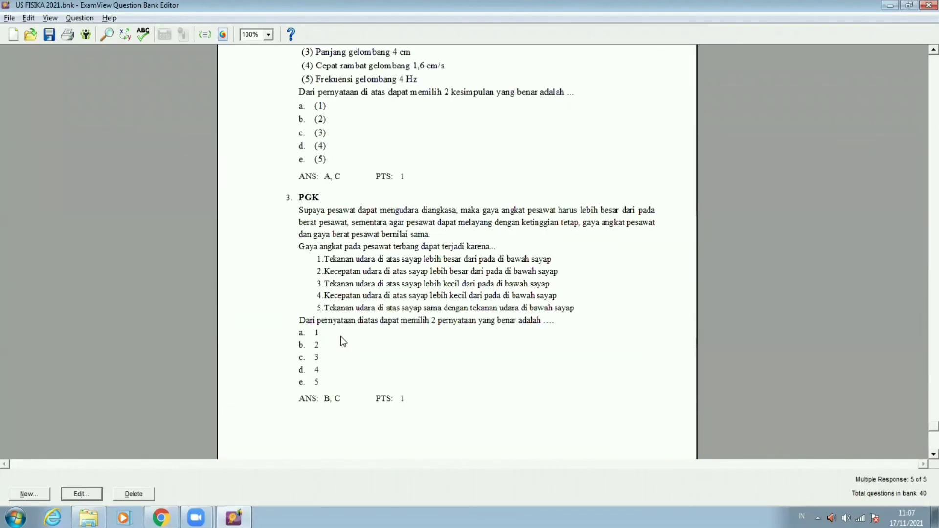
key("alt+Tab")
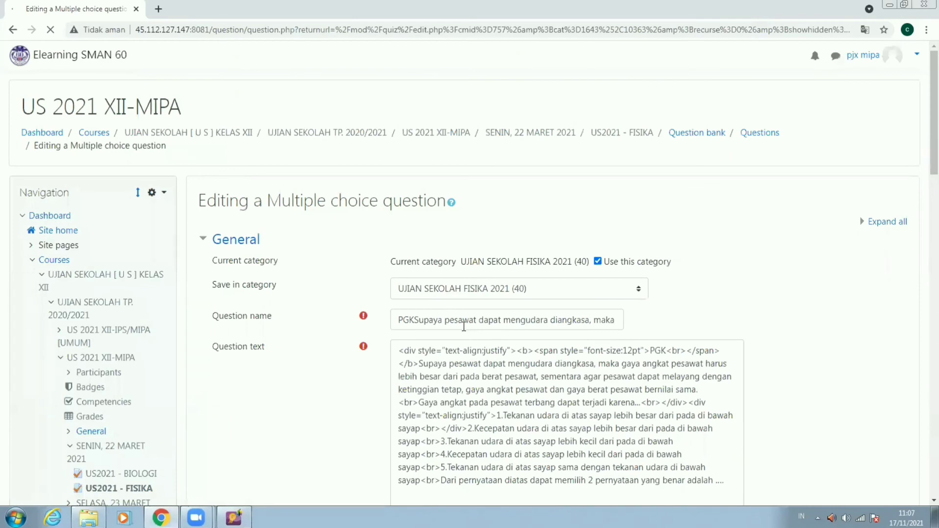
key("alt+Tab")
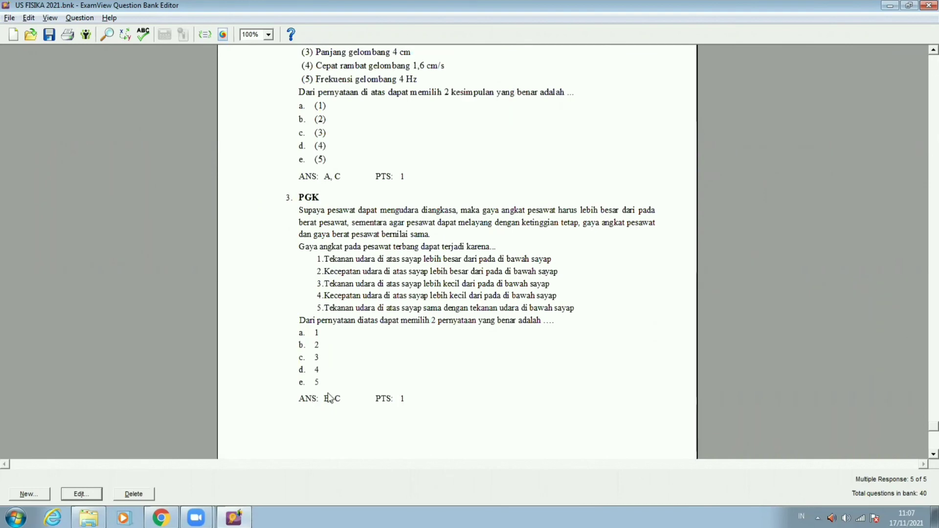
key("alt+Tab")
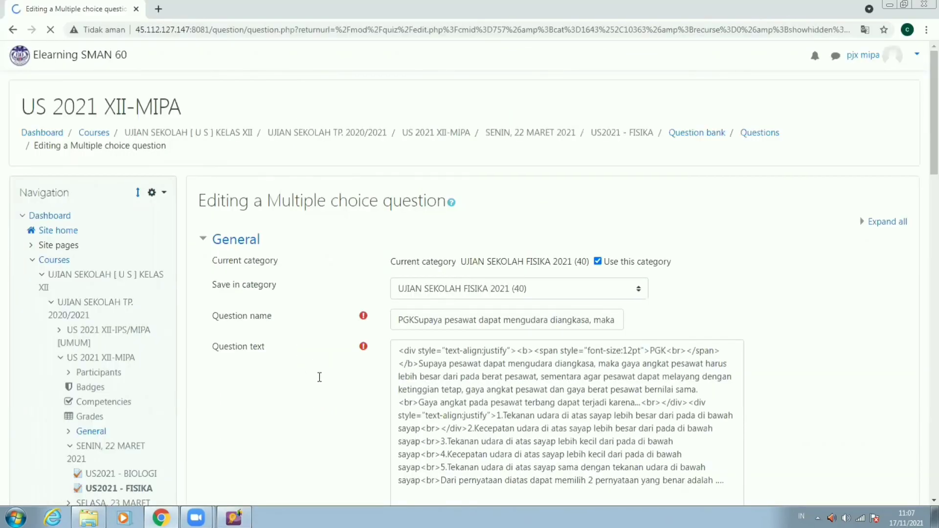
scroll(329, 344, "down", 10)
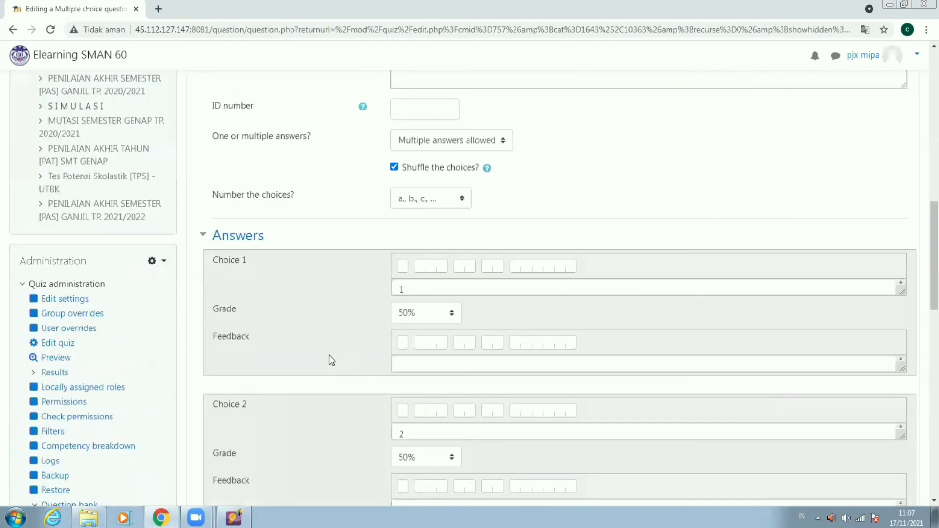
Set the grade of Choice 3 to 50% and of Choice 1 to -50% in the "Supaya pesawat" question.
scroll(400, 338, "down", 2)
scroll(392, 328, "down", 3)
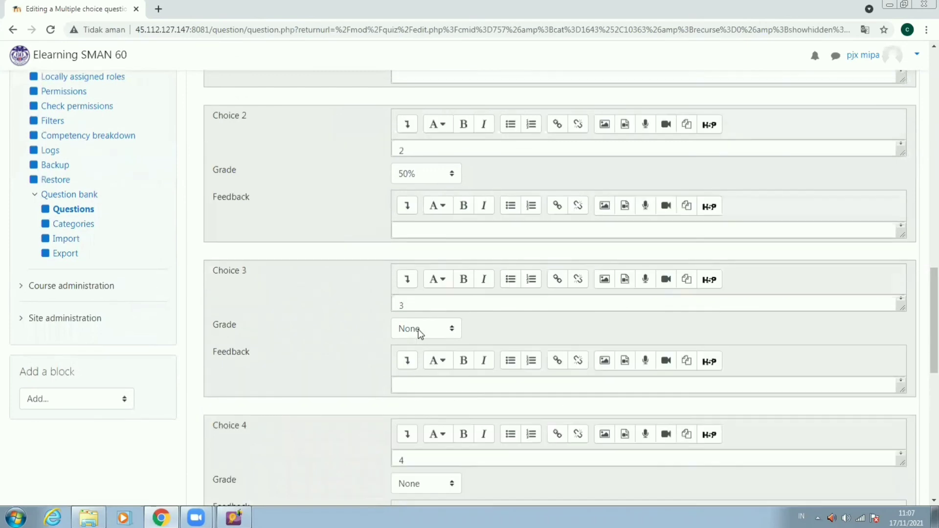
left_click(420, 325)
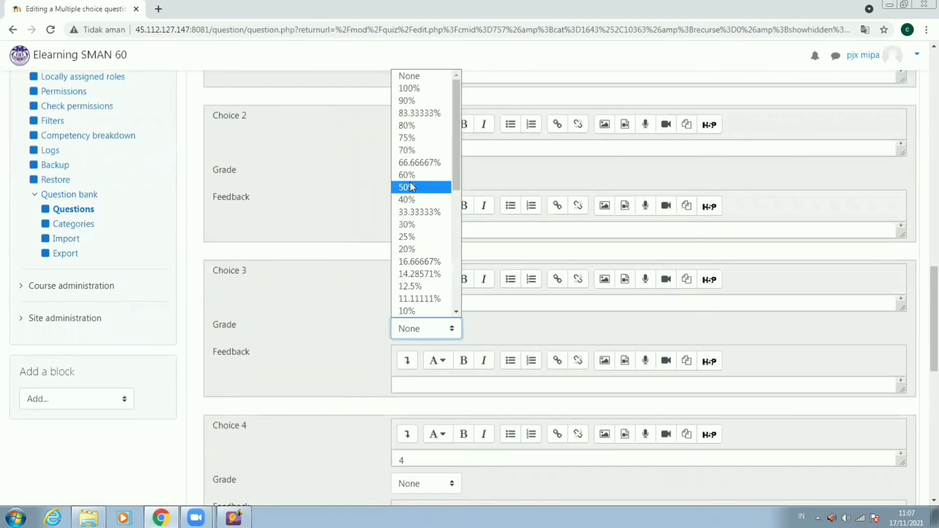
left_click(402, 185)
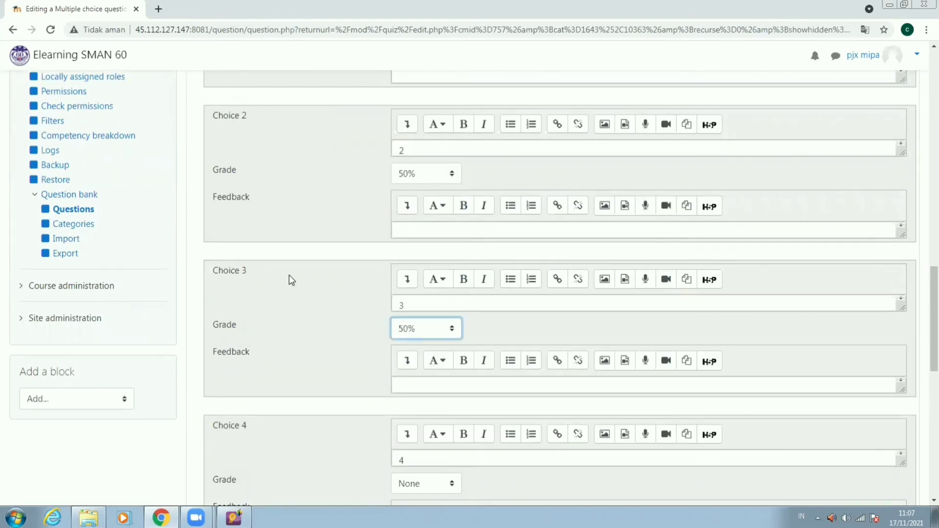
scroll(290, 188, "up", 2)
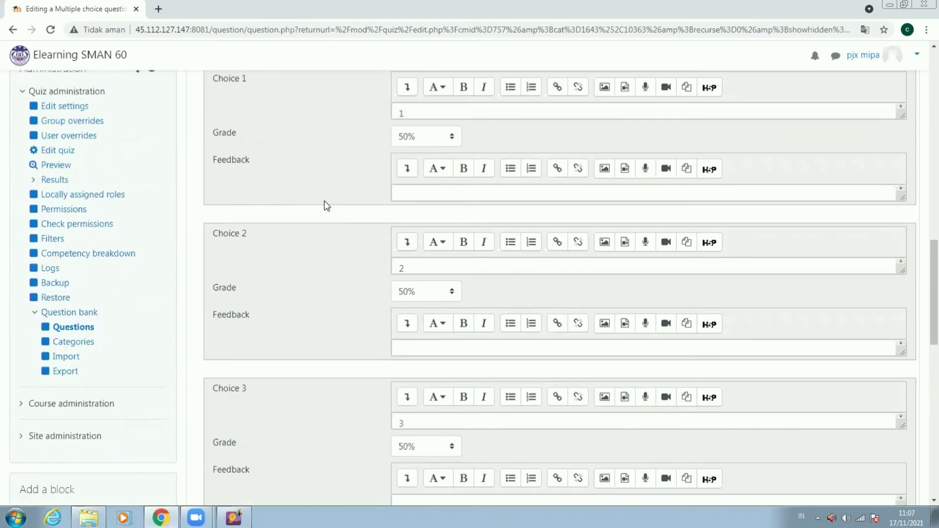
left_click(428, 139)
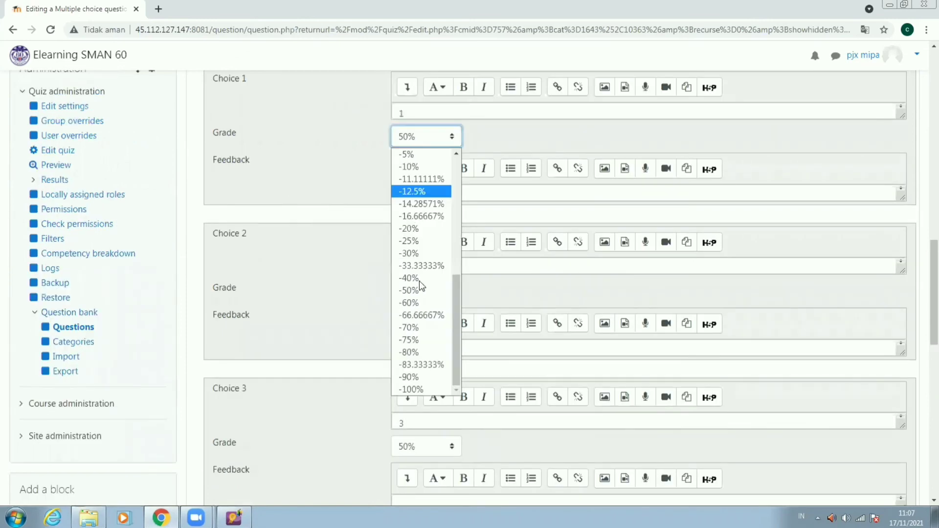
left_click(422, 290)
Set the grades of Choice 4 and Choice 5 to -50% in the "Supaya pesawat" question and save it.
scroll(352, 296, "down", 5)
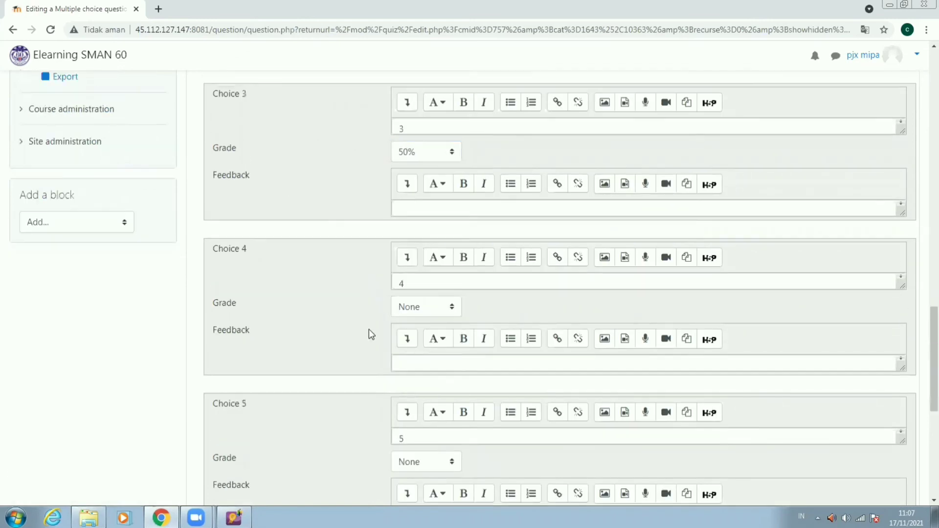
left_click(415, 308)
scroll(420, 195, "down", 5)
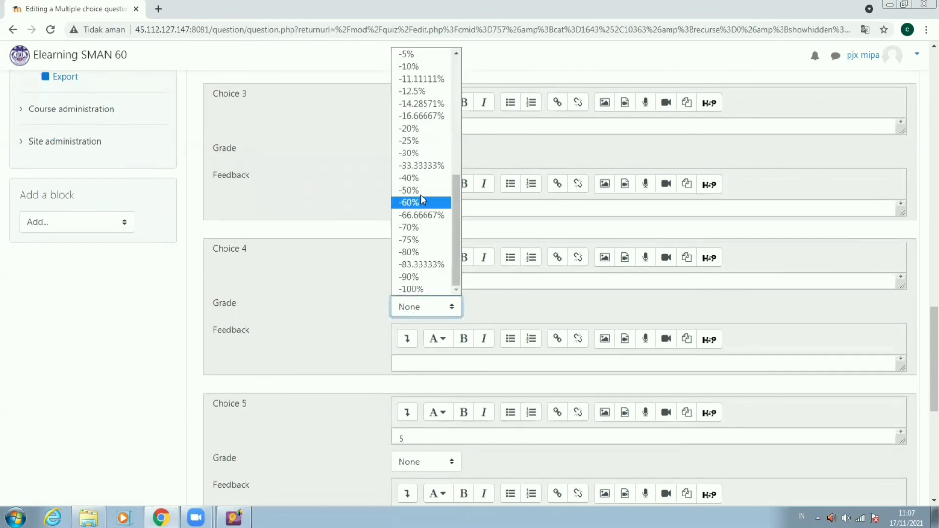
left_click(420, 194)
scroll(420, 245, "down", 5)
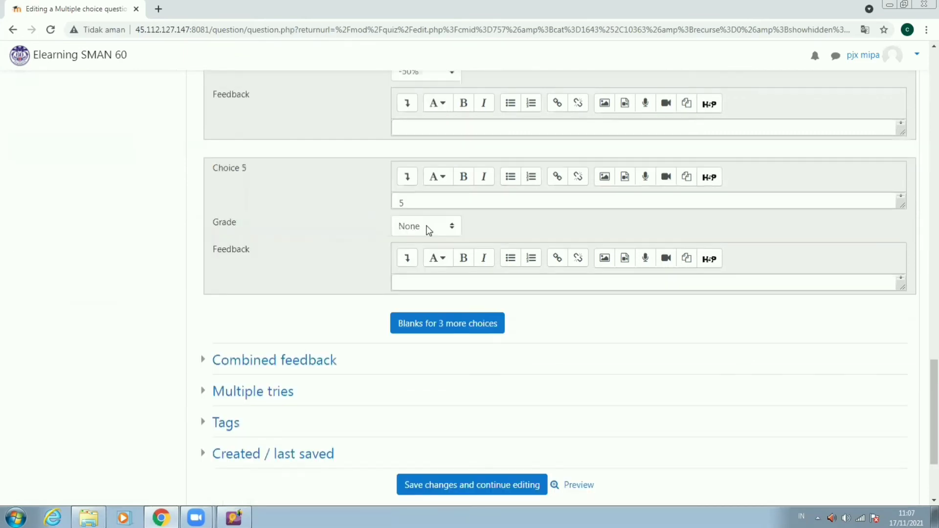
left_click(422, 226)
scroll(408, 313, "down", 5)
left_click(409, 380)
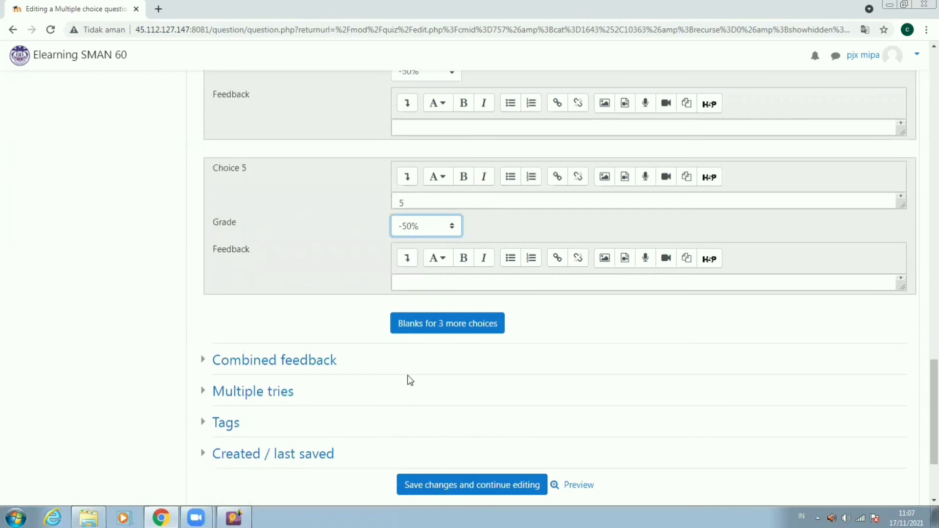
scroll(429, 386, "down", 3)
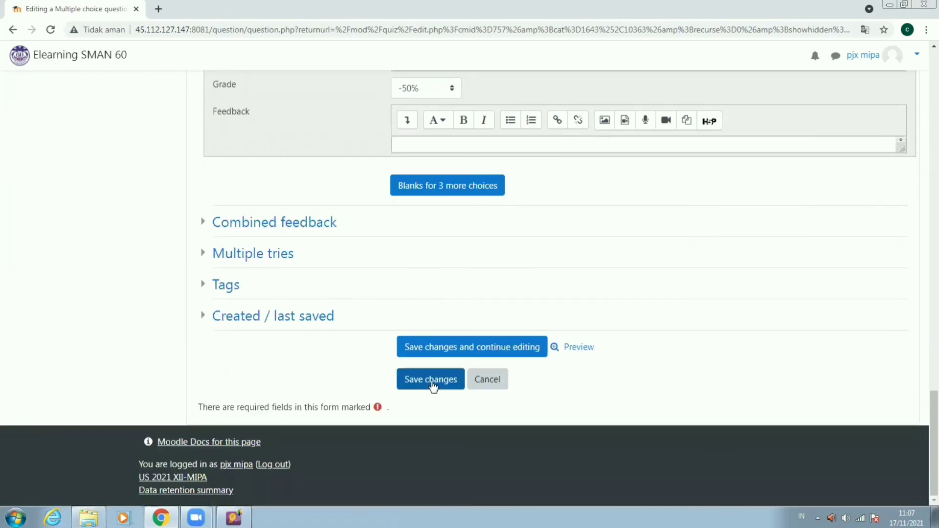
left_click(430, 380)
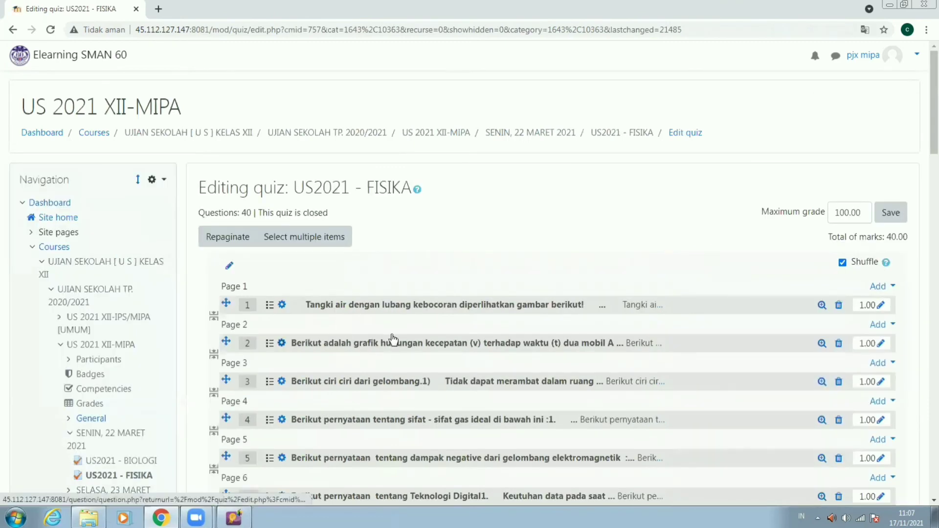
Look through the US2021 - FISIKA quiz's question list to check the PGK questions and the rest of the quiz.
scroll(391, 335, "down", 15)
scroll(393, 339, "down", 5)
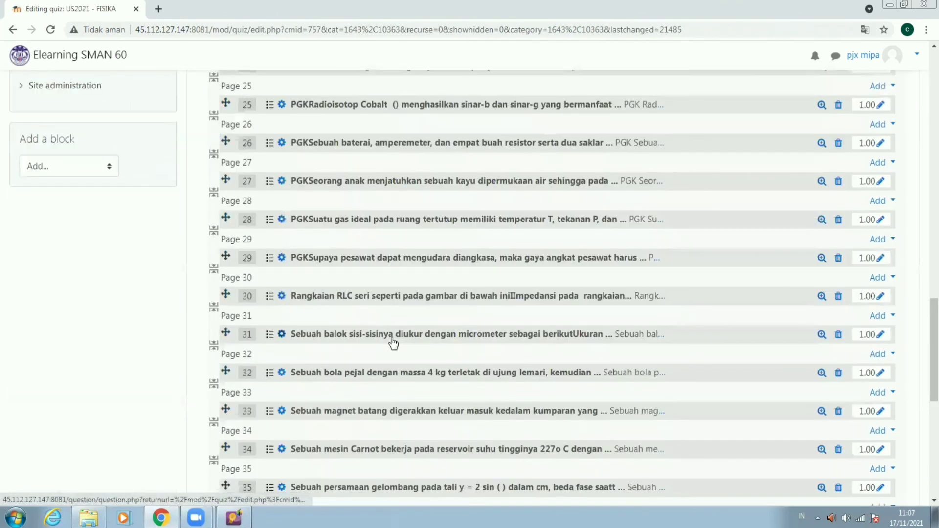
scroll(393, 343, "up", 3)
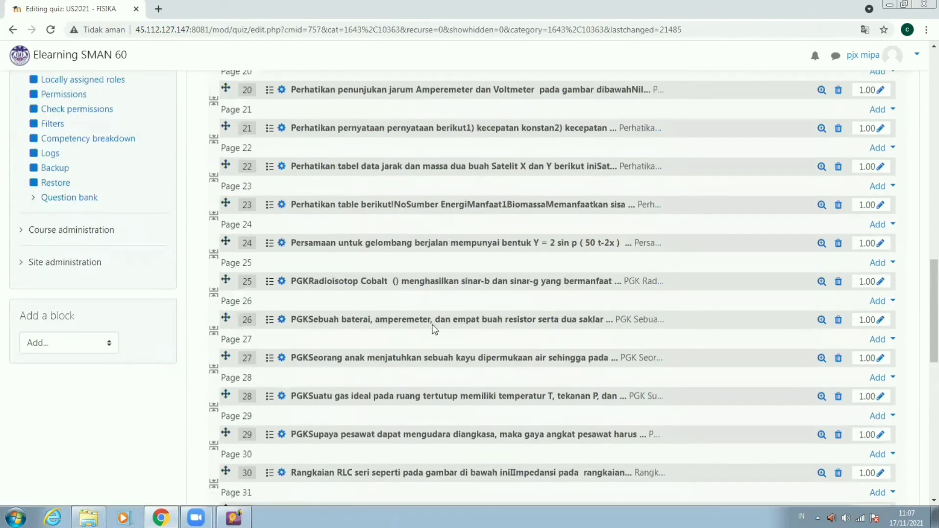
scroll(762, 235, "down", 6)
scroll(880, 162, "up", 20)
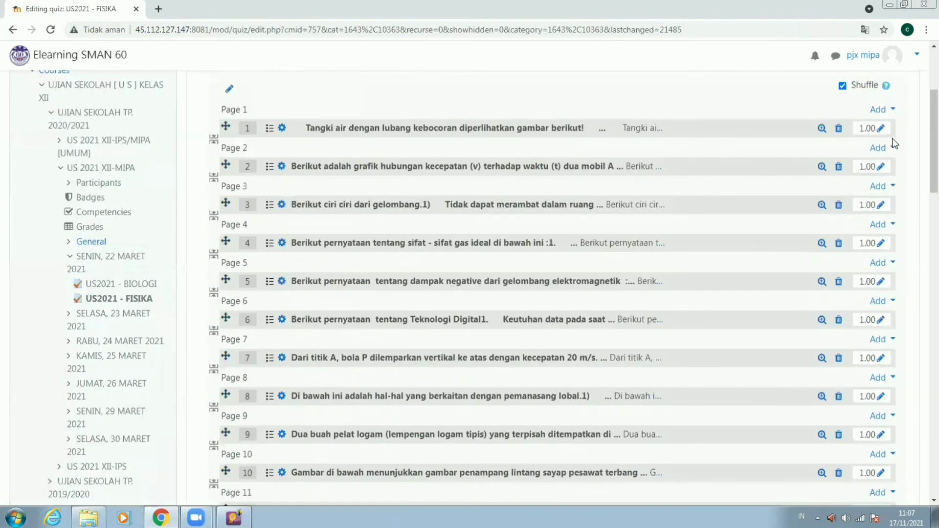
scroll(895, 205, "up", 4)
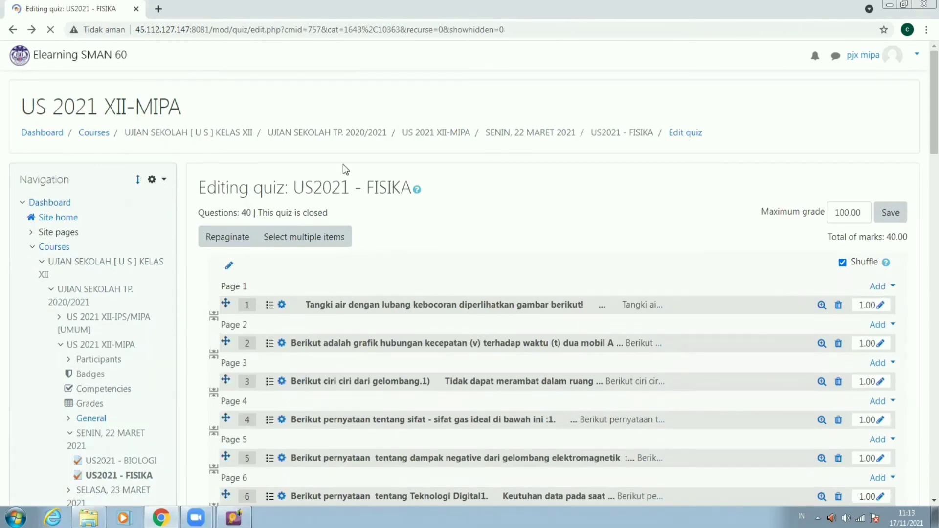
scroll(396, 251, "down", 13)
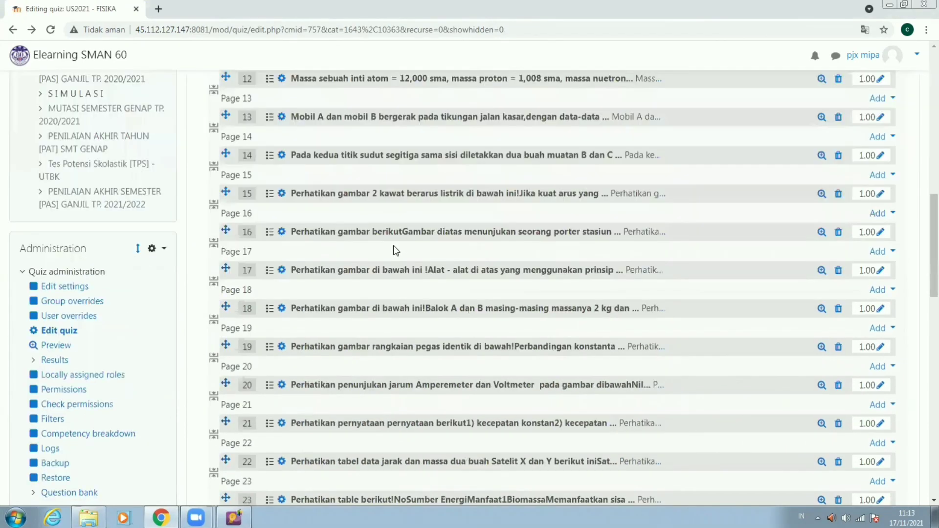
scroll(397, 250, "down", 6)
scroll(536, 233, "up", 7)
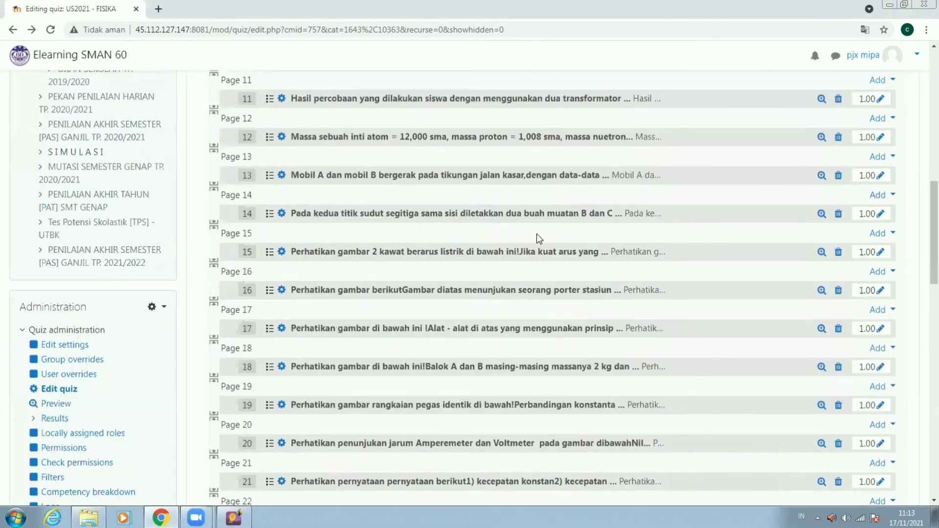
scroll(577, 186, "up", 12)
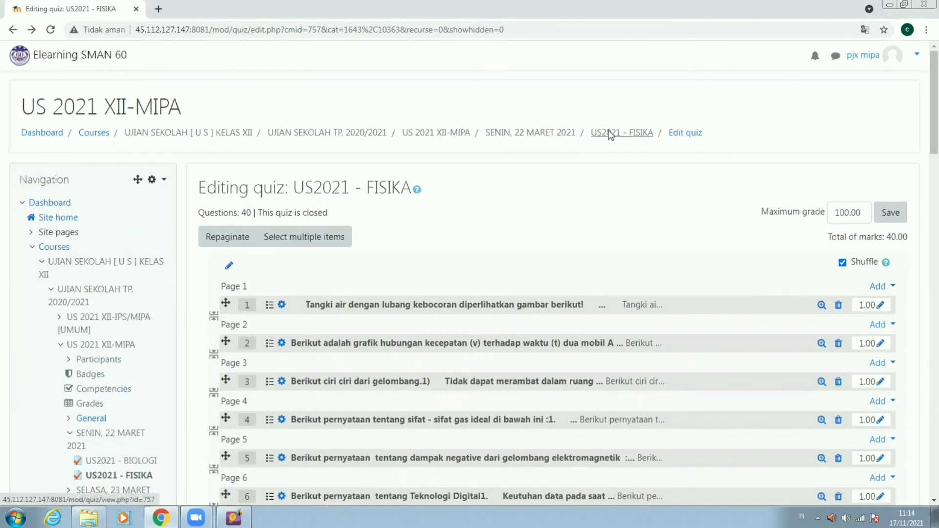
Go to the US2021 - FISIKA quiz page and start a preview attempt of the quiz.
left_click(610, 135)
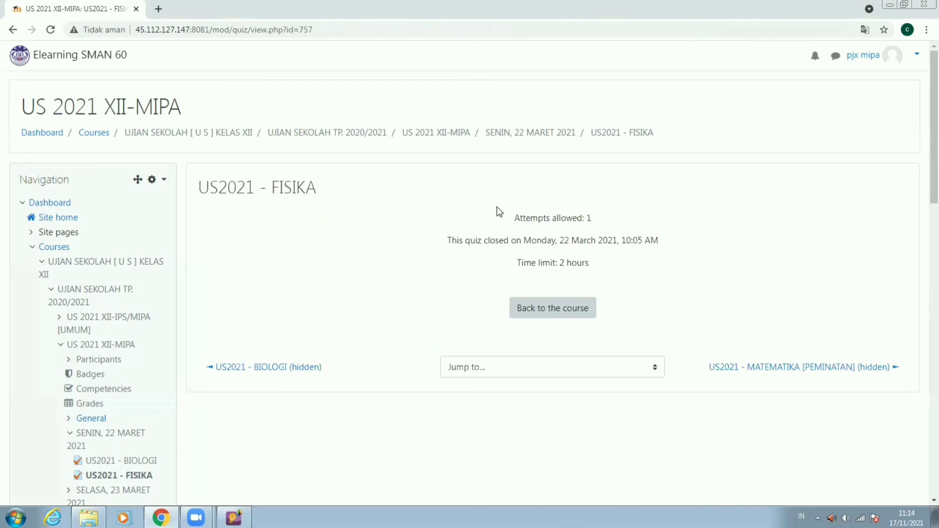
scroll(289, 233, "down", 7)
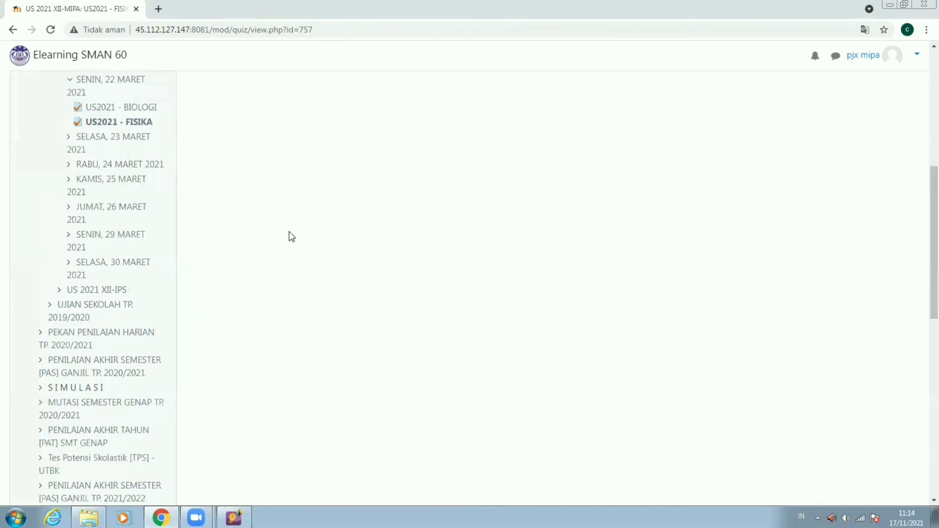
scroll(280, 270, "down", 8)
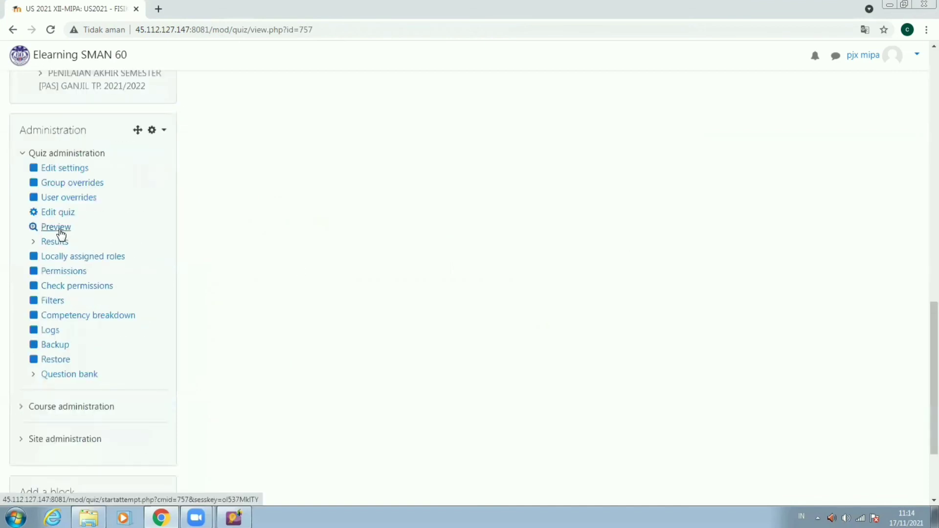
left_click(61, 234)
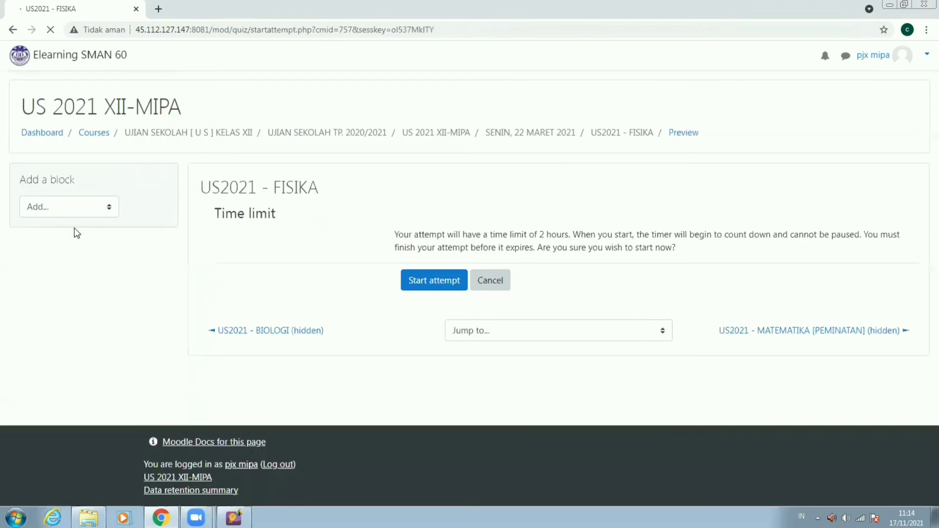
left_click(427, 284)
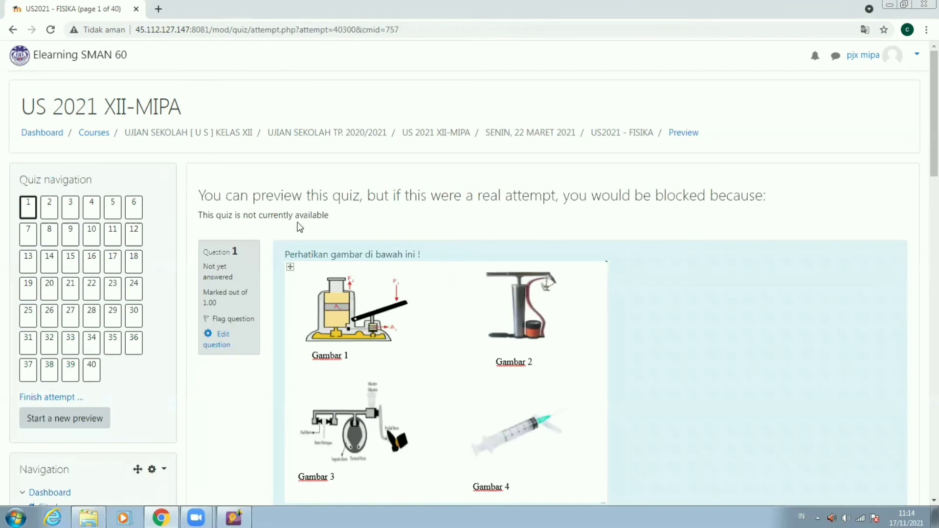
Answer question 1 about Pascal's law in the preview with choice a, "2 dan 4".
scroll(541, 217, "down", 2)
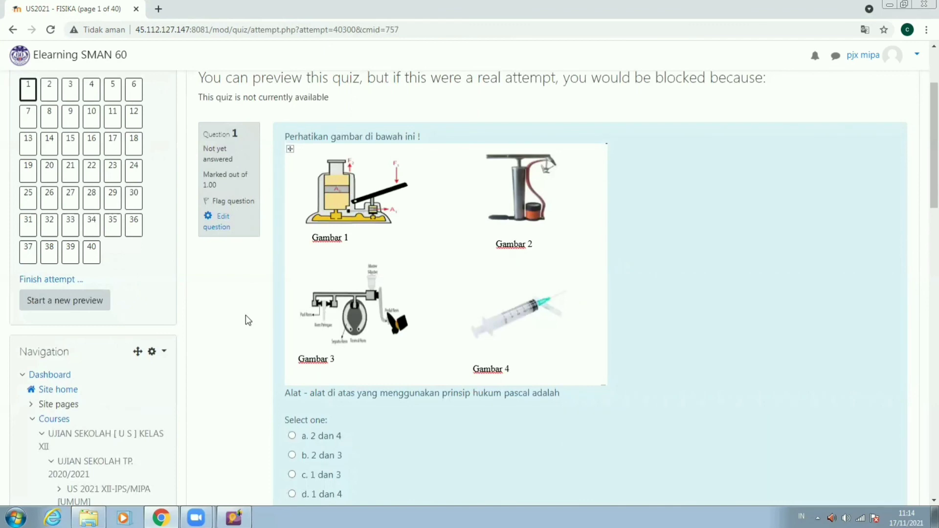
scroll(242, 352, "down", 1)
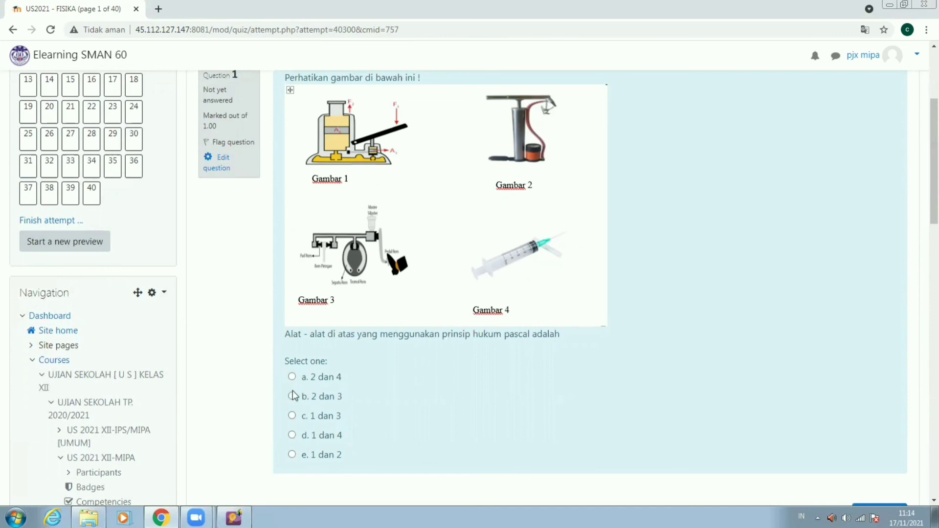
left_click(292, 377)
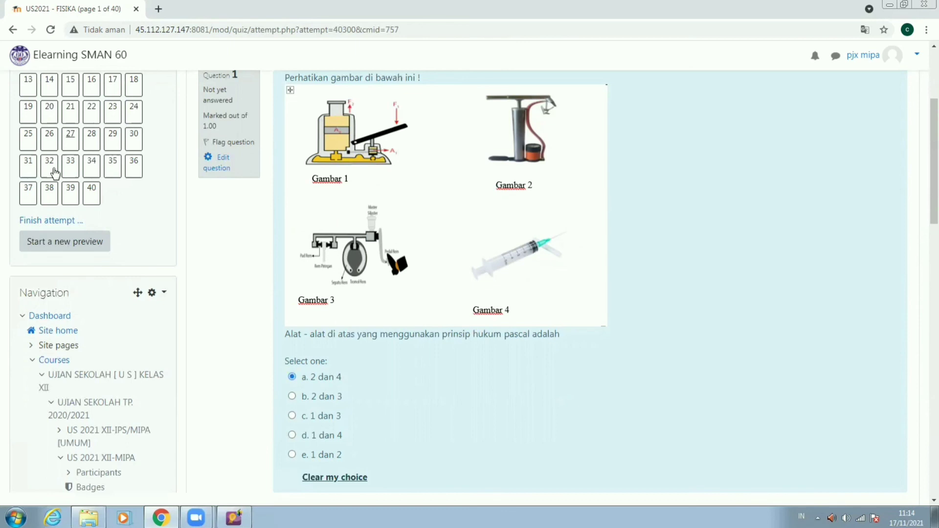
View questions 2 through 6 of the quiz preview one after another.
scroll(55, 176, "up", 4)
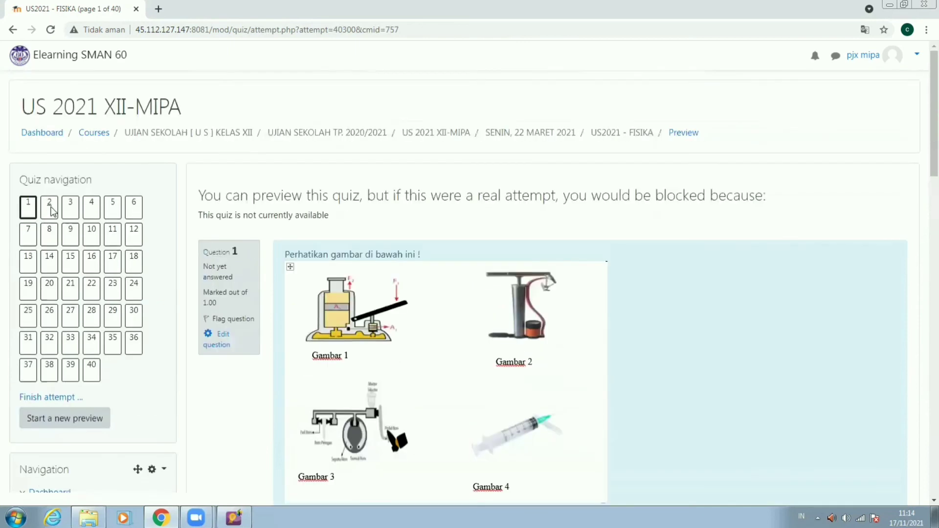
left_click(51, 209)
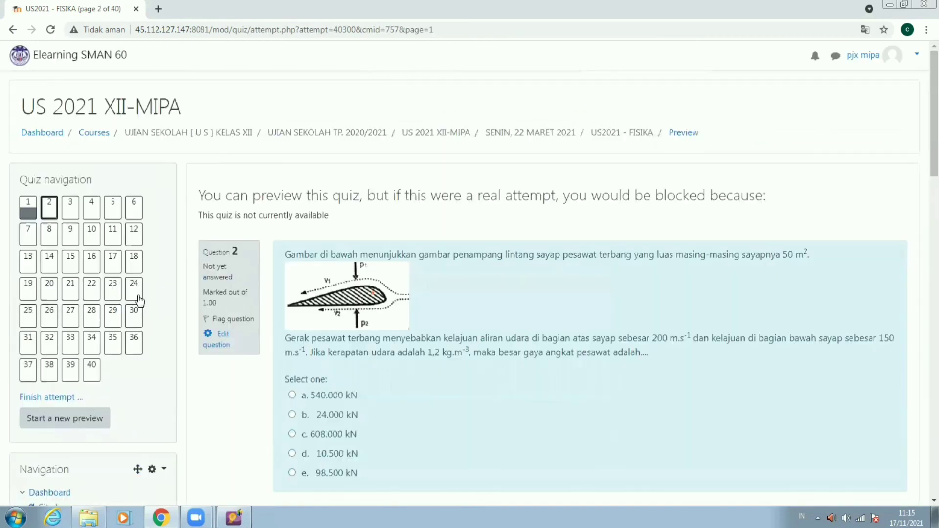
left_click(65, 210)
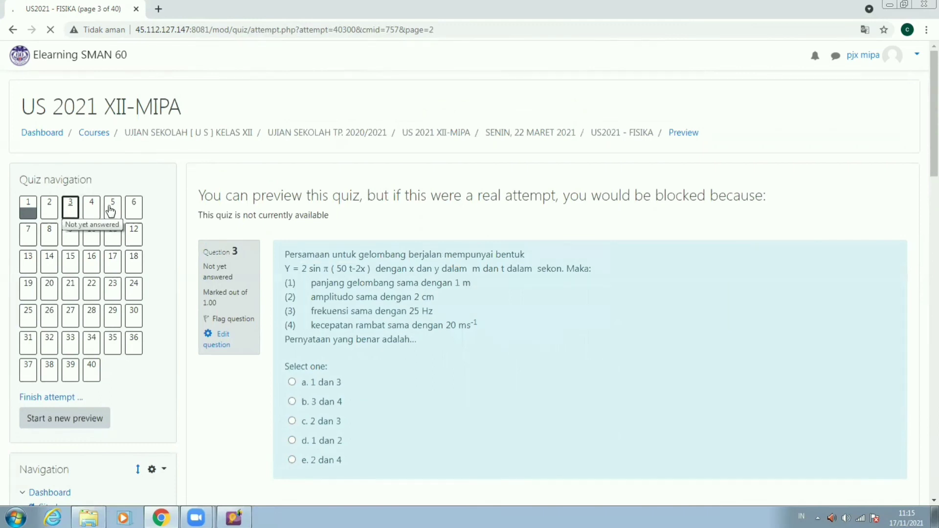
left_click(90, 209)
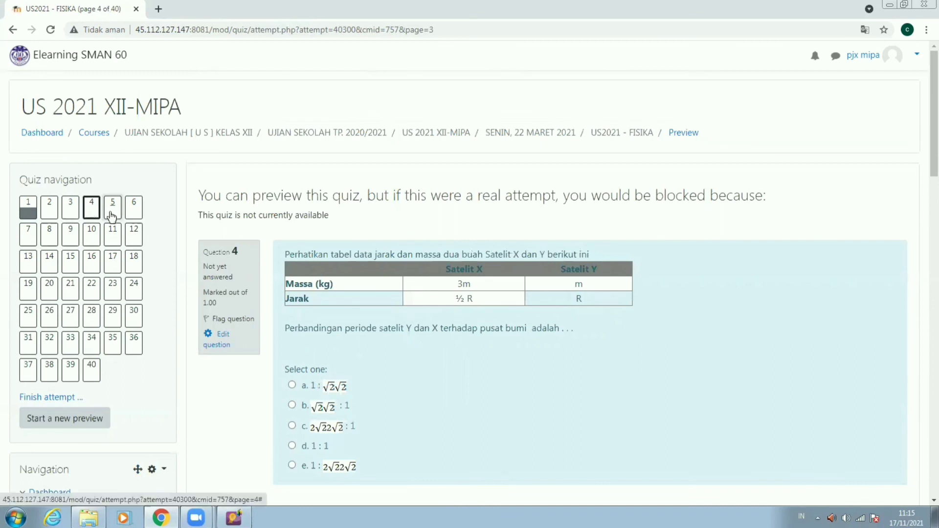
left_click(112, 215)
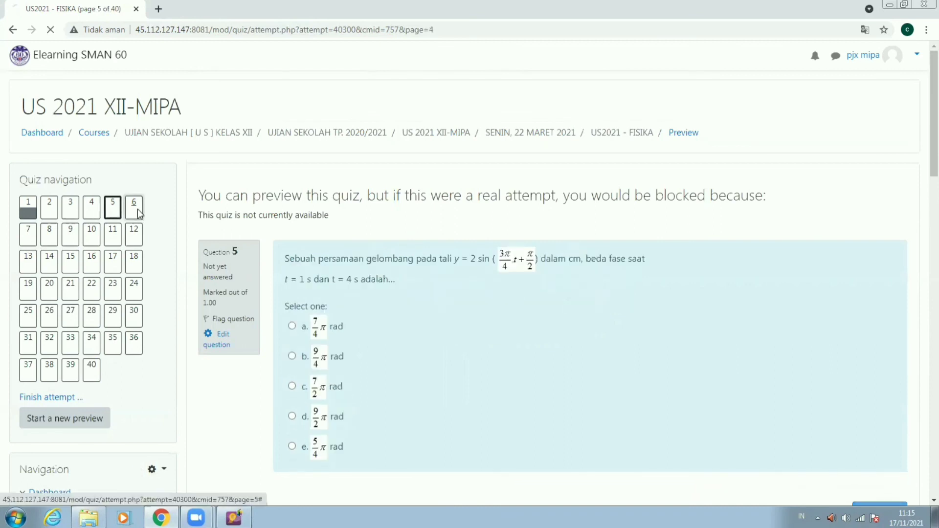
left_click(137, 209)
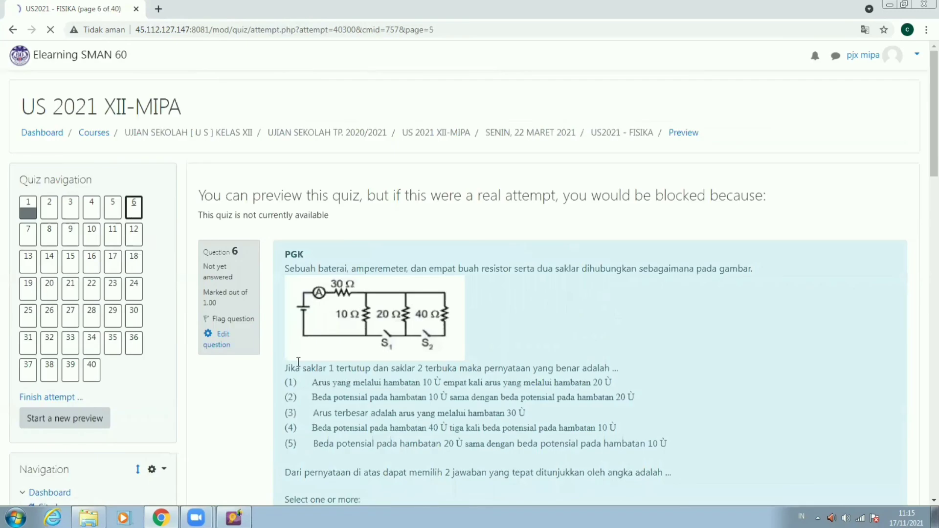
Try out multiple selection in PGK question 6 by toggling its choices, leaving (3), (4) and (5) ticked.
scroll(302, 307, "down", 5)
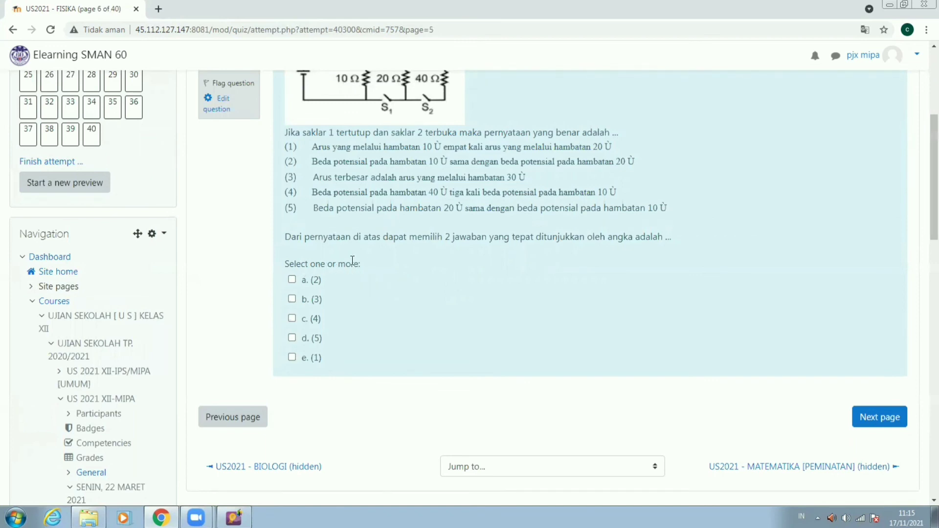
left_click(292, 279)
left_click(292, 319)
left_click(292, 299)
left_click(292, 338)
left_click(292, 357)
left_click(292, 319)
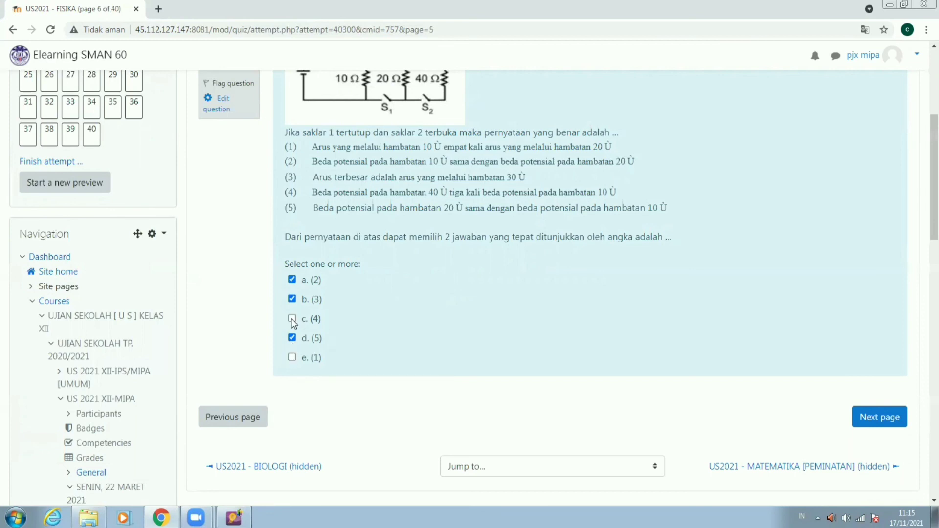
left_click(293, 280)
left_click(292, 279)
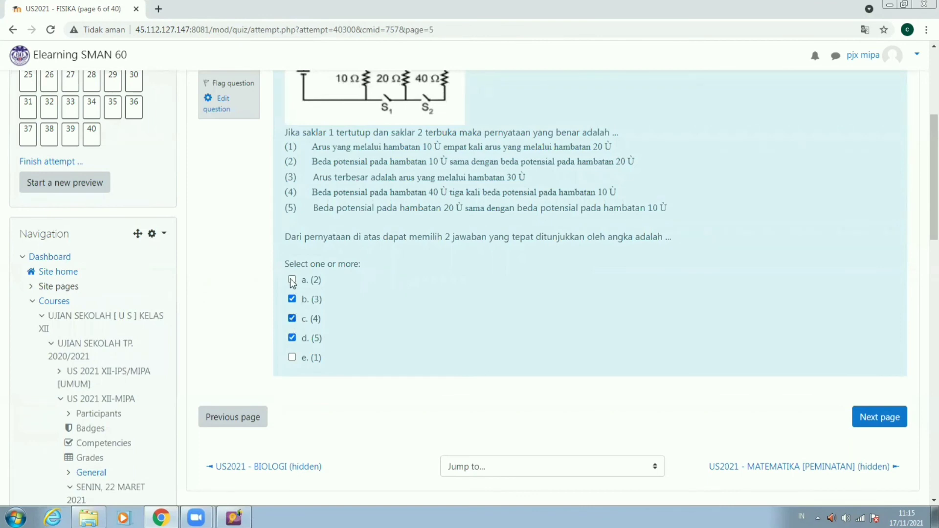
Tick the remaining choices (2) and (1) in PGK question 6 so that all five choices are selected.
left_click(292, 357)
scroll(330, 331, "up", 1)
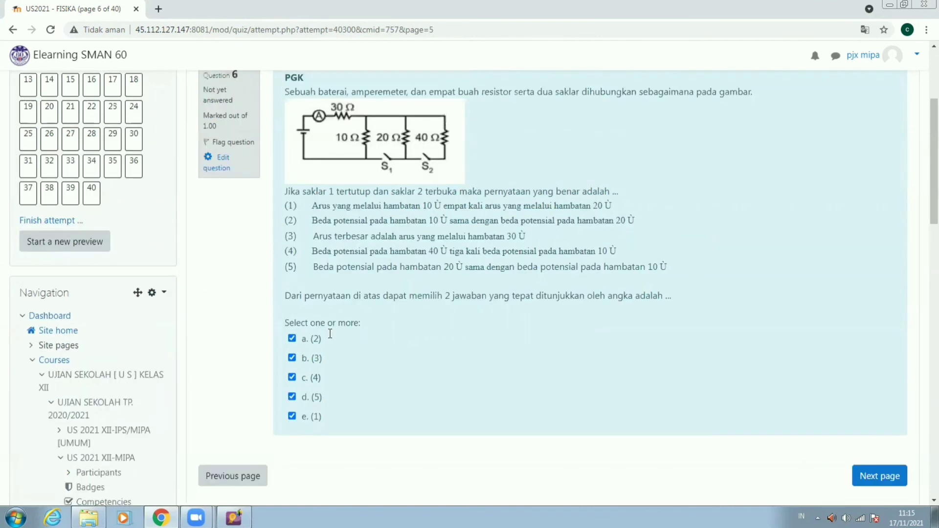
scroll(328, 338, "up", 1)
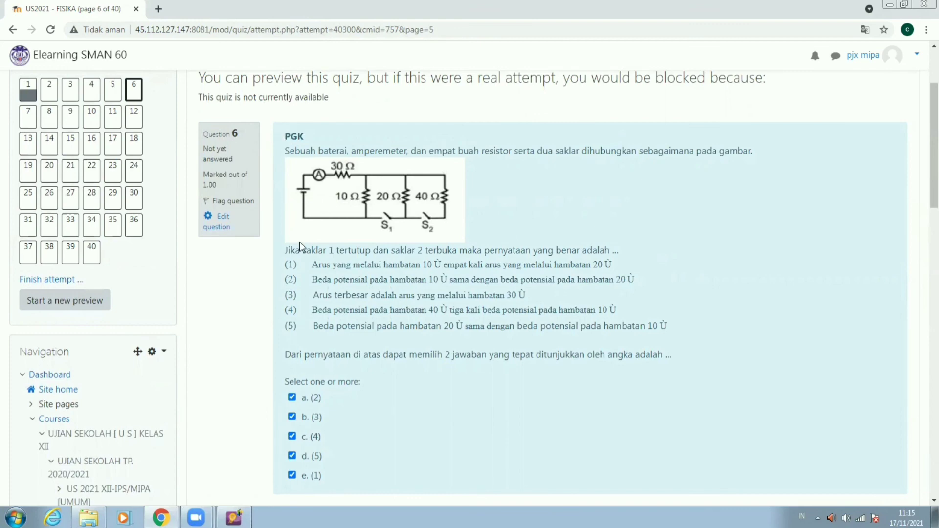
scroll(311, 349, "down", 1)
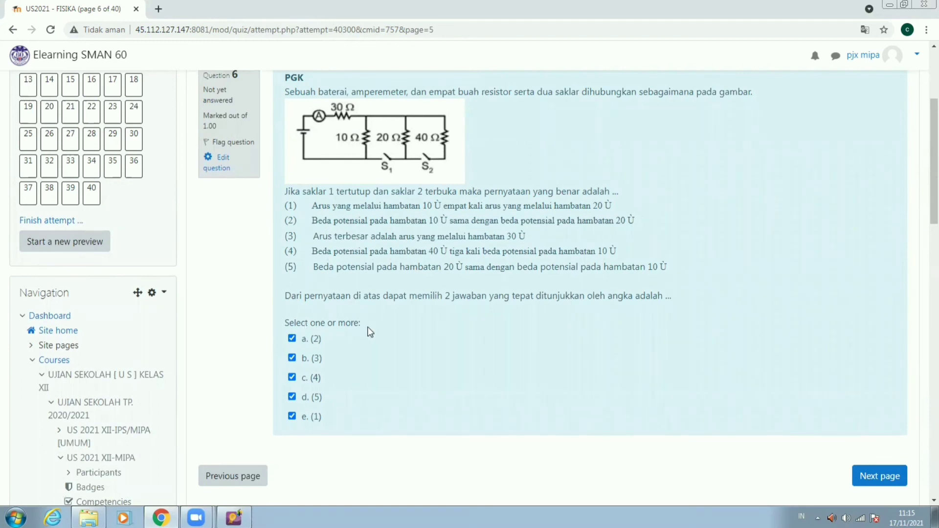
left_click(292, 338)
left_click(314, 339)
Go back to question 5 and try out its single-choice answers, ending on choice e, 5/4 π rad.
scroll(224, 296, "up", 3)
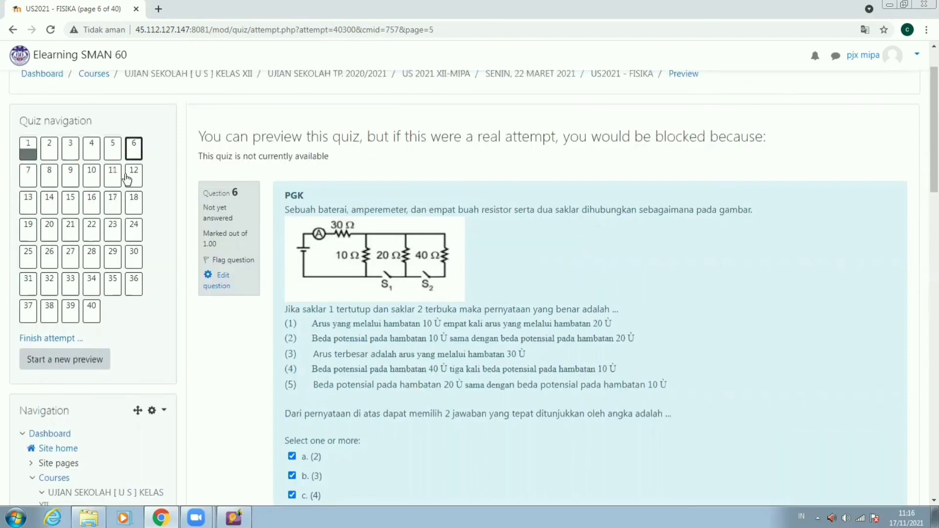
left_click(112, 148)
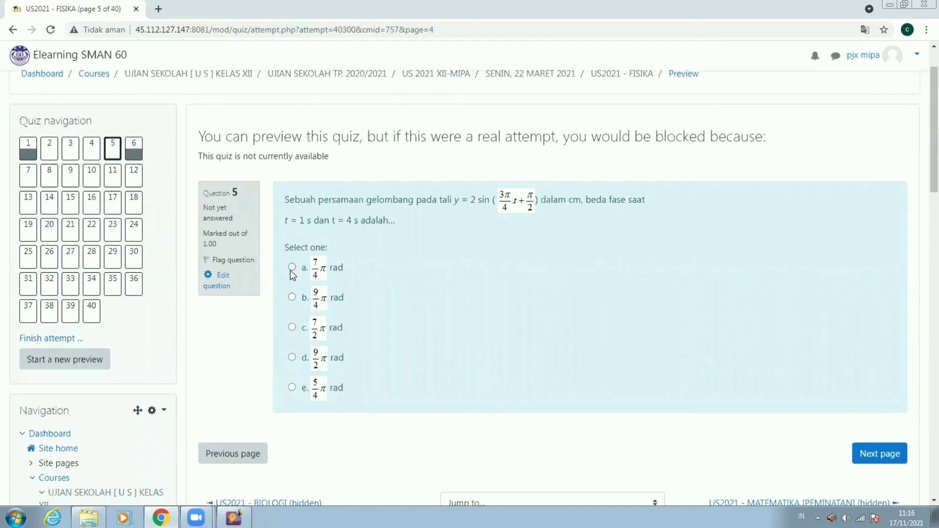
left_click(292, 297)
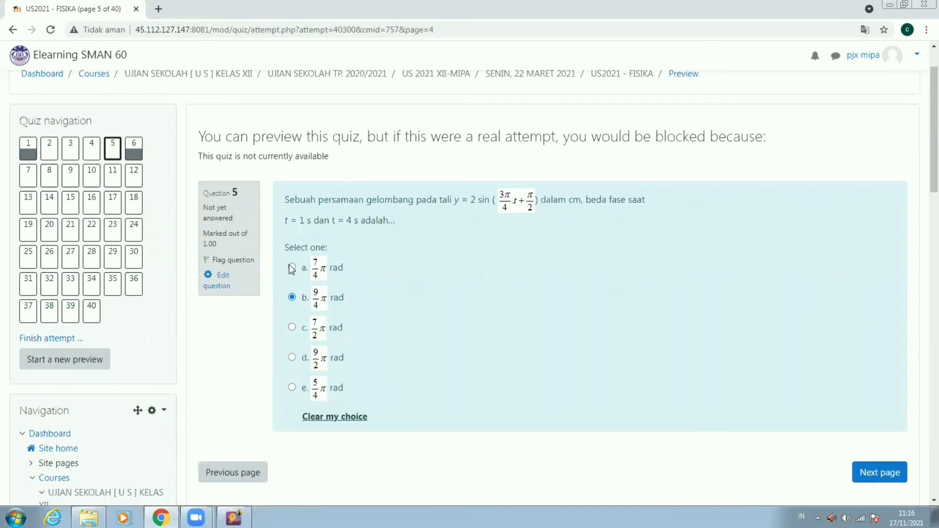
left_click(292, 267)
left_click(292, 327)
left_click(292, 297)
left_click(293, 389)
Return to PGK question 6 and toggle its choices, leaving (2), (3), (4) and (1) ticked and (5) unticked.
left_click(136, 156)
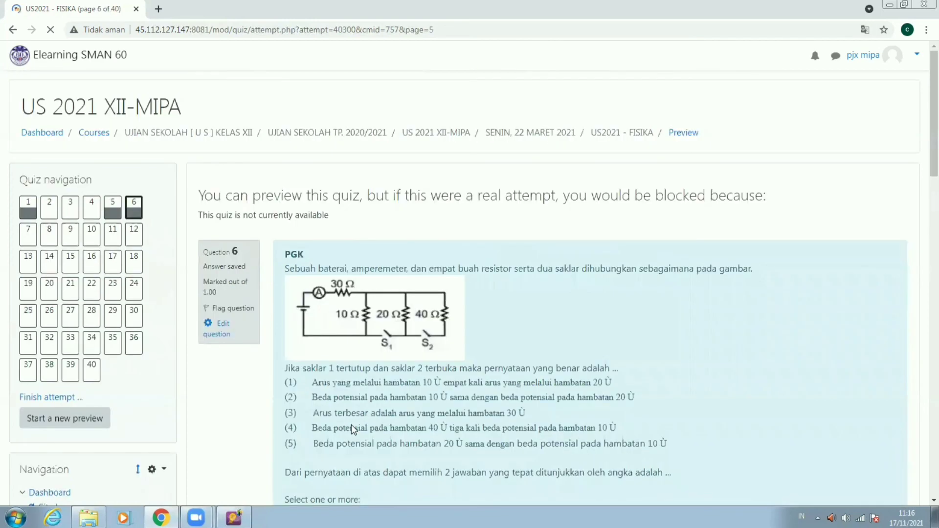
scroll(335, 404, "down", 3)
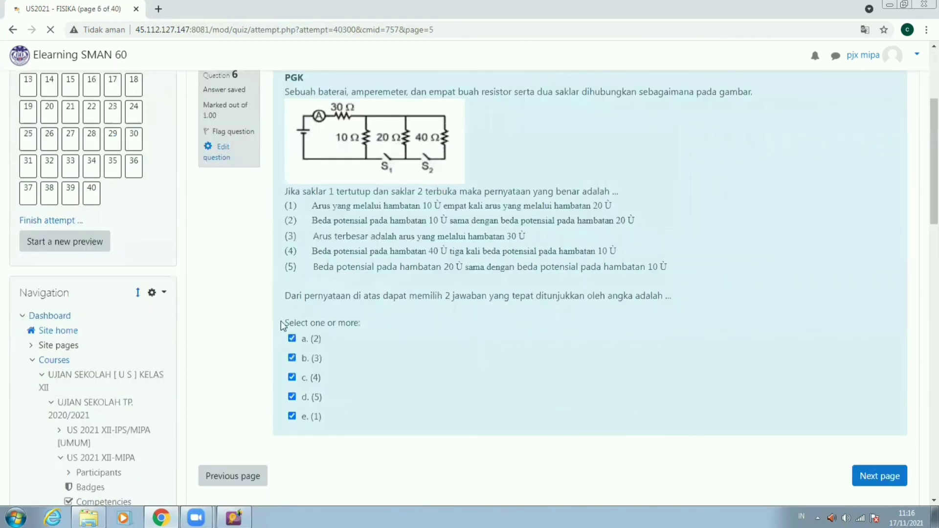
left_click(292, 339)
left_click(292, 359)
left_click(292, 377)
left_click(292, 396)
left_click(292, 378)
left_click(292, 358)
Switch to the US FISIKA 2021 question bank in ExamView to look at its PGK questions and return to the Moodle preview.
scroll(335, 353, "up", 3)
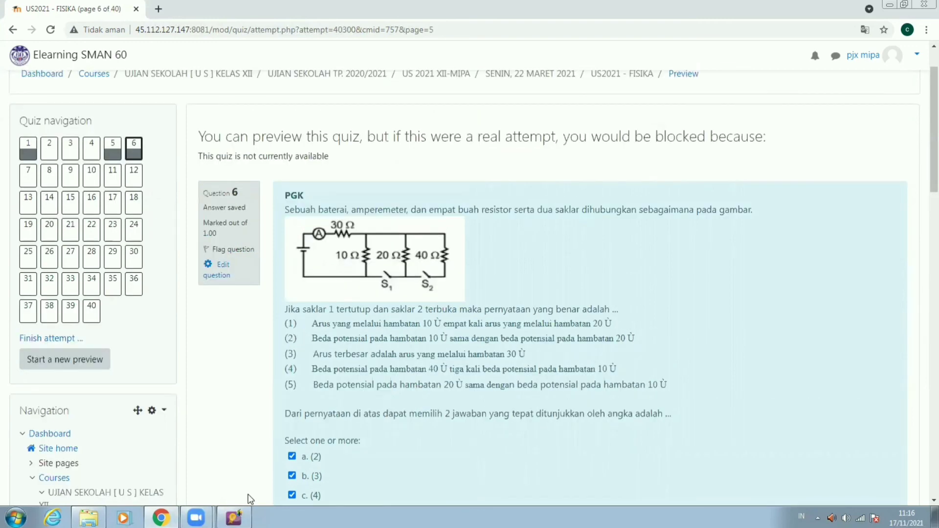
left_click(239, 518)
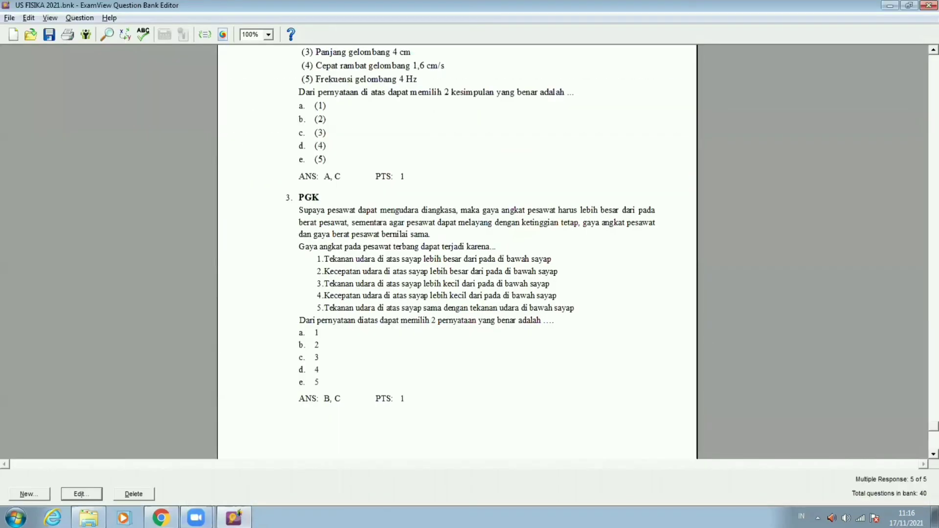
left_click(161, 517)
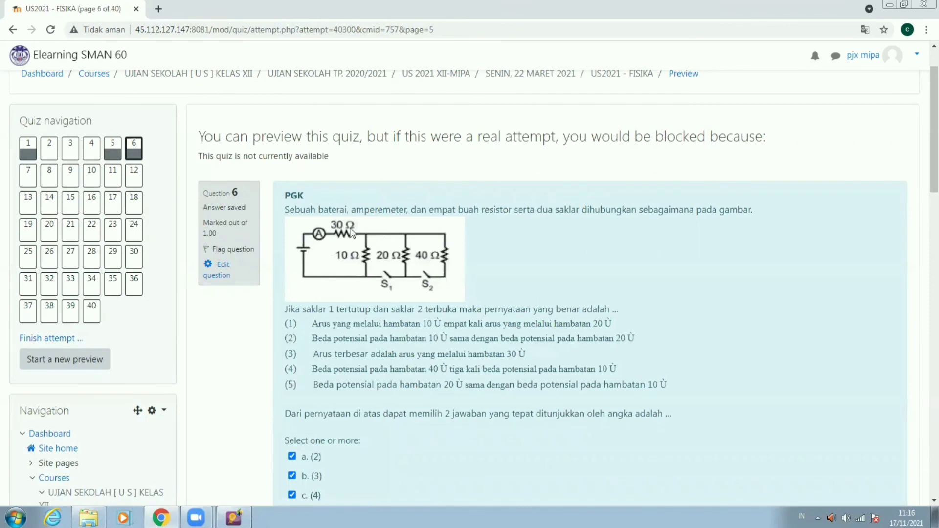
Finish answering the quiz preview and go to the attempt summary.
scroll(322, 196, "up", 1)
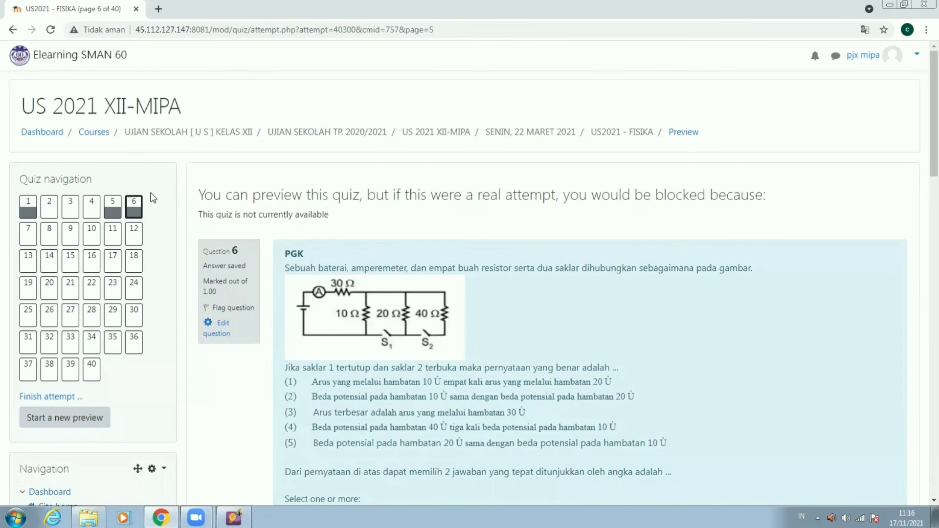
scroll(137, 200, "down", 3)
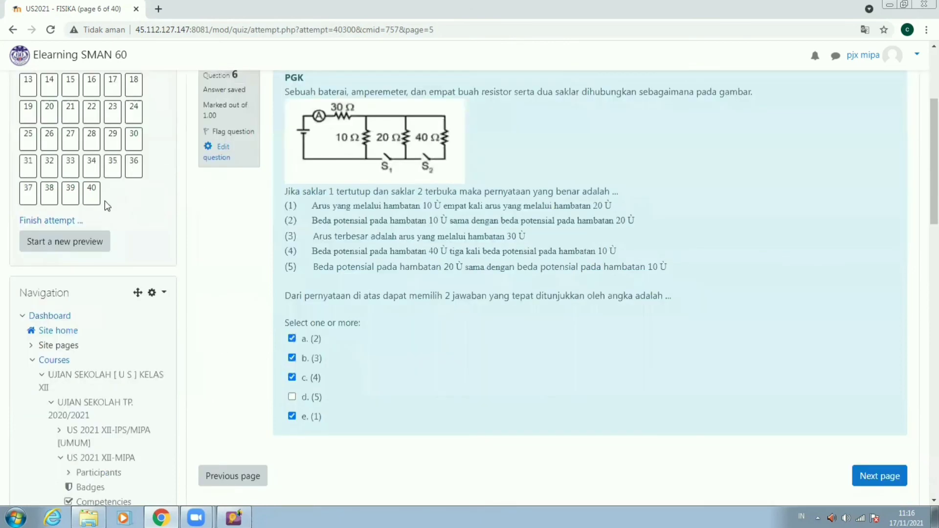
left_click(46, 230)
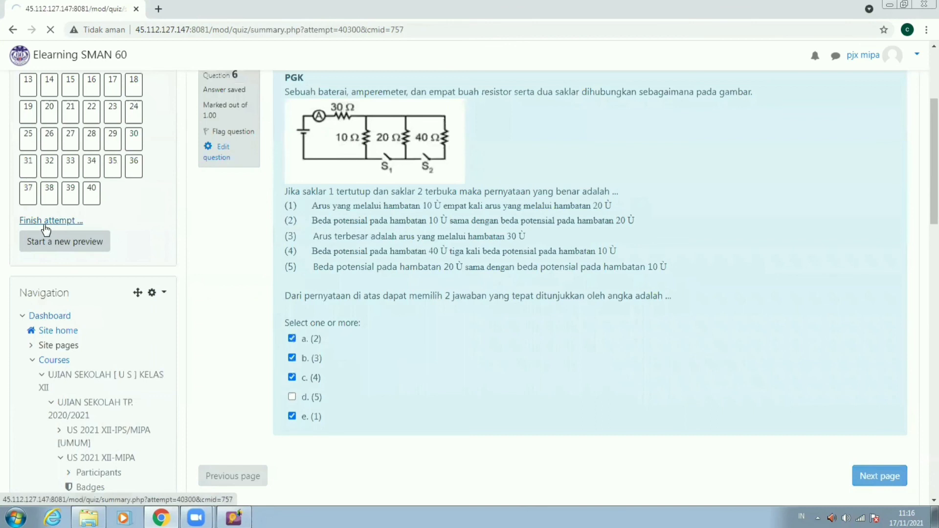